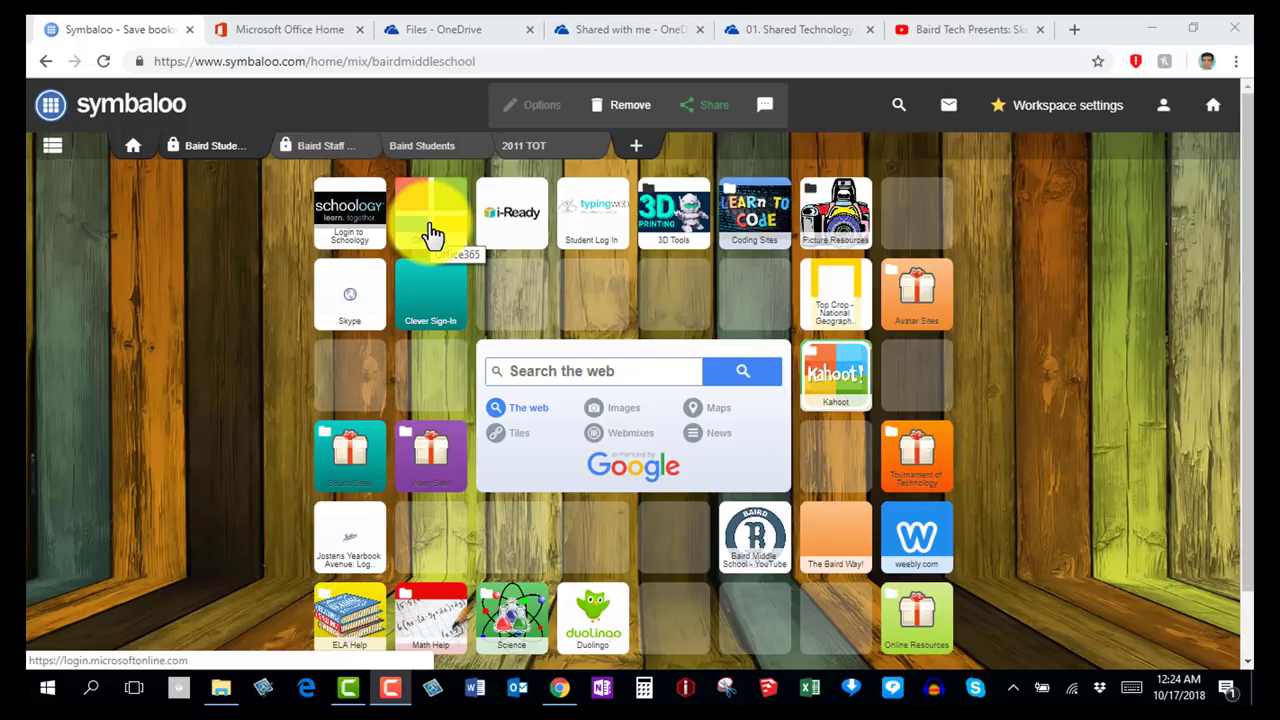
# Go from the Office 365 home page through OneDrive's shared files to the 01. Shared Technology folder.
pyautogui.click(284, 30)
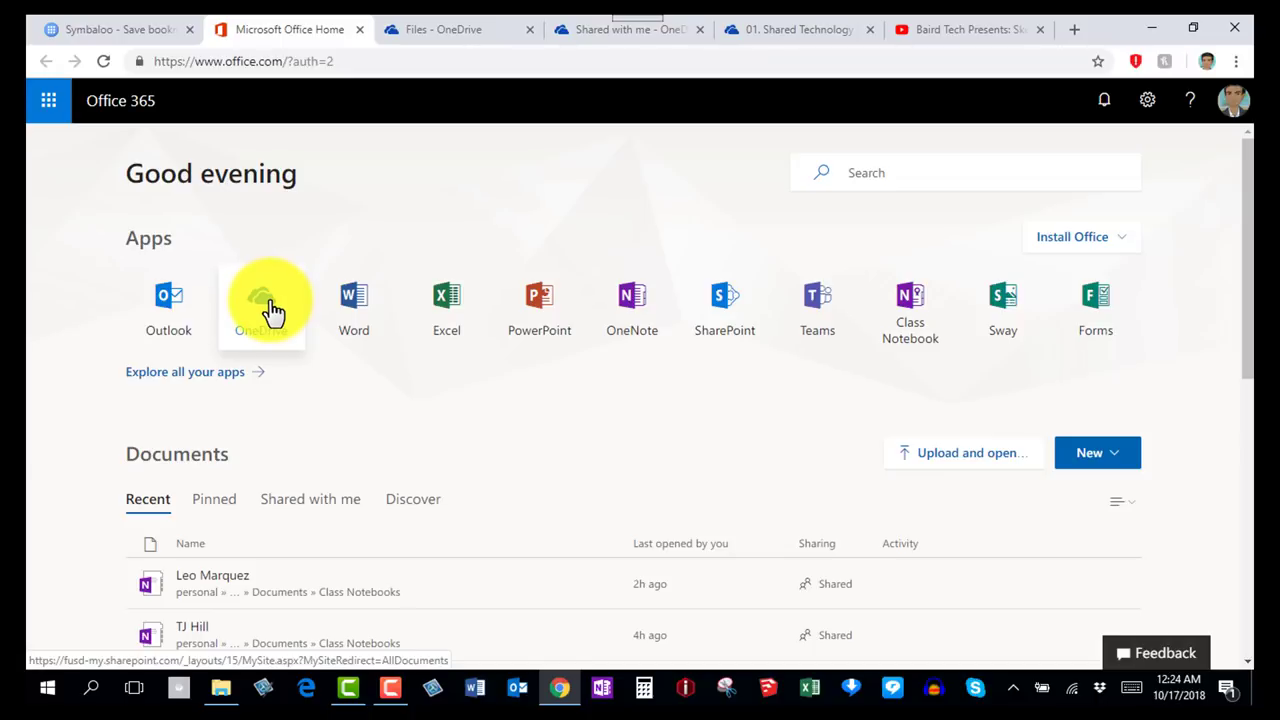
pyautogui.click(438, 28)
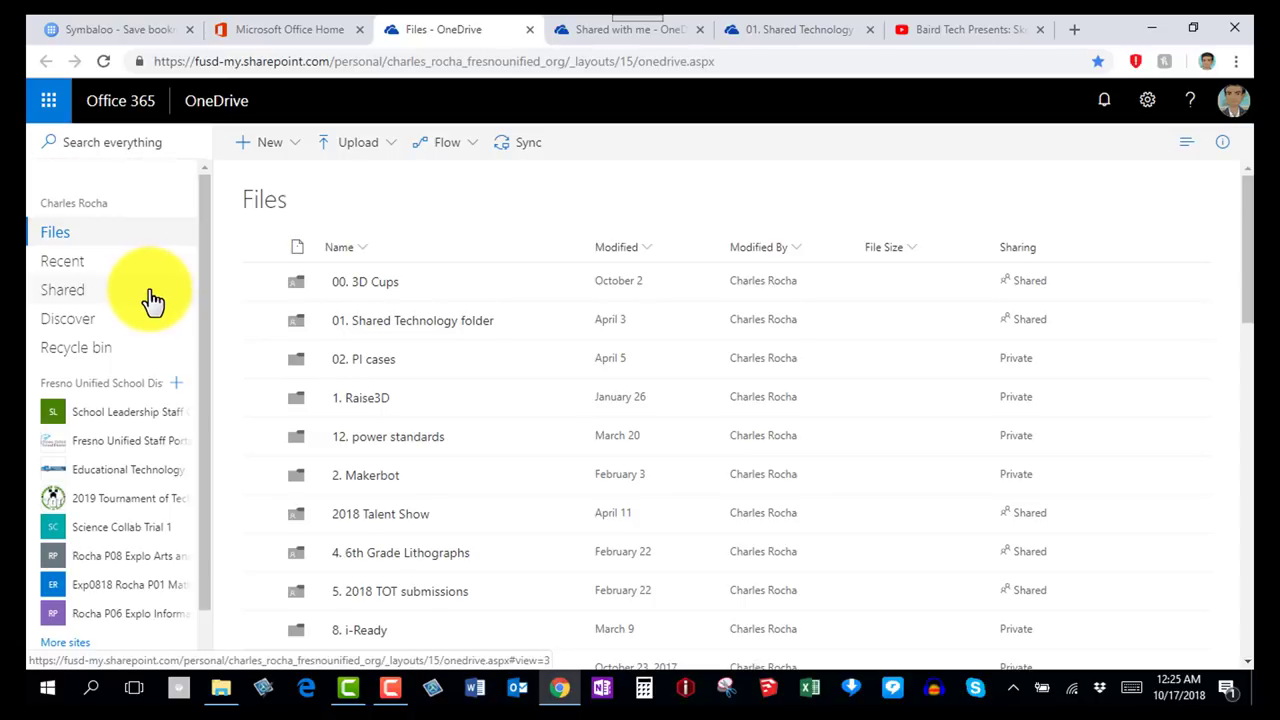
pyautogui.click(580, 31)
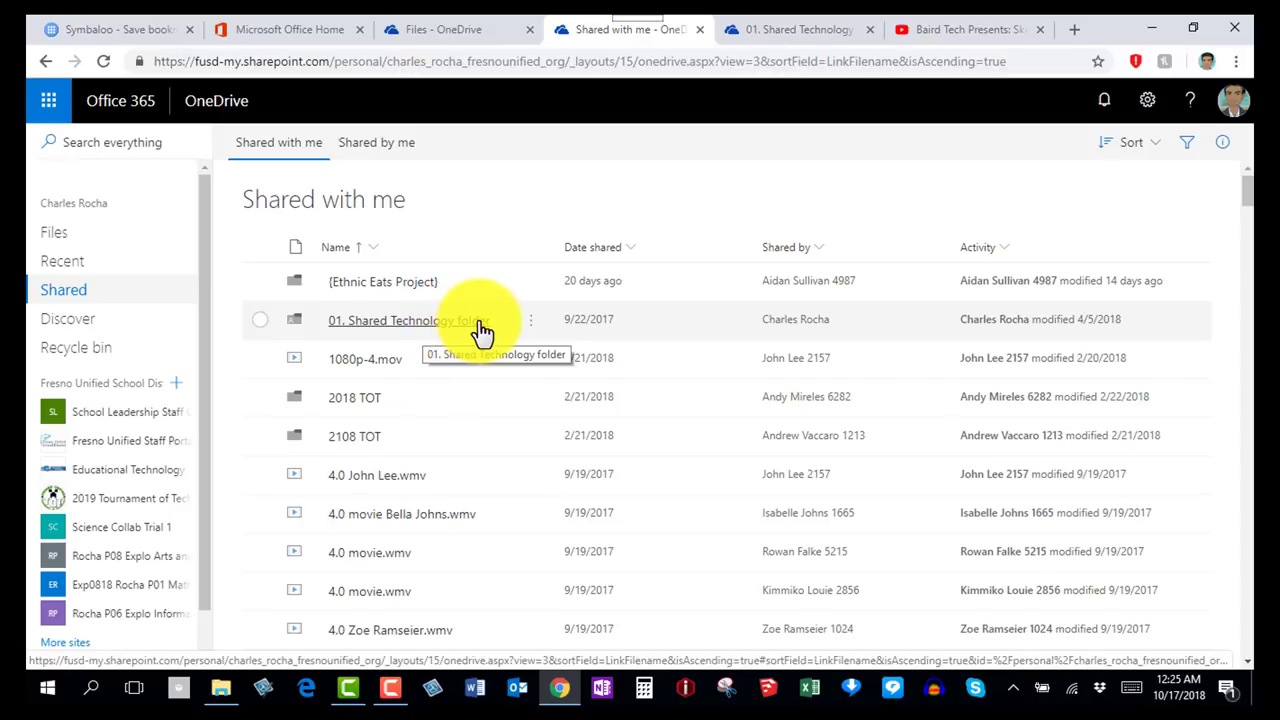
pyautogui.click(760, 29)
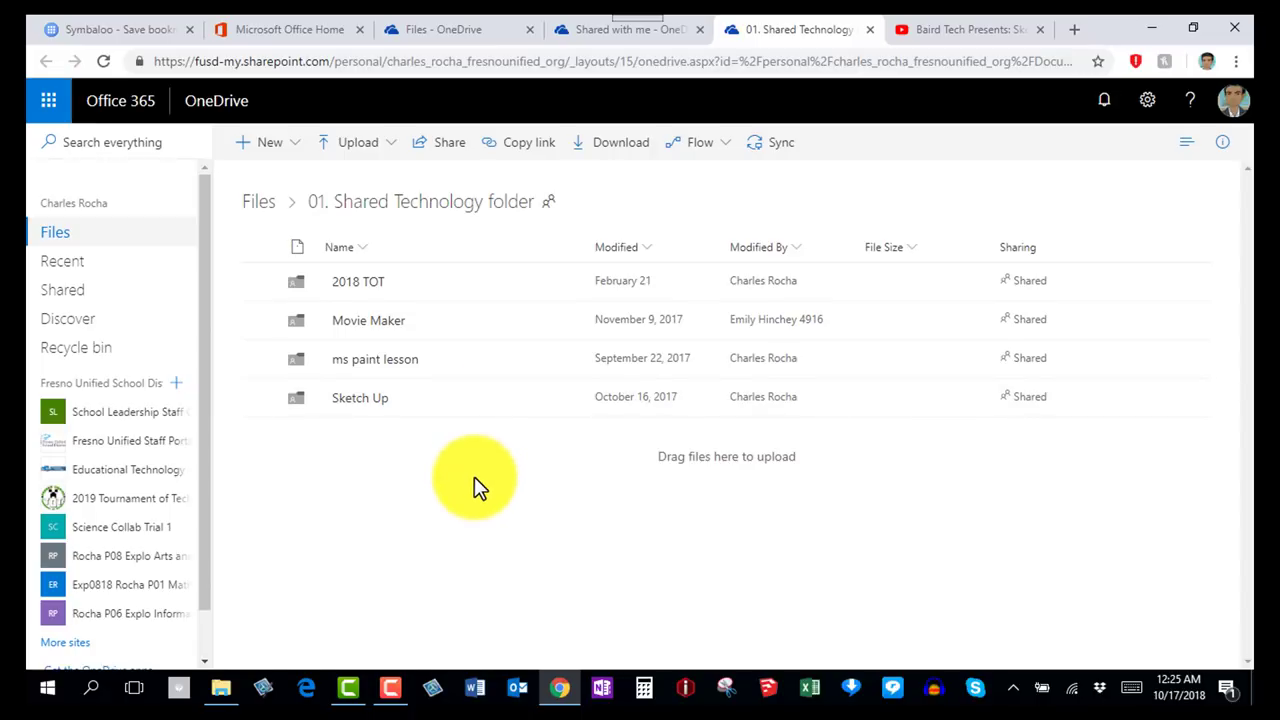
# Open the Sketch Up folder and the cookie cutter lesson folder inside it.
pyautogui.click(438, 397)
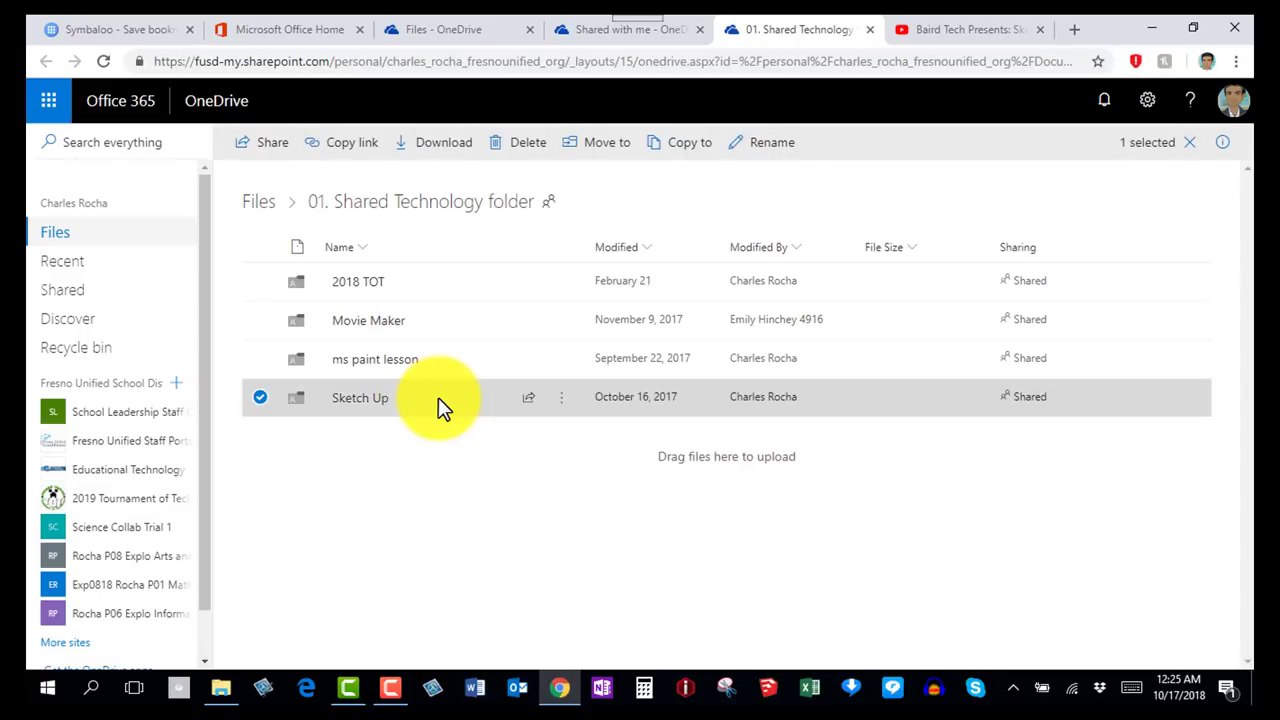
pyautogui.click(355, 400)
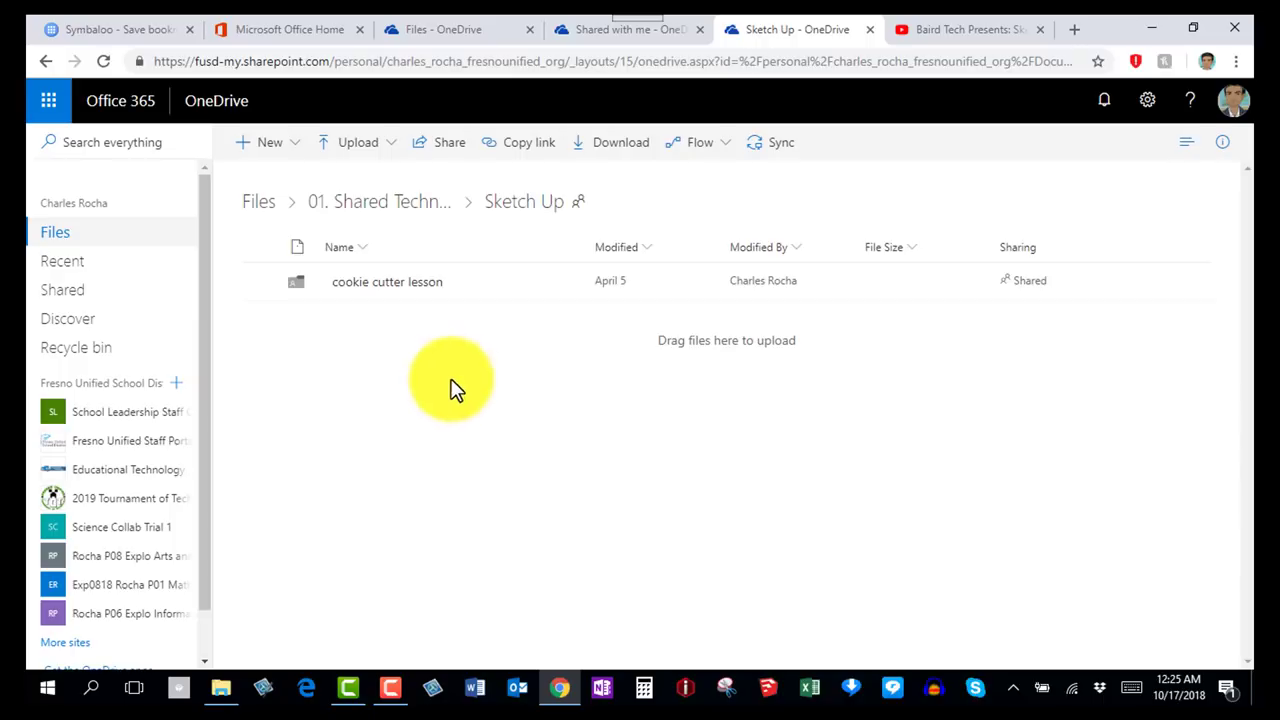
pyautogui.click(439, 287)
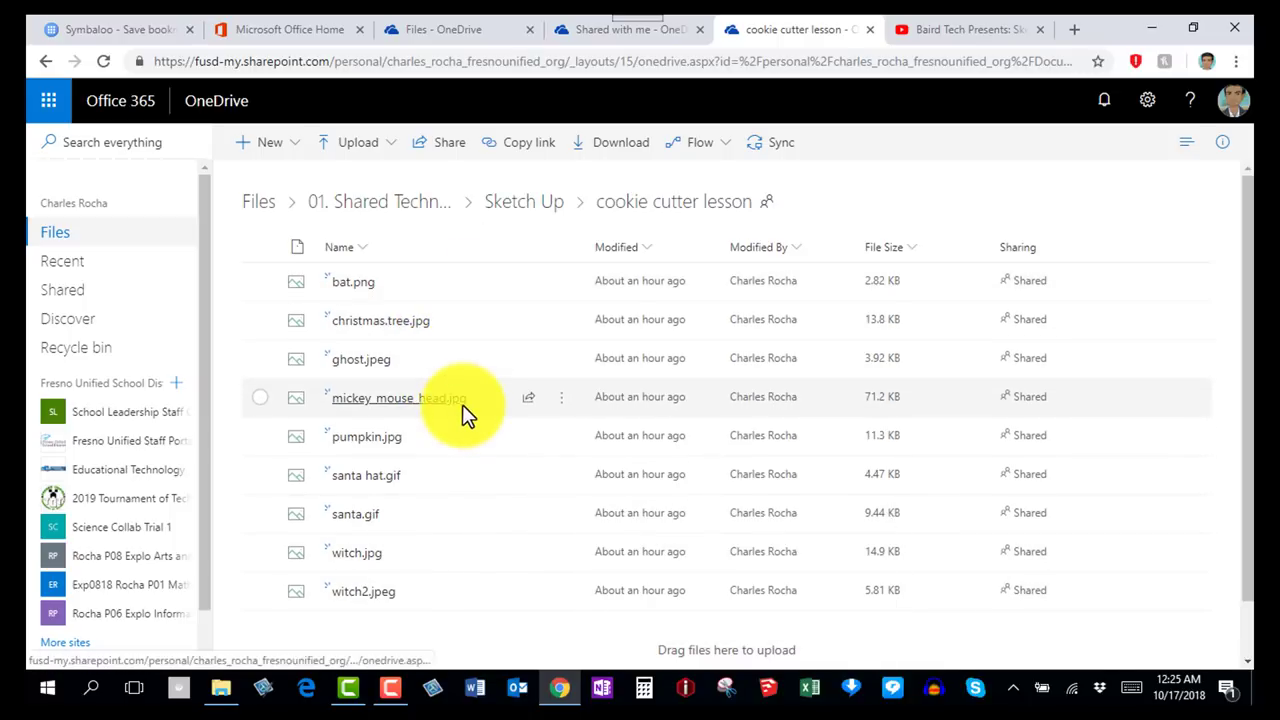
# Select mickey_mouse_head.jpg in the cookie cutter lesson folder and download it.
pyautogui.moveTo(462, 404)
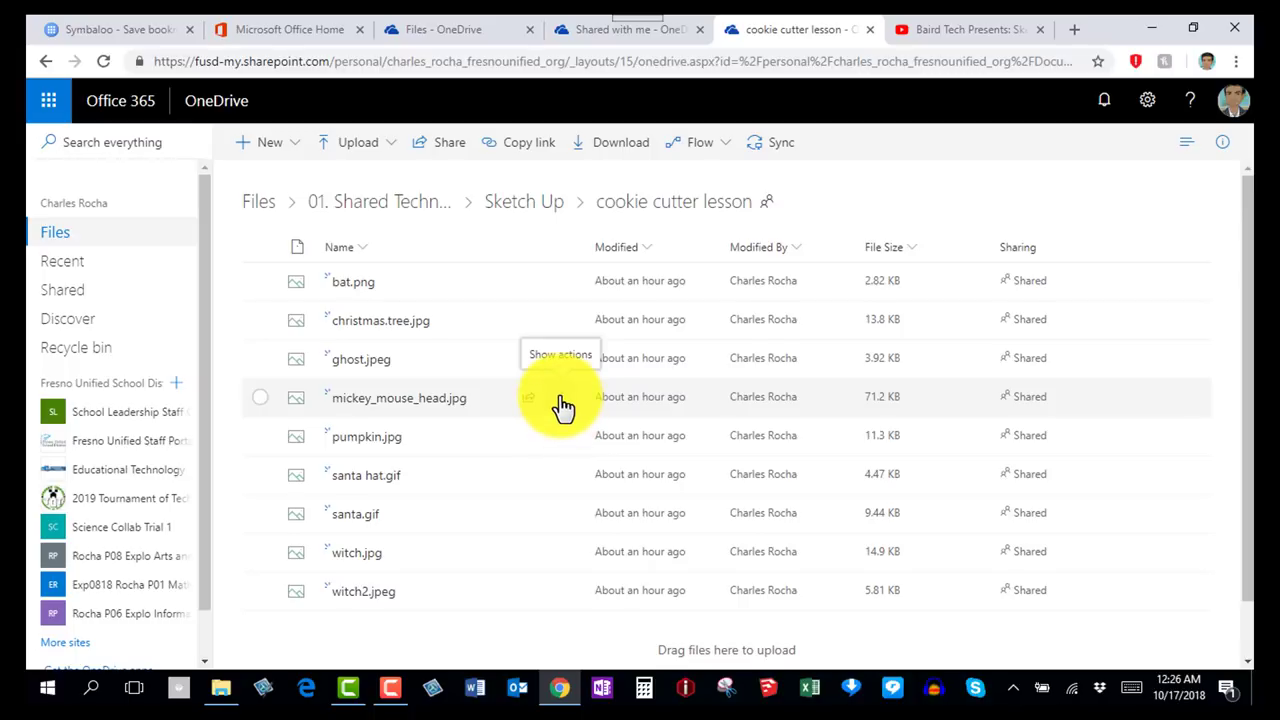
pyautogui.click(562, 405)
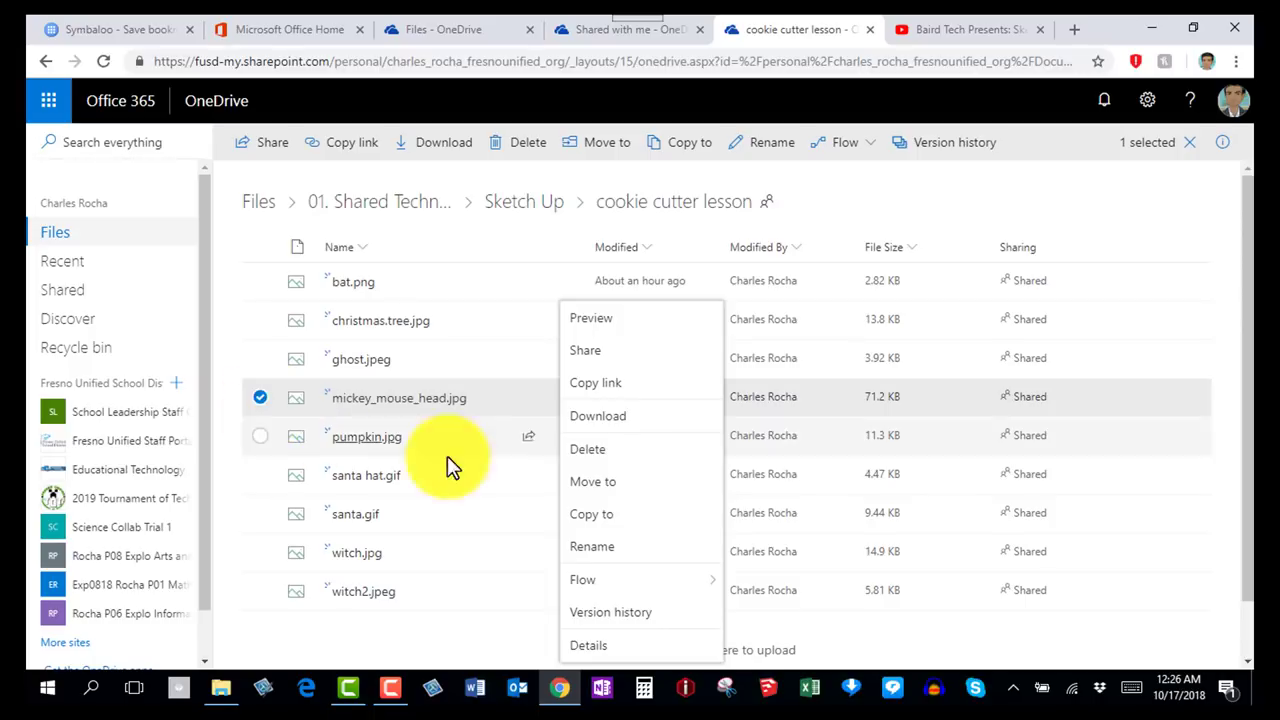
pyautogui.click(967, 197)
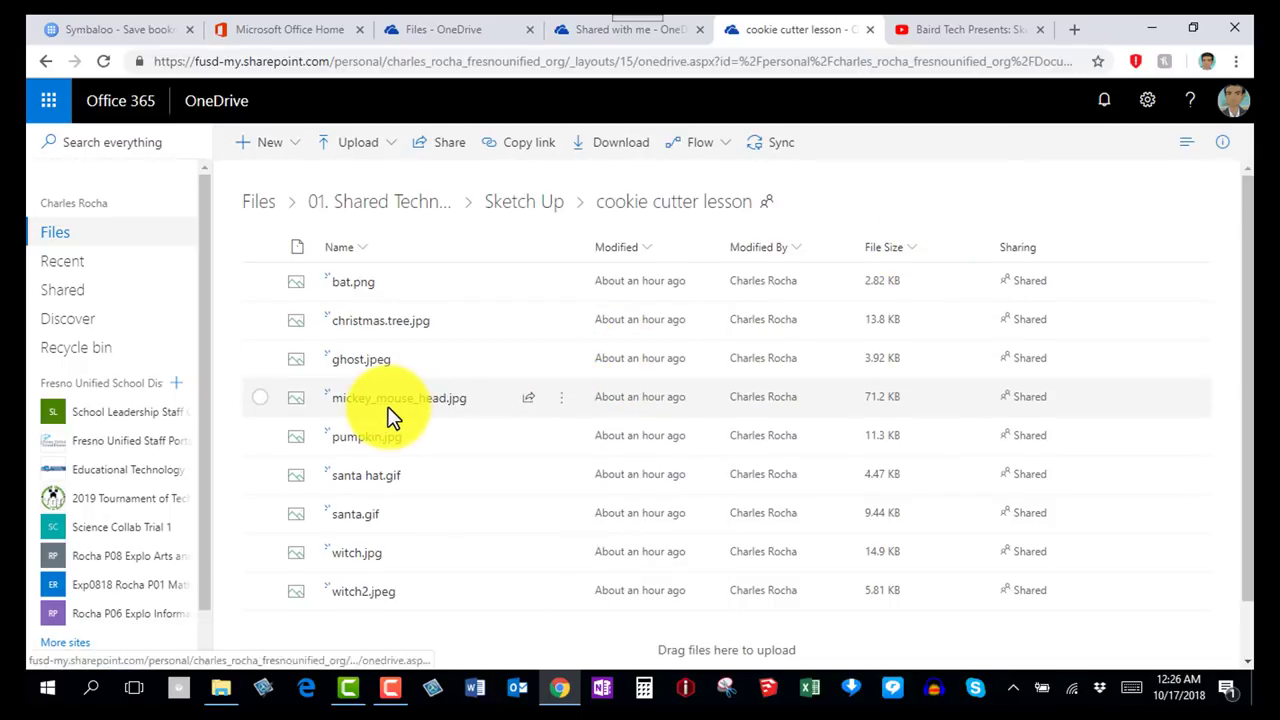
pyautogui.click(258, 396)
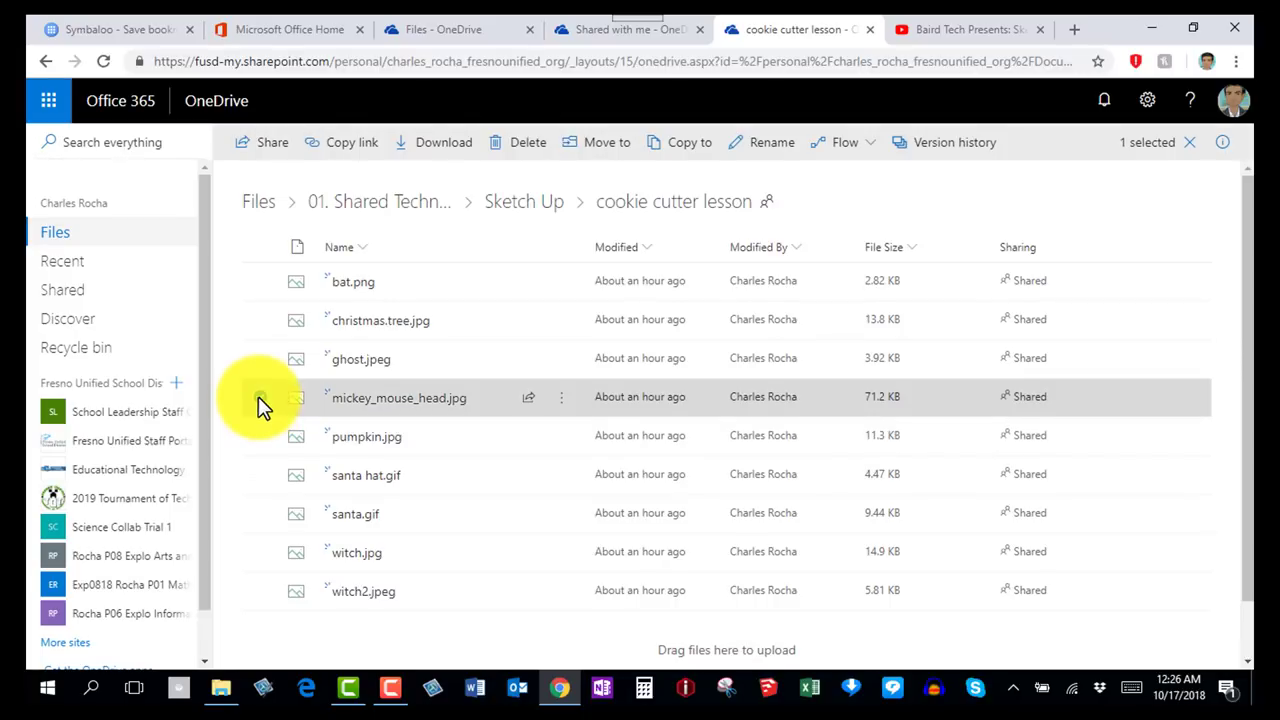
pyautogui.click(447, 152)
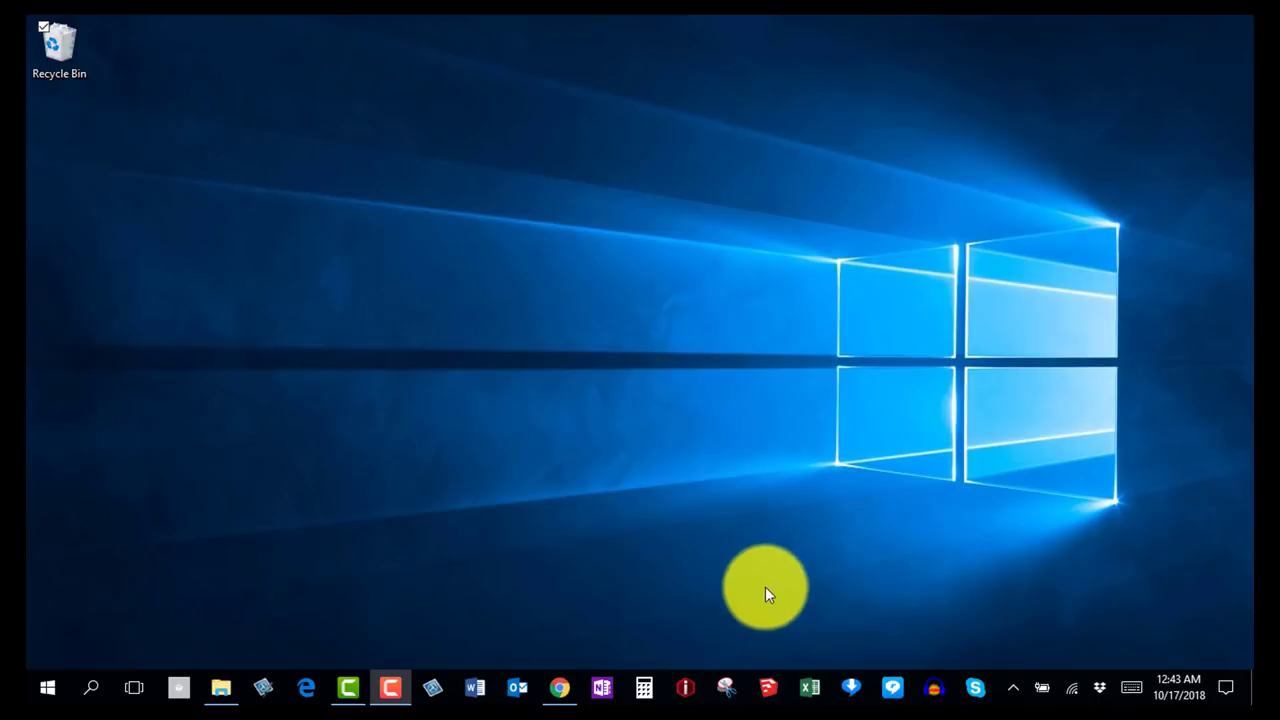
# Launch SketchUp Pro 2018 and start a blank model with the default Woodworking - Millimeters template.
pyautogui.click(768, 689)
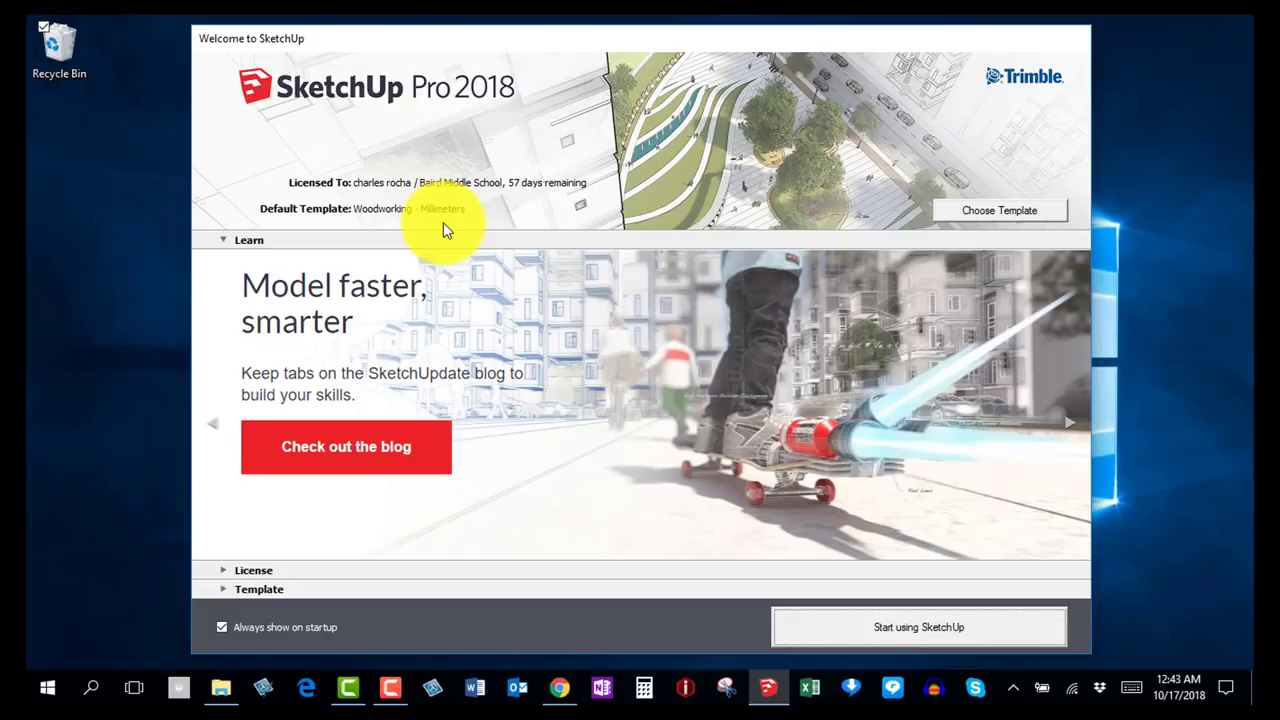
pyautogui.click(908, 630)
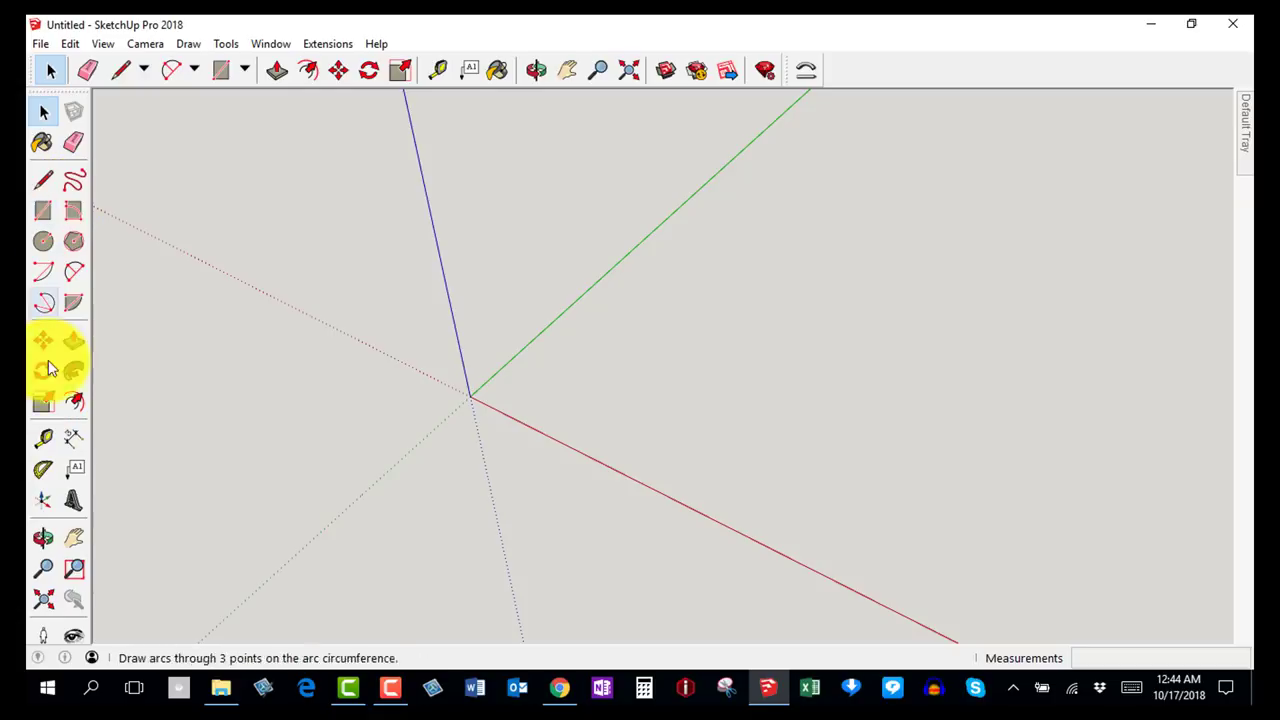
# Check that the Getting Started and Large Tool Set toolbars are enabled, and ignore the extension update notice.
pyautogui.click(47, 75)
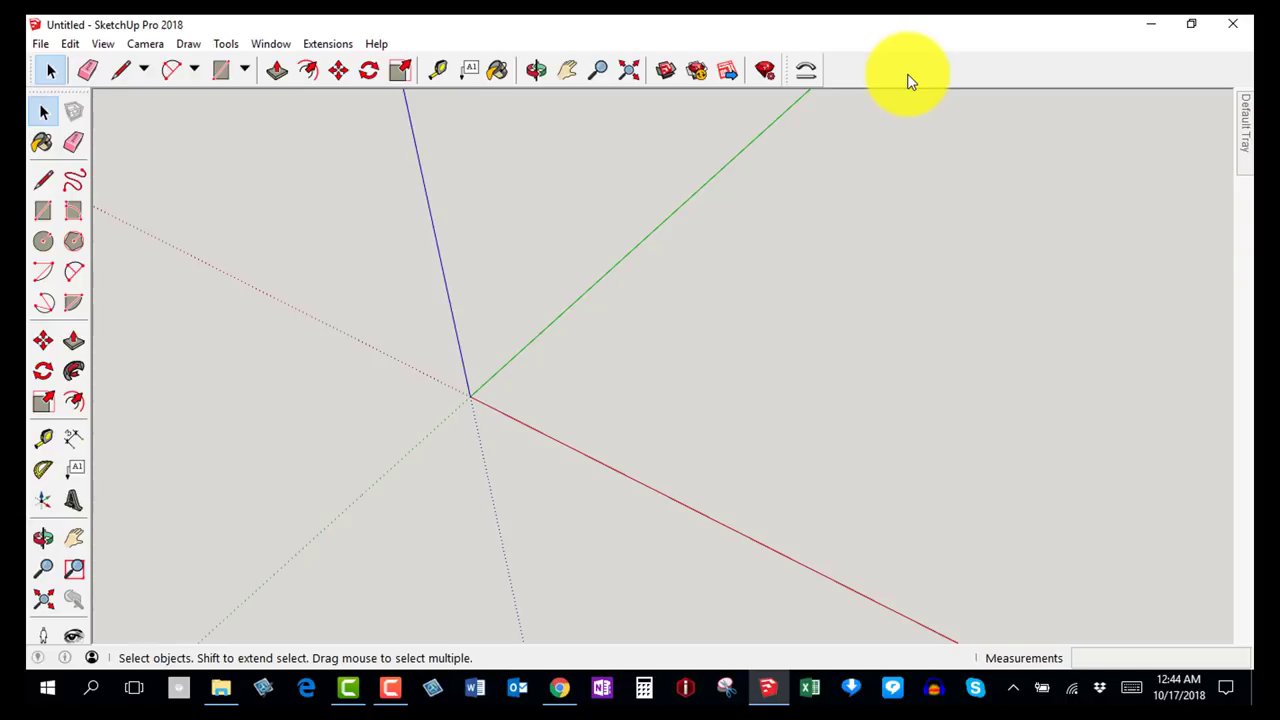
pyautogui.click(107, 50)
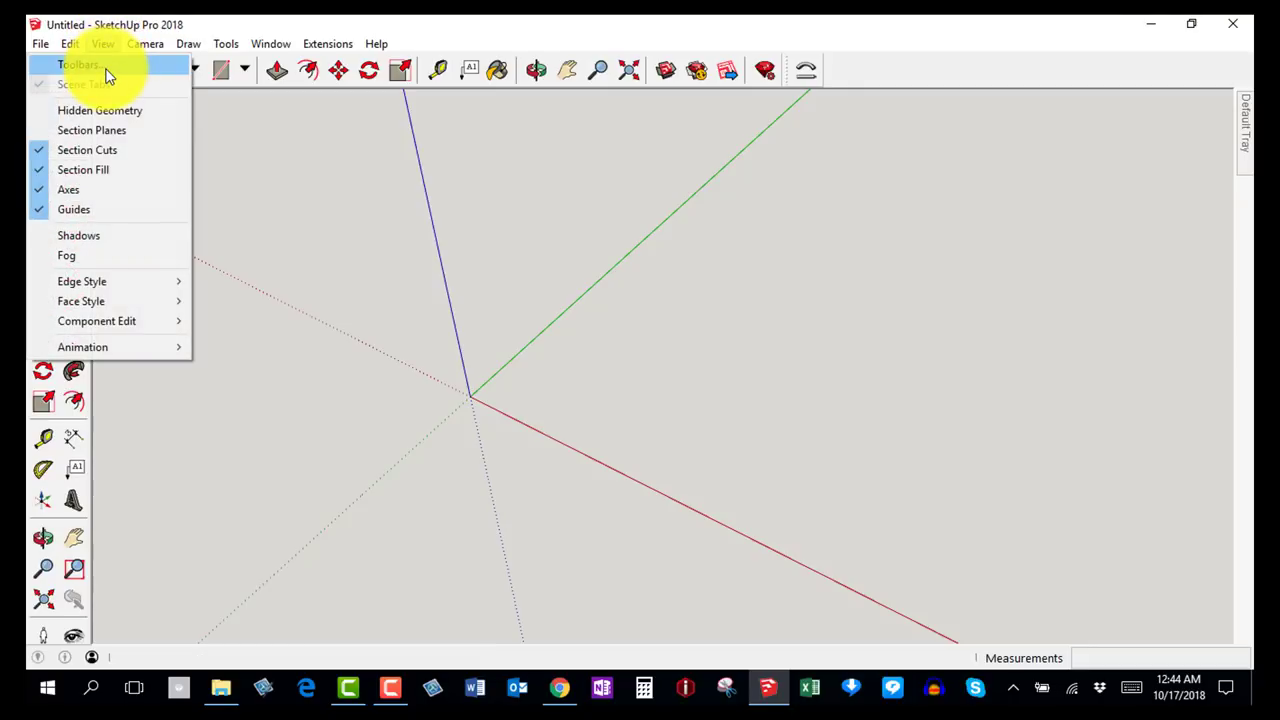
pyautogui.click(100, 66)
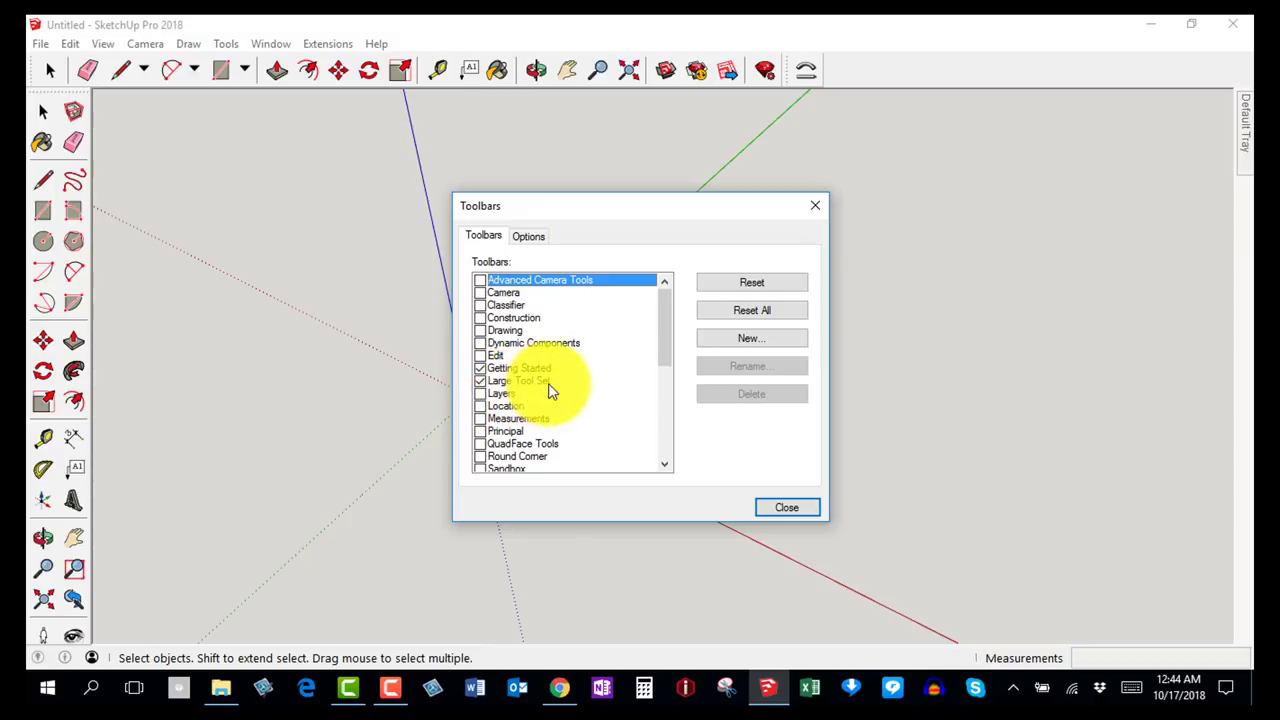
pyautogui.click(812, 512)
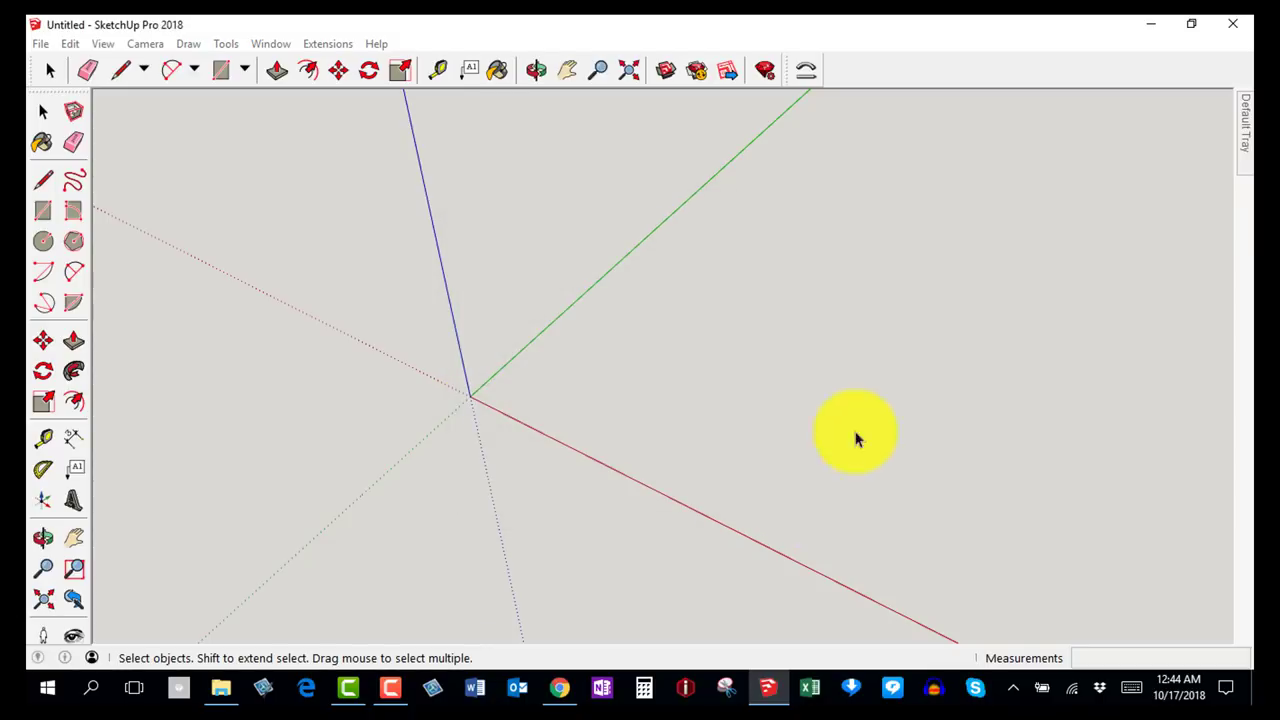
pyautogui.rightClick(919, 69)
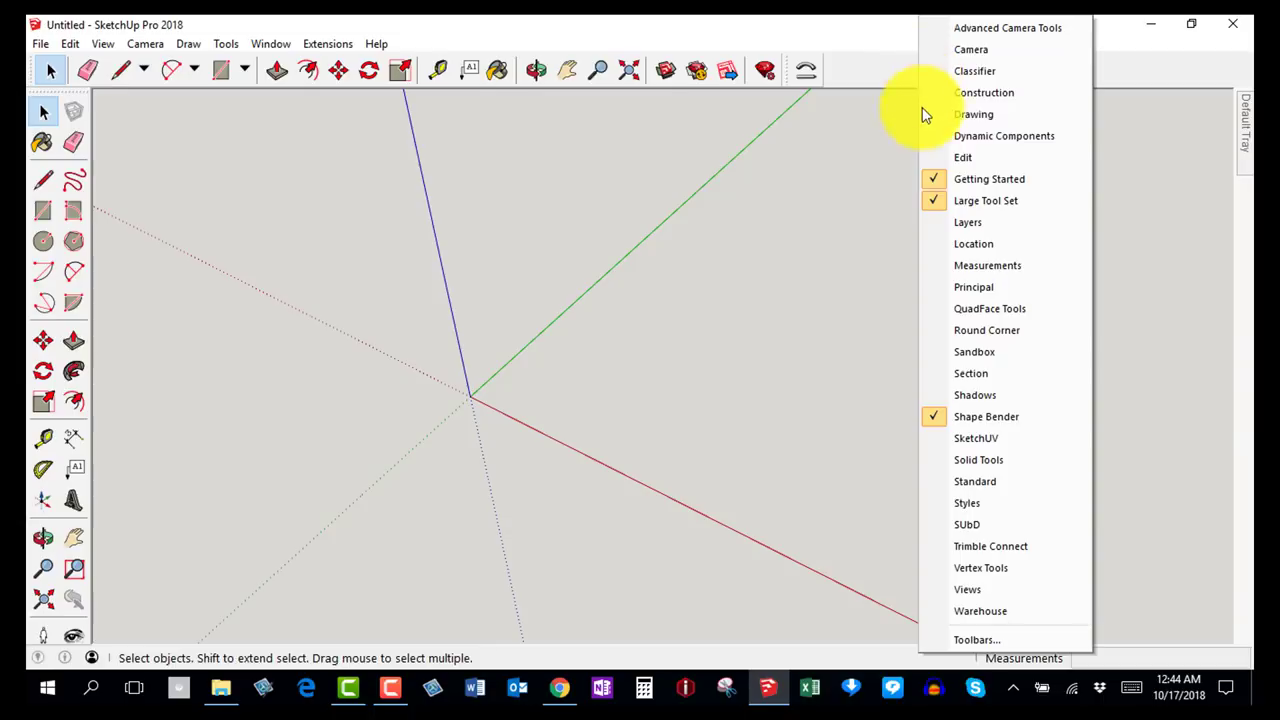
pyautogui.click(943, 201)
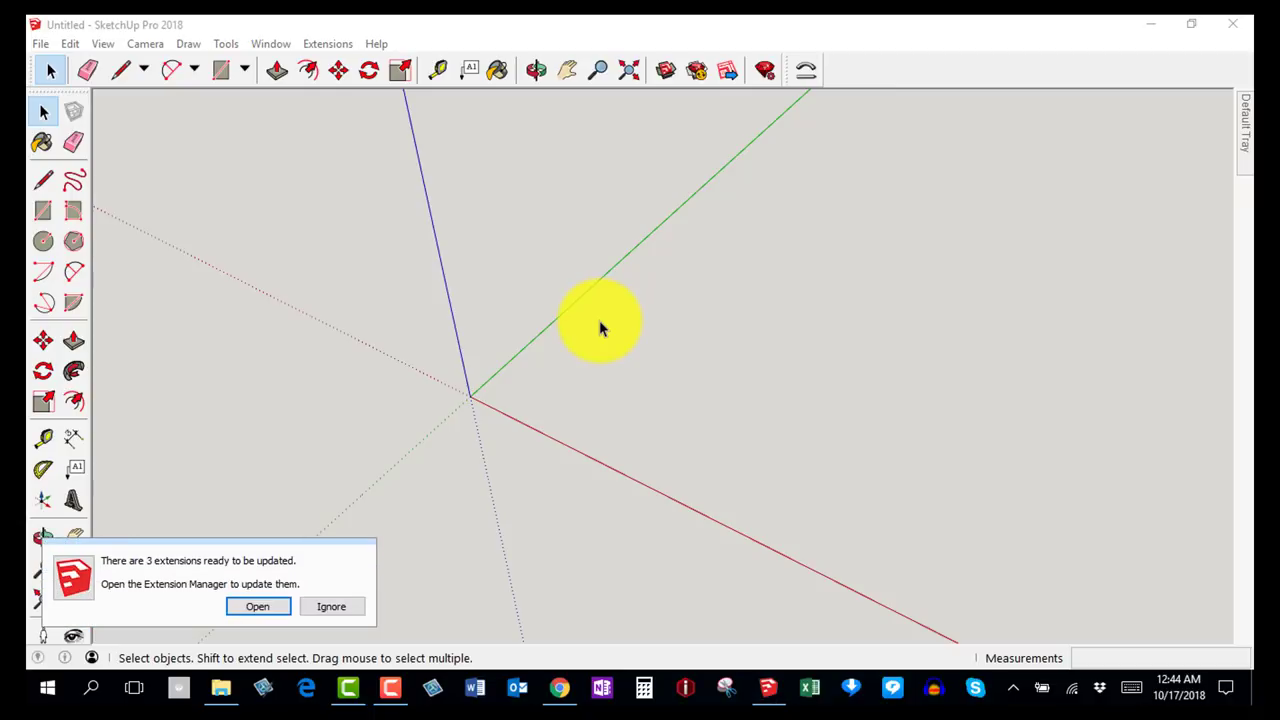
pyautogui.click(325, 607)
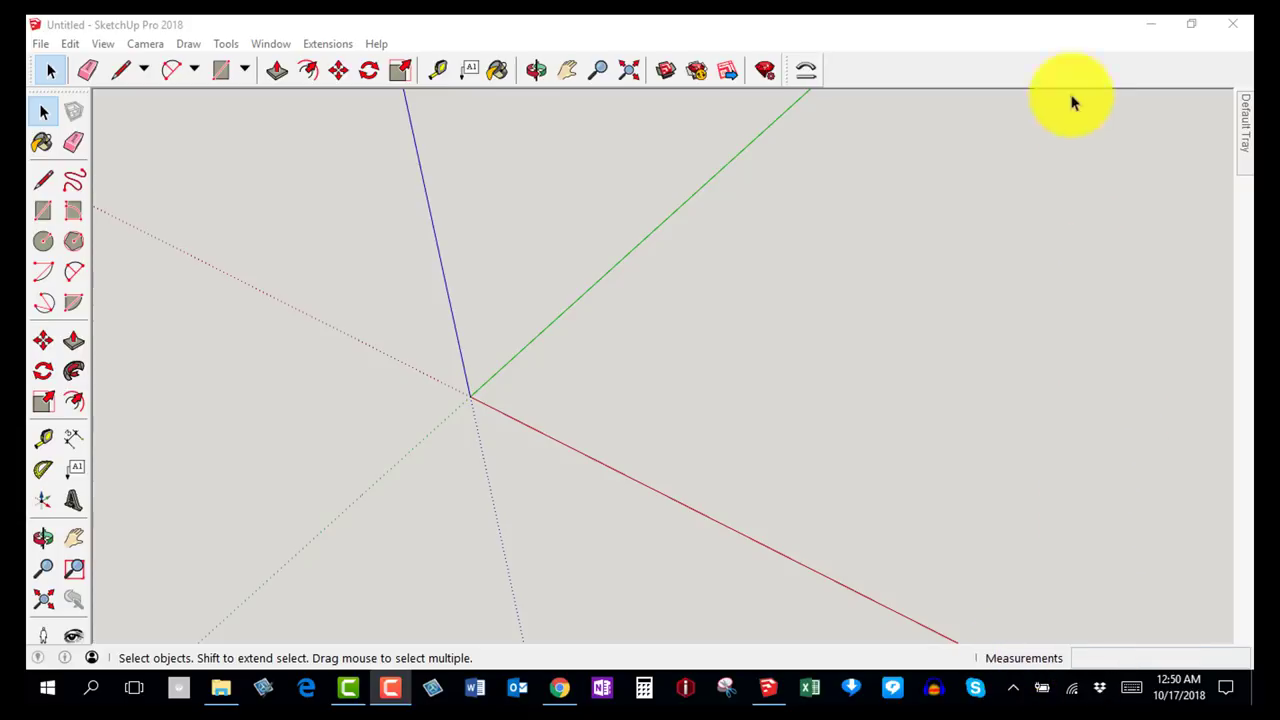
# Restore the modeling window to a smaller size, widen it across the screen, and maximize it again.
pyautogui.moveTo(1049, 34)
pyautogui.mouseDown()
pyautogui.moveTo(1040, 68)
pyautogui.moveTo(911, 53)
pyautogui.mouseUp()
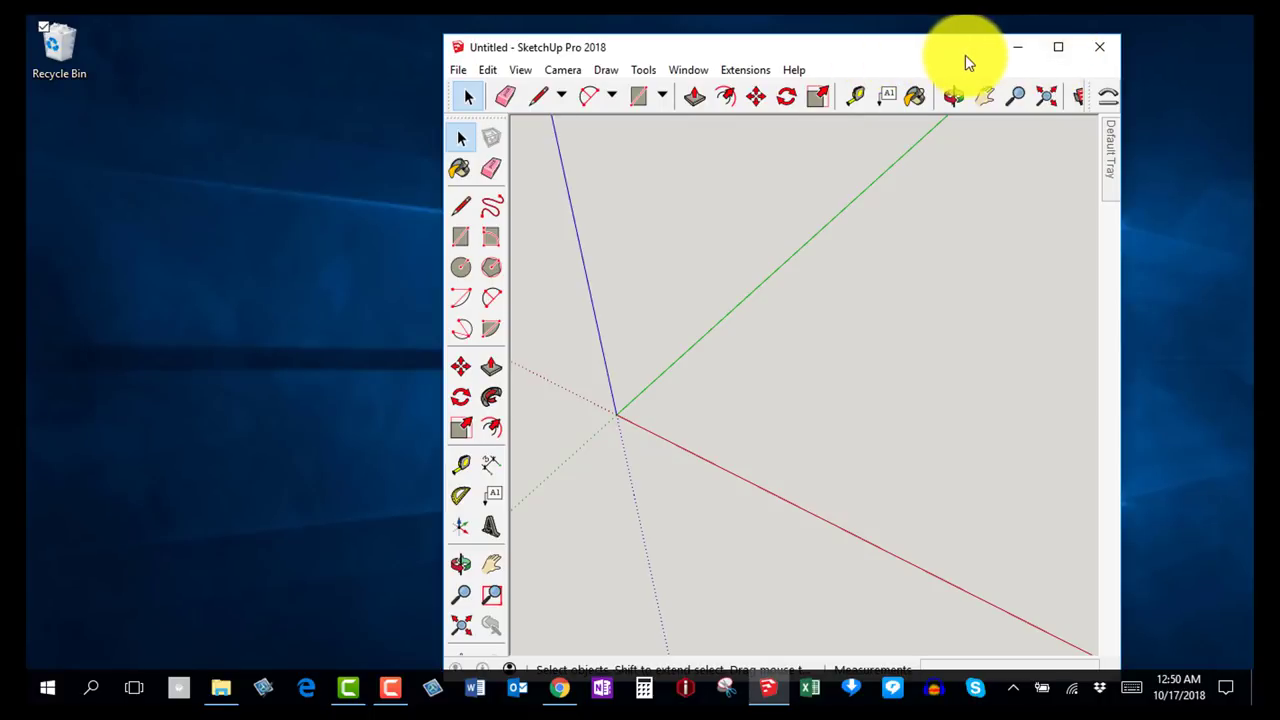
pyautogui.click(1067, 58)
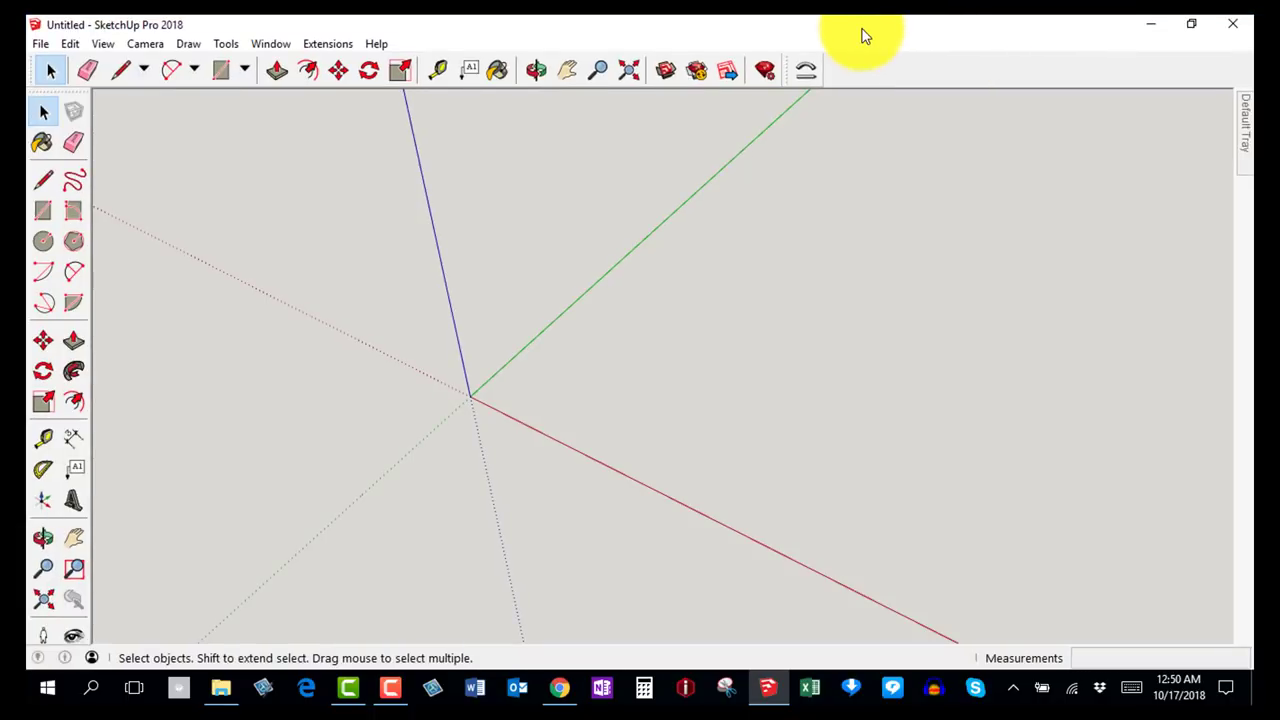
pyautogui.moveTo(866, 34); pyautogui.dragTo(843, 68)
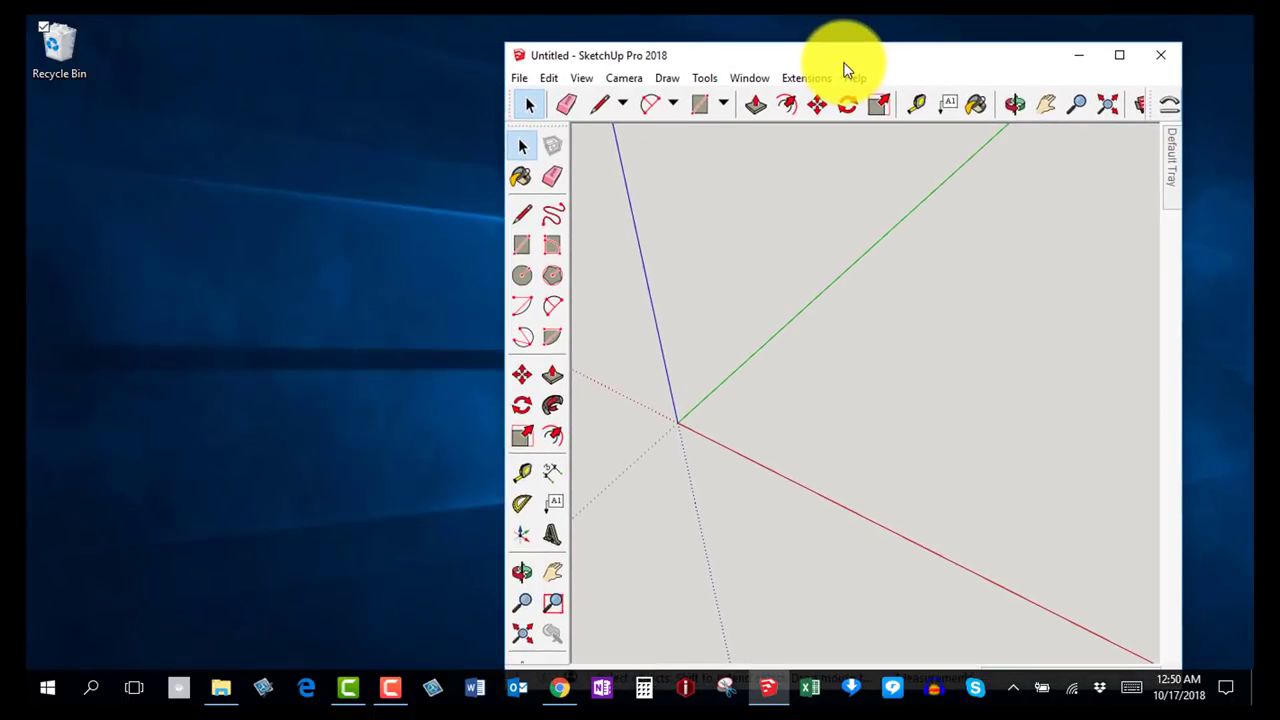
pyautogui.moveTo(498, 72); pyautogui.dragTo(33, 125)
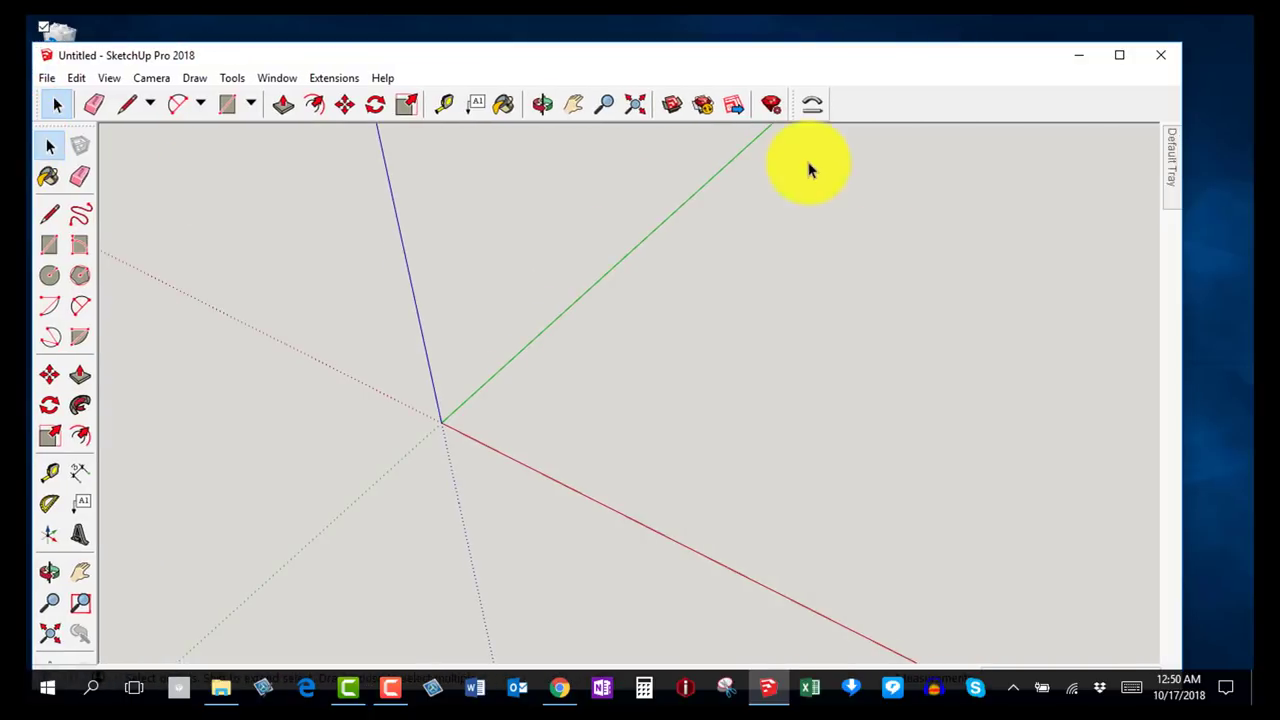
pyautogui.moveTo(1183, 94); pyautogui.dragTo(1248, 95)
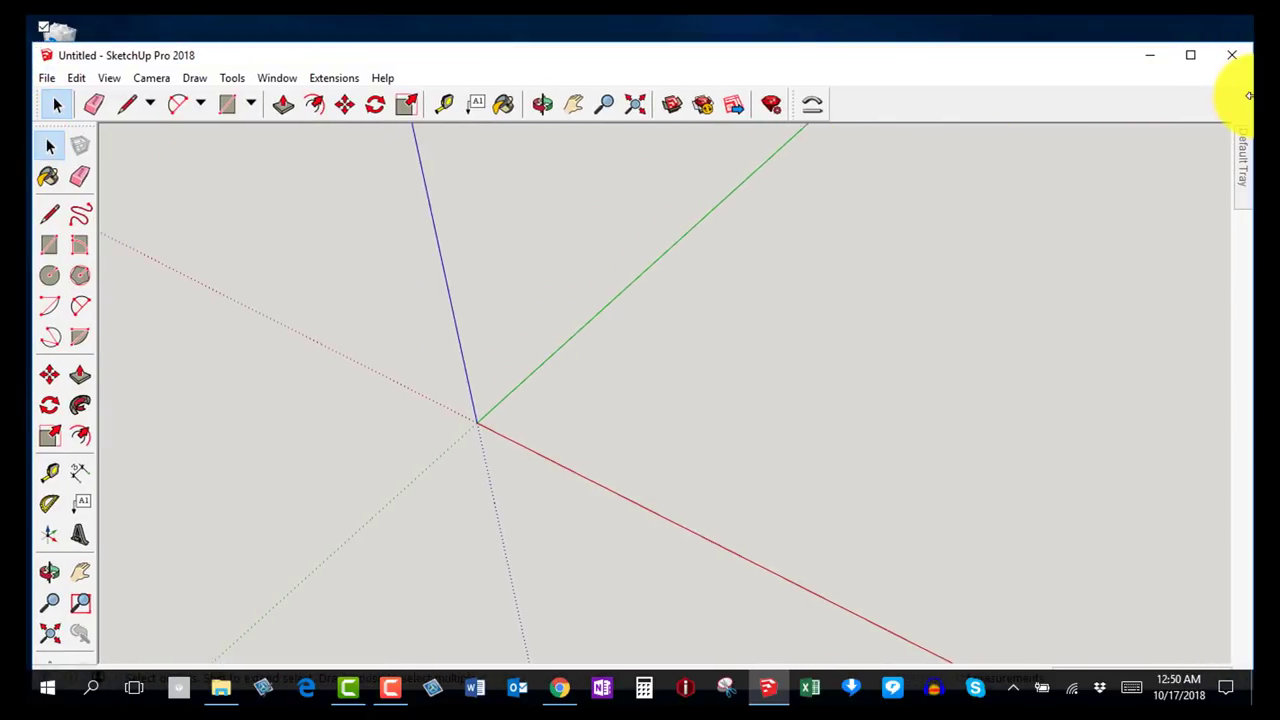
pyautogui.moveTo(1050, 47)
pyautogui.mouseDown()
pyautogui.moveTo(1051, 20)
pyautogui.moveTo(1023, 48)
pyautogui.moveTo(1024, 80)
pyautogui.moveTo(1017, 24)
pyautogui.mouseUp()
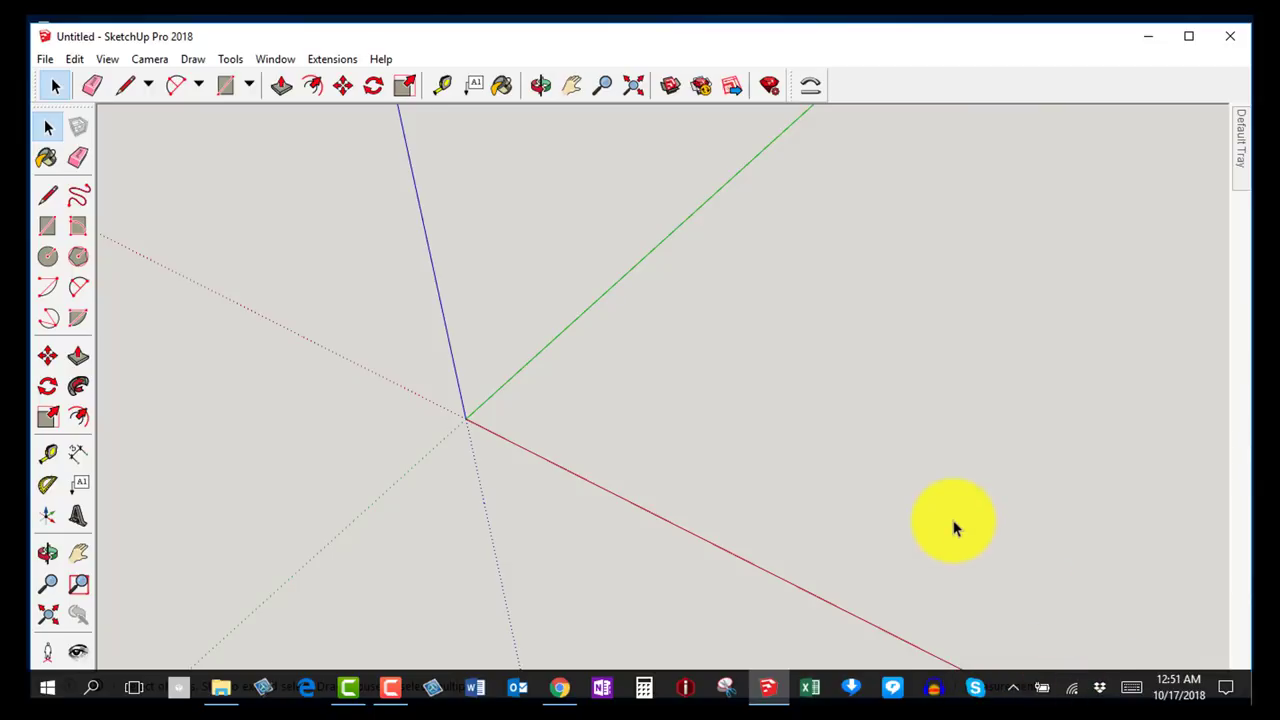
pyautogui.click(1190, 40)
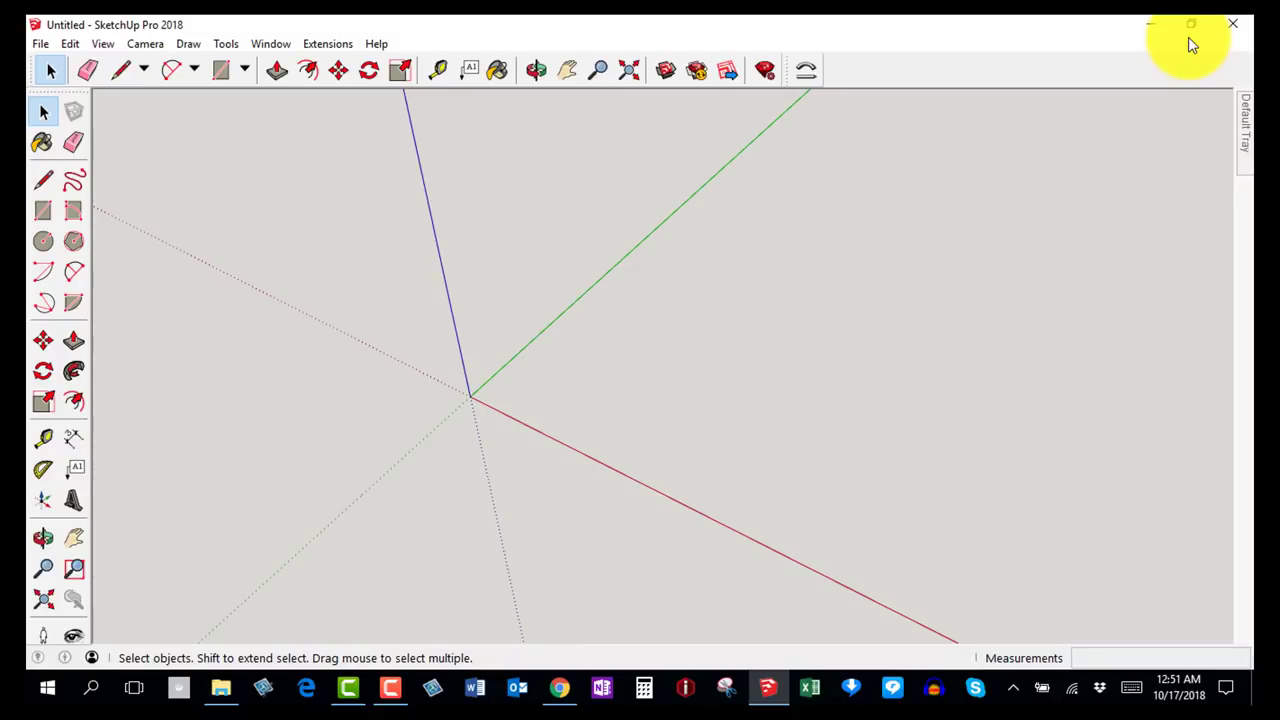
pyautogui.click(1191, 43)
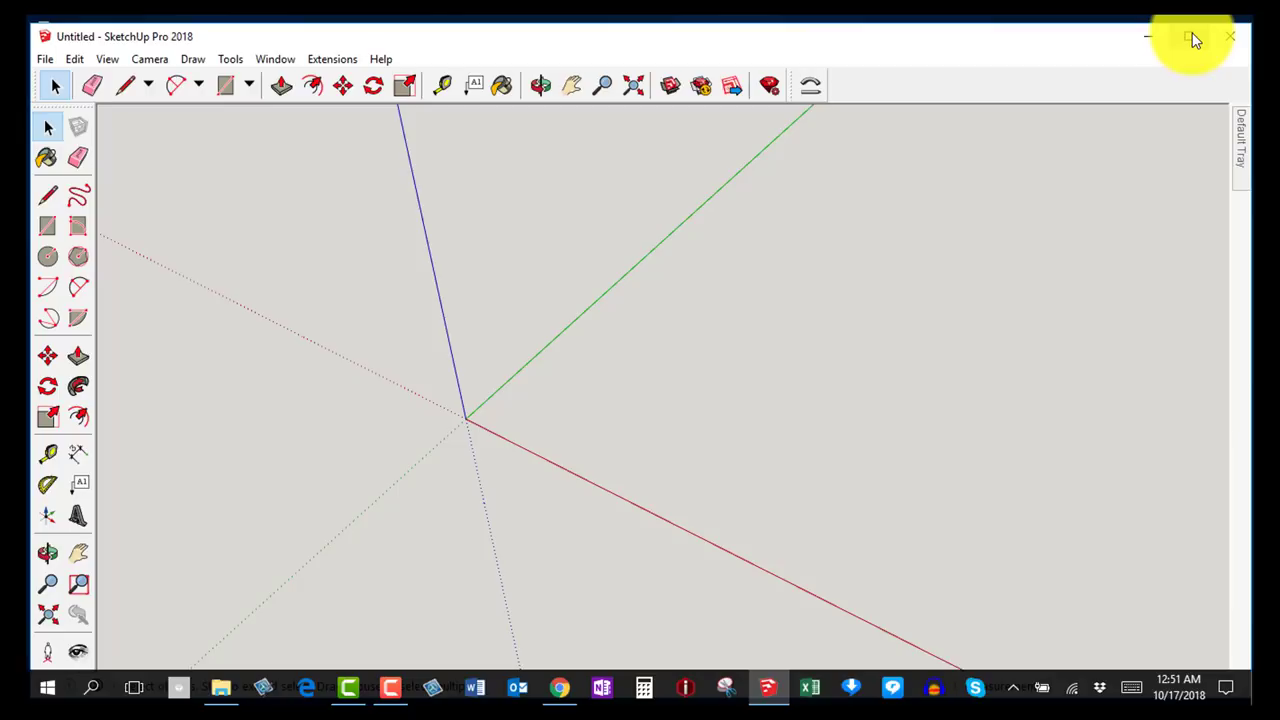
pyautogui.click(1190, 38)
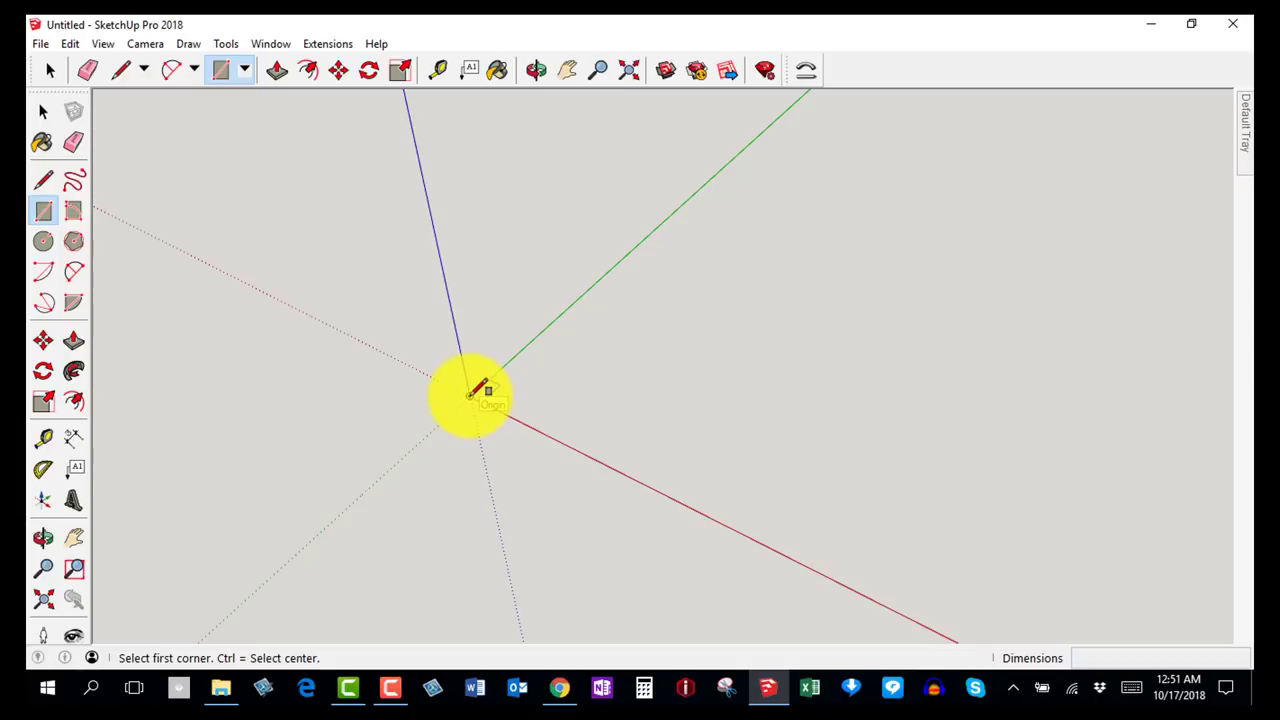
# Draw a rectangle about 1921 by 1699 mm from the origin on the ground plane and try to resize it to 90,90.
pyautogui.click(470, 394)
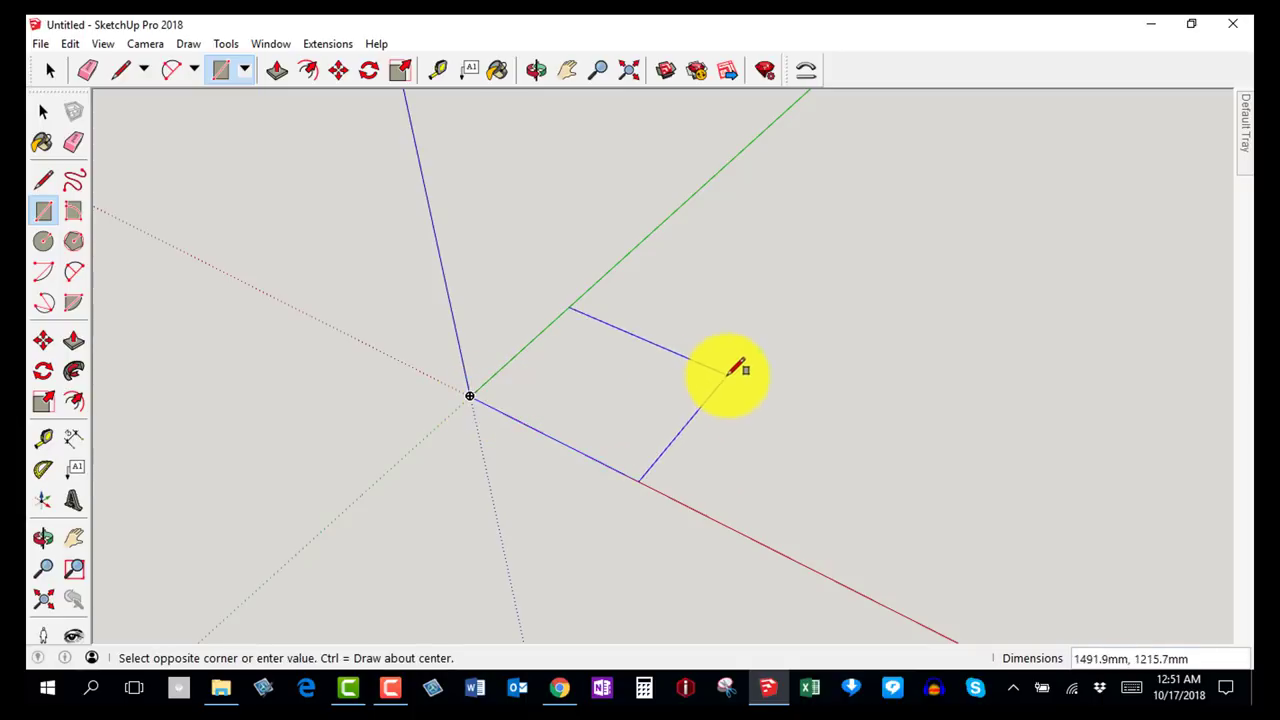
pyautogui.click(806, 357)
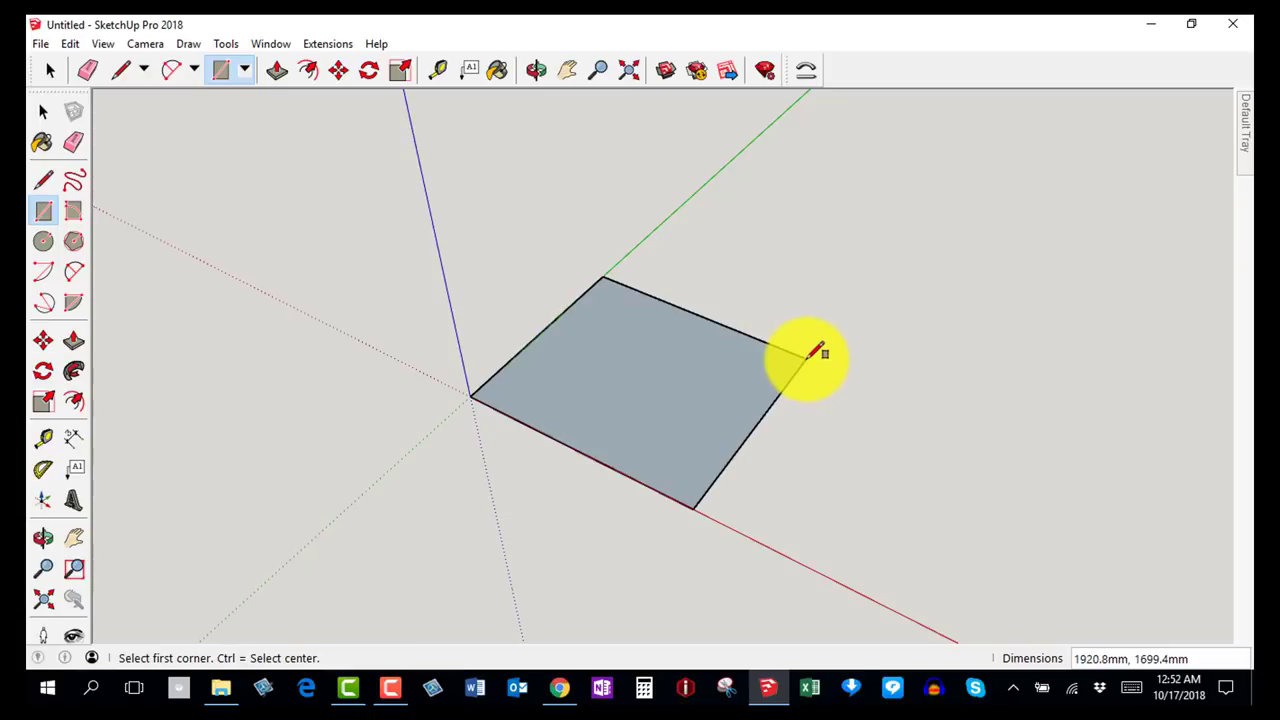
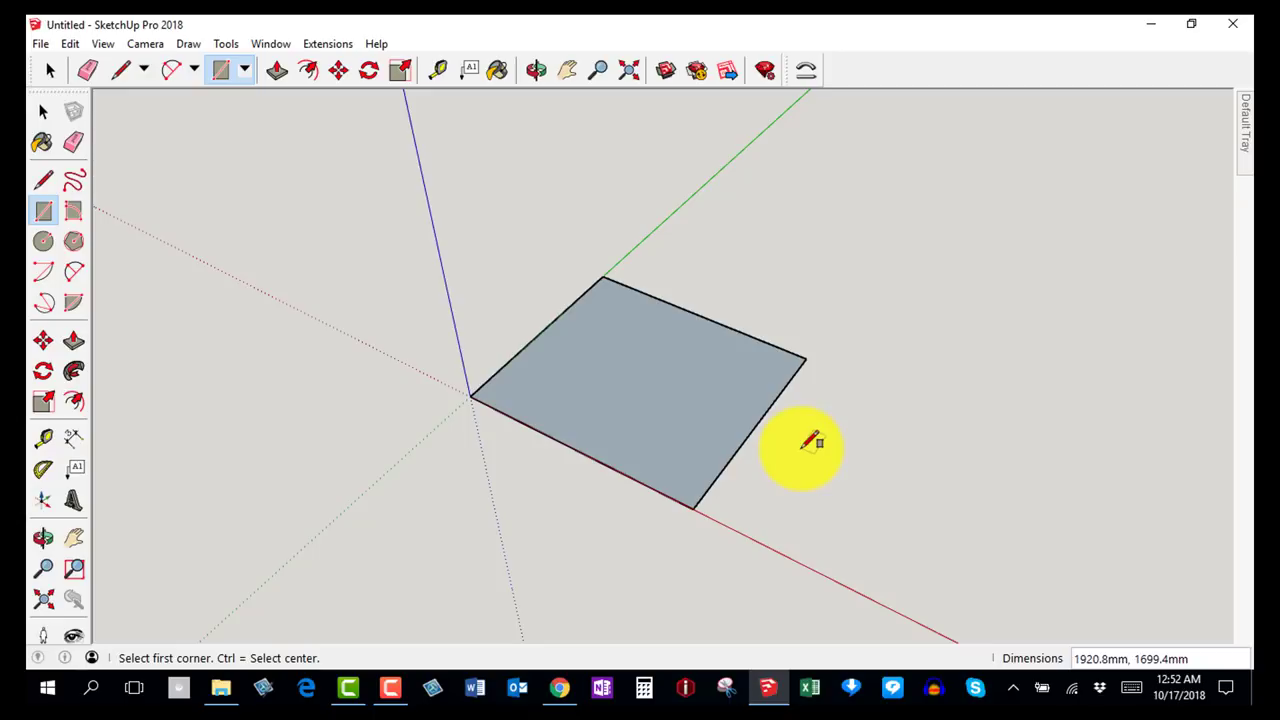
pyautogui.write('90,')
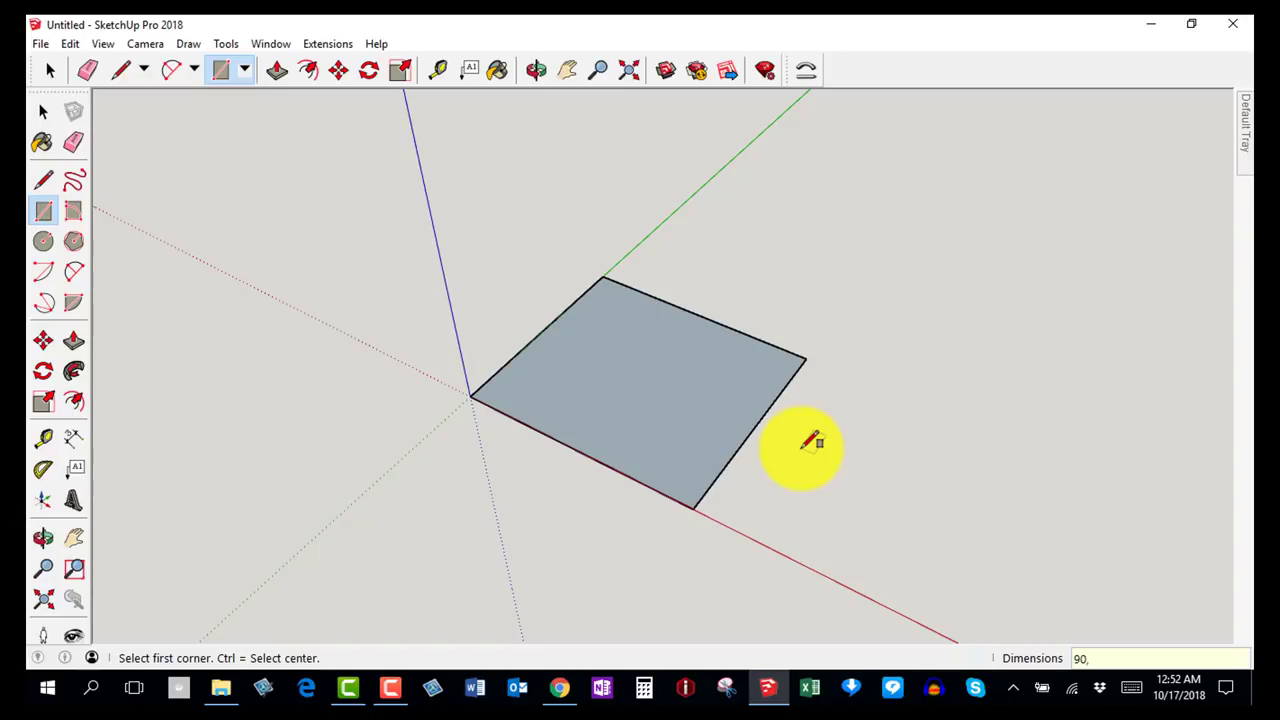
pyautogui.write('90')
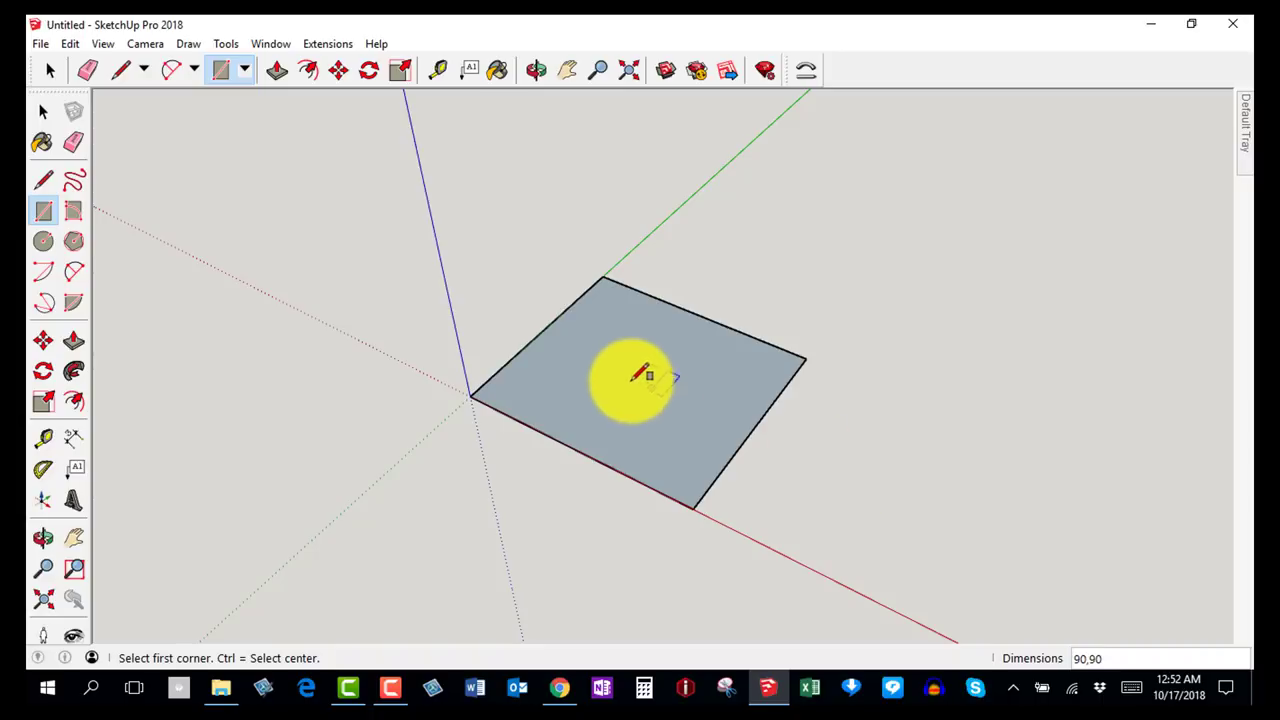
# Measure the rectangle's edge along the red axis with the Tape Measure, and undo the rectangle.
pyautogui.click(435, 70)
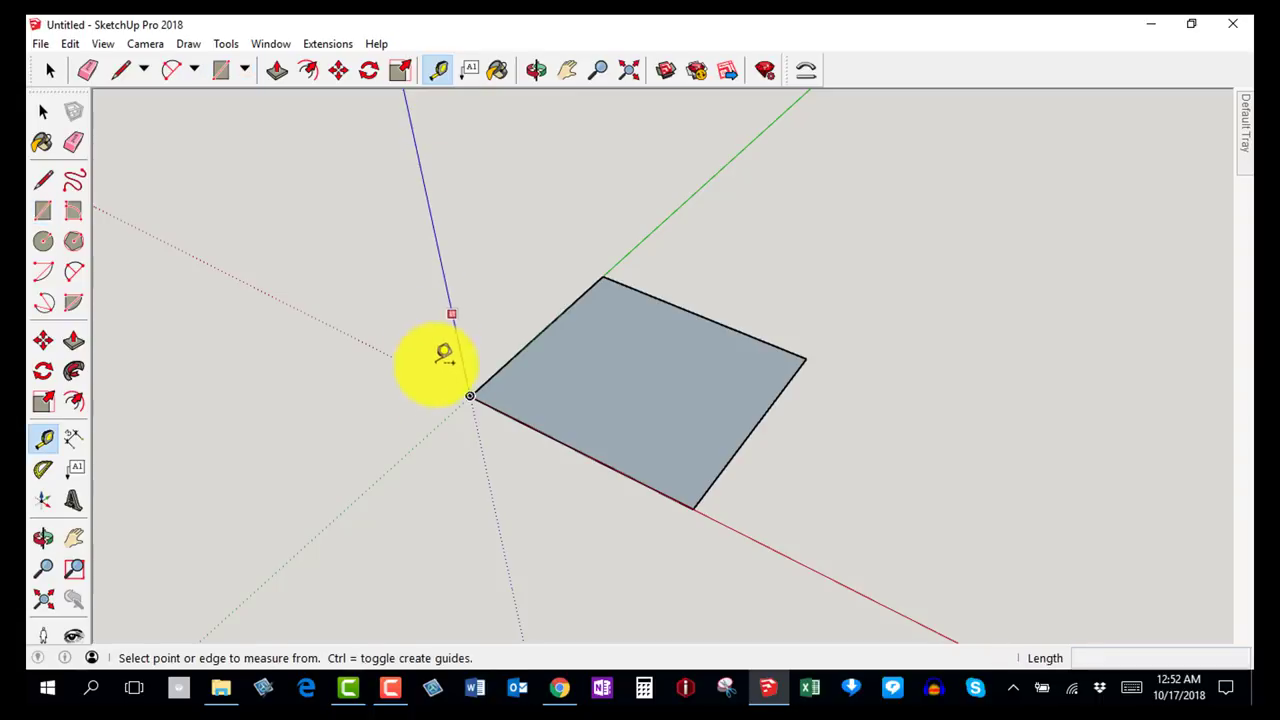
pyautogui.click(470, 396)
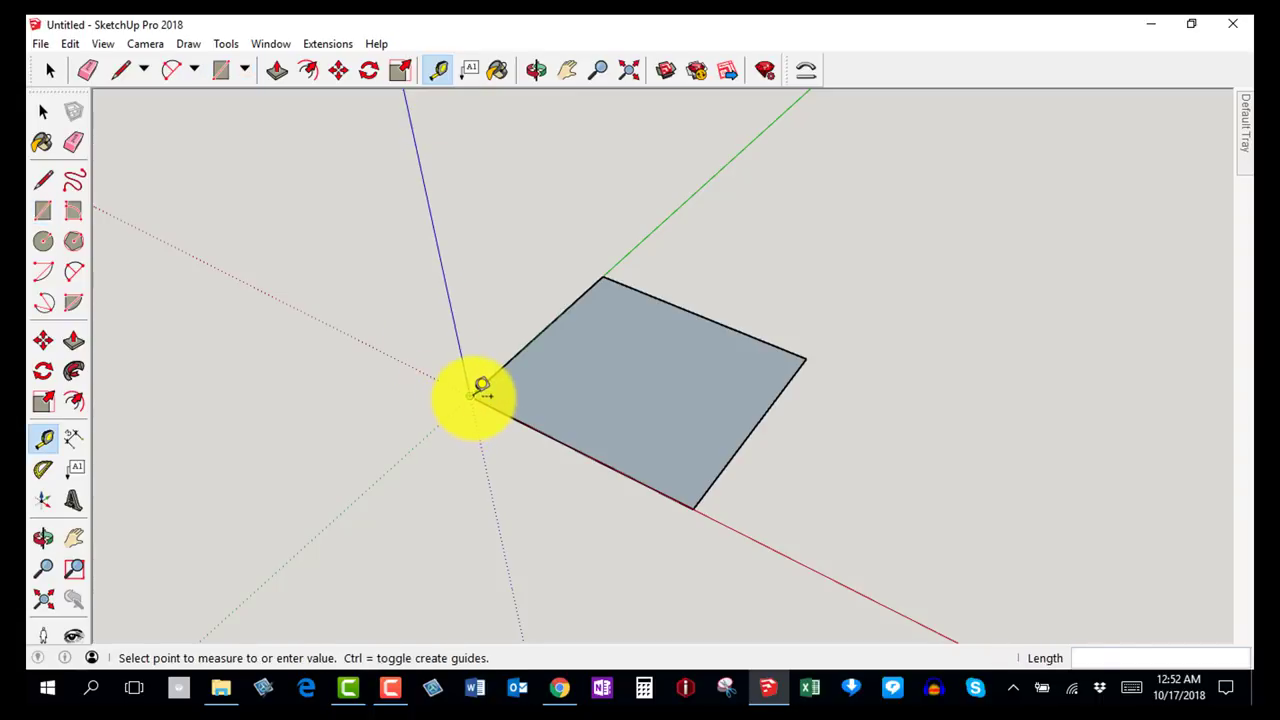
pyautogui.click(697, 503)
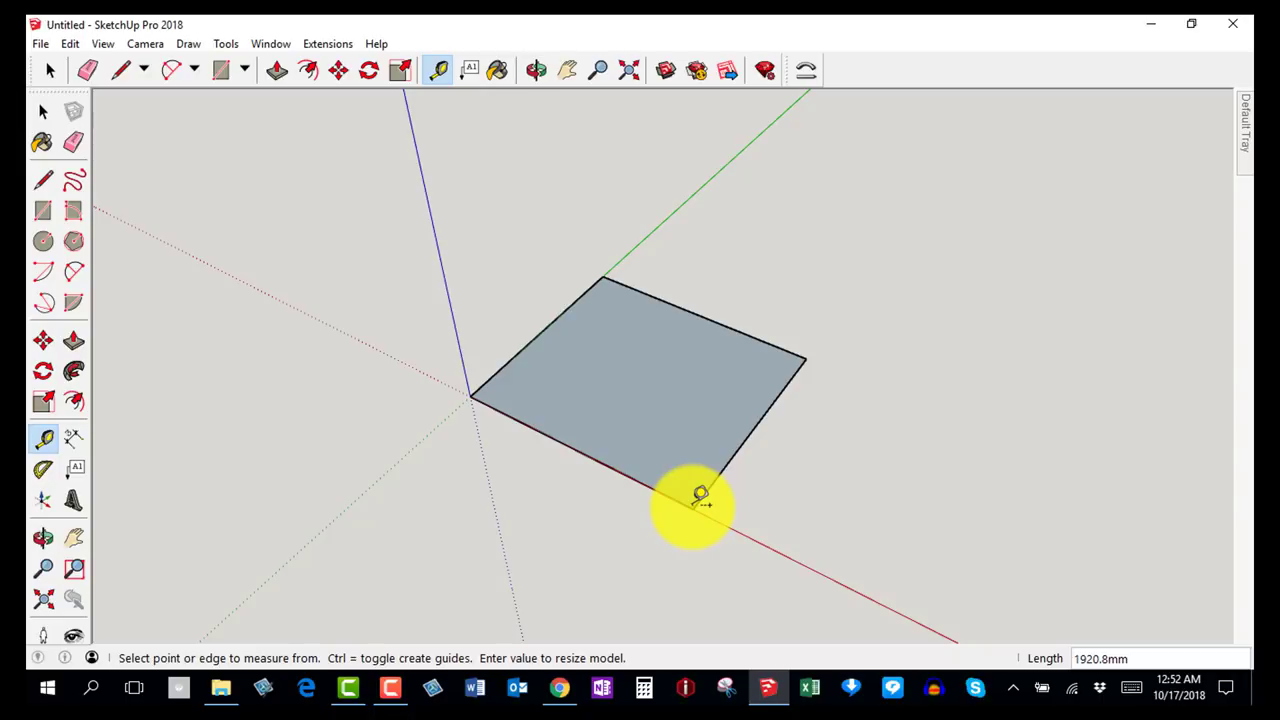
pyautogui.hotkey('ctrl', 'z')
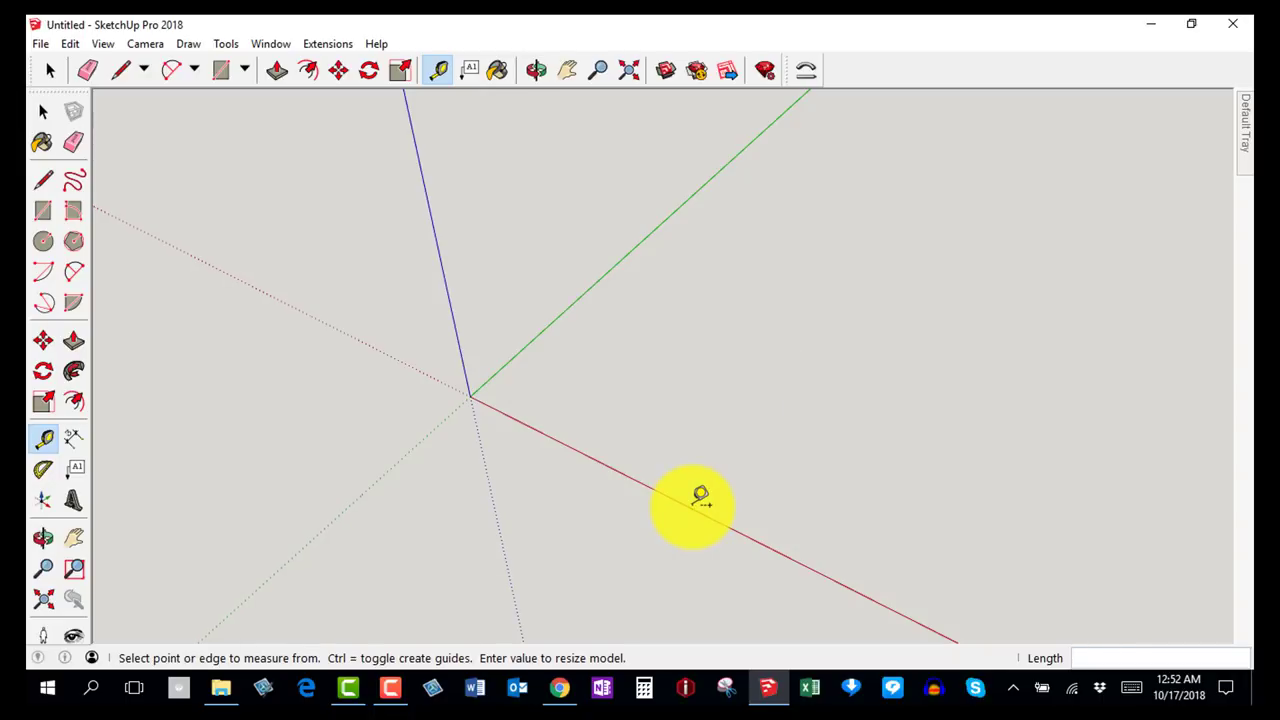
# Draw a new rectangle from the origin along the red and green axes and set its dimensions to 90,90 mm.
pyautogui.press('r')
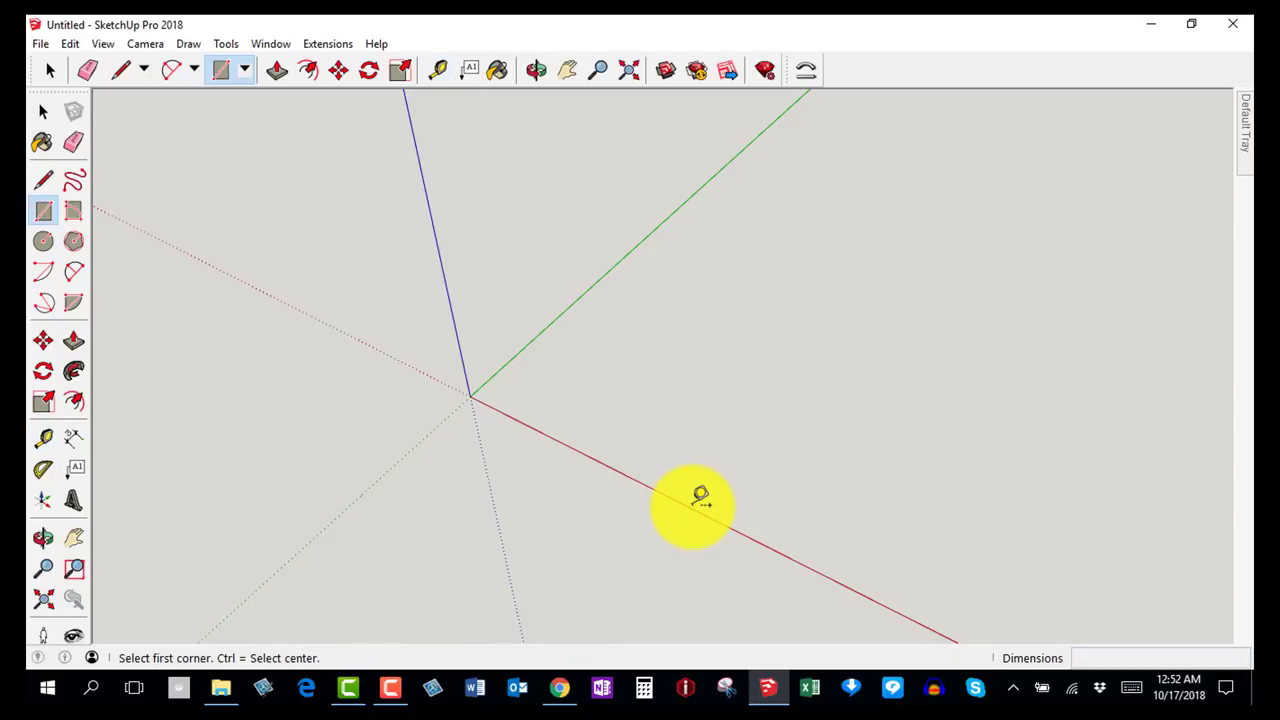
pyautogui.click(469, 395)
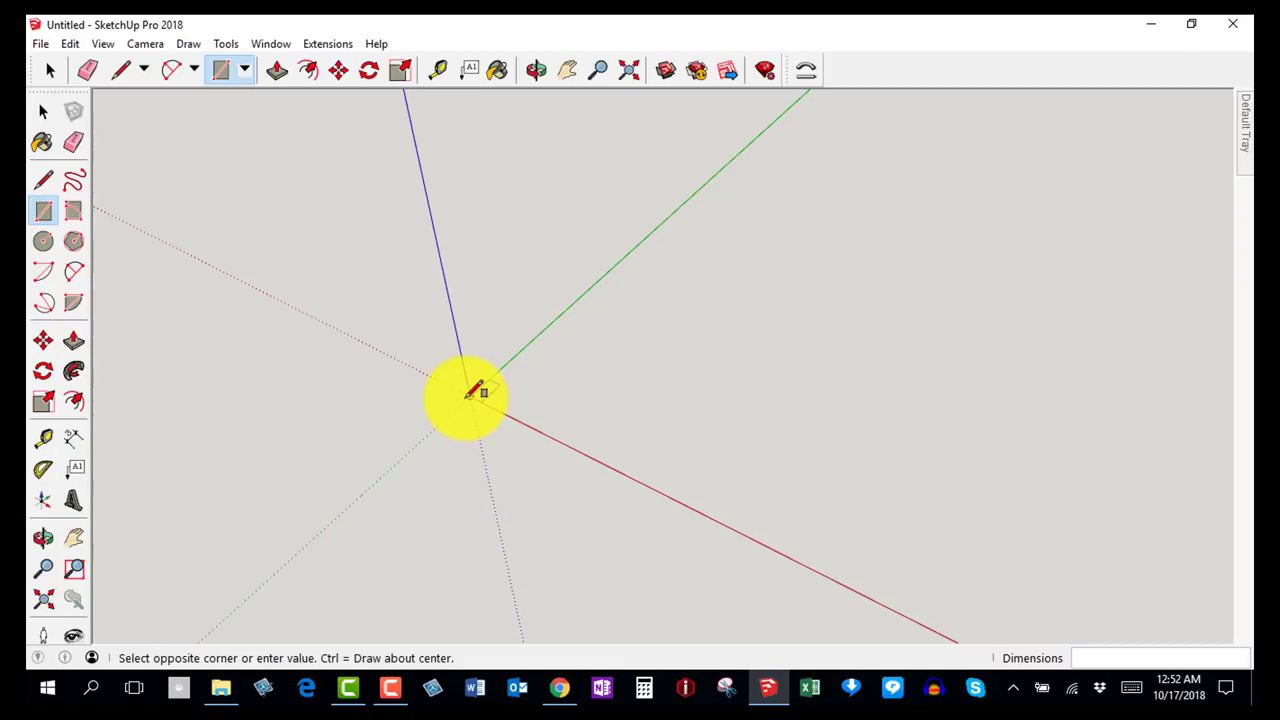
pyautogui.click(800, 357)
pyautogui.write('9')
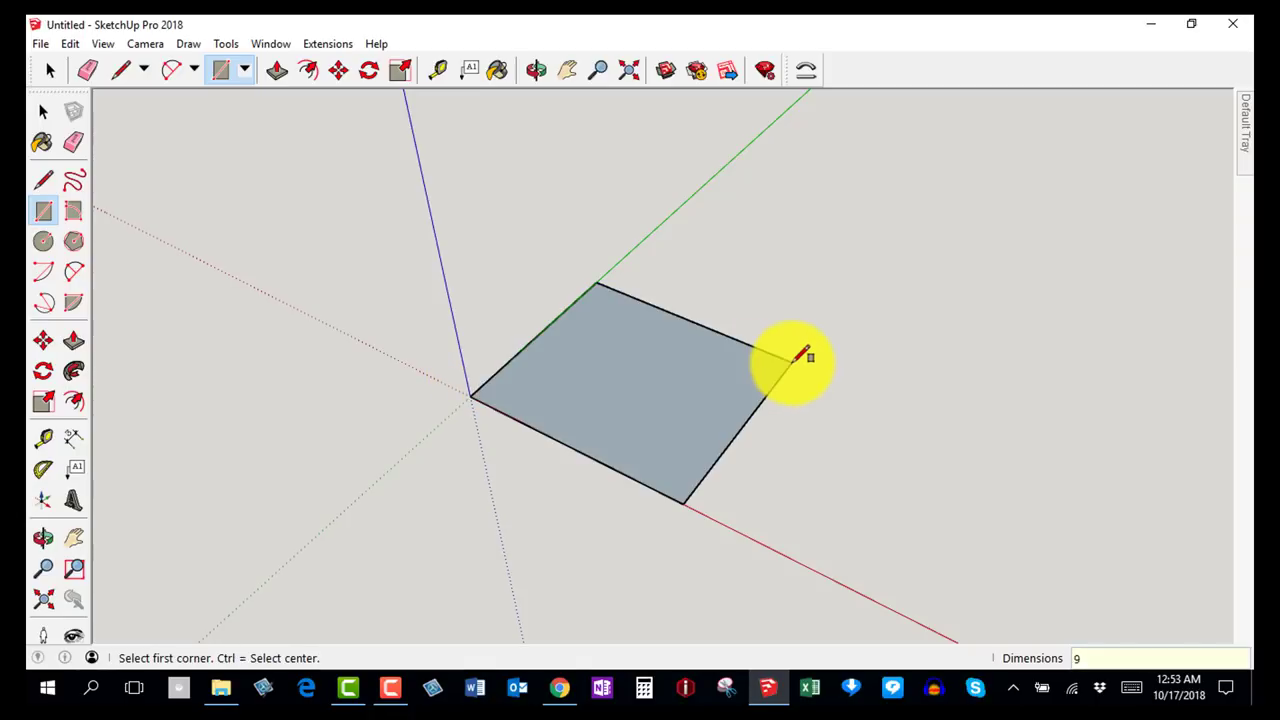
pyautogui.write('0,90')
pyautogui.press('Return')
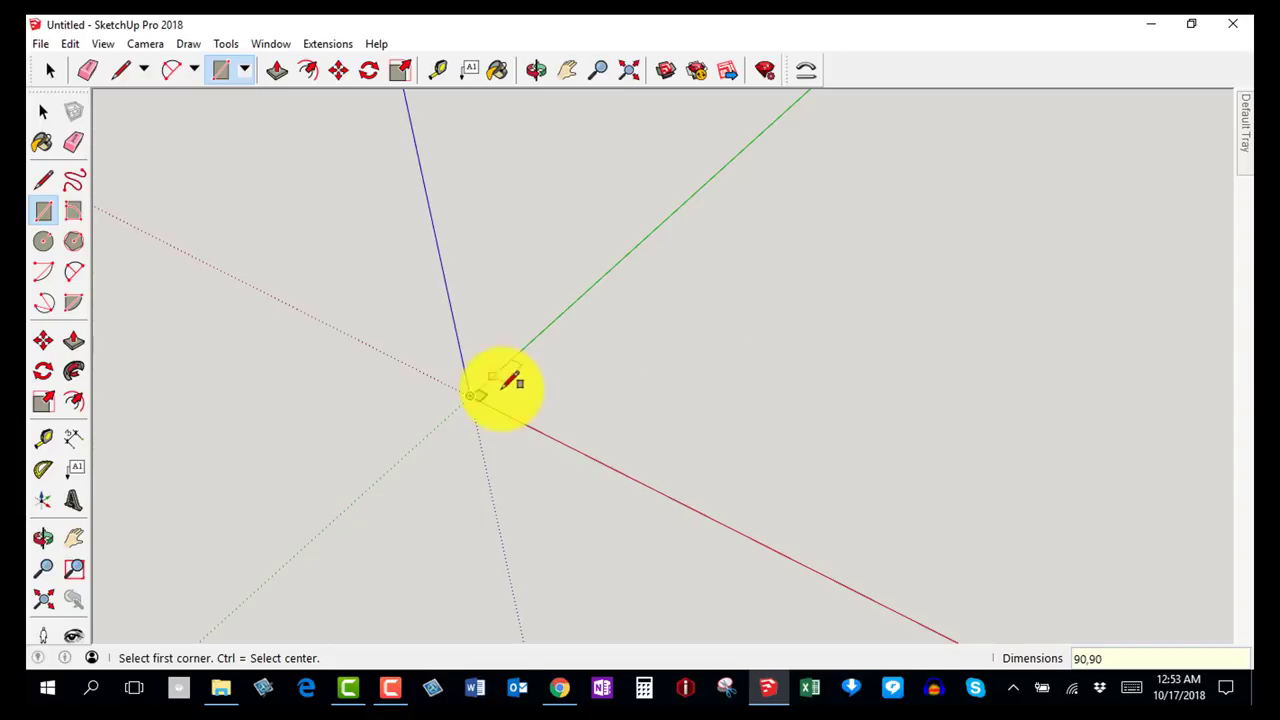
# Orbit to a Top view looking straight down on the square, and return to the Select tool.
pyautogui.scroll(2, 482, 392)
pyautogui.scroll(5, 482, 392)
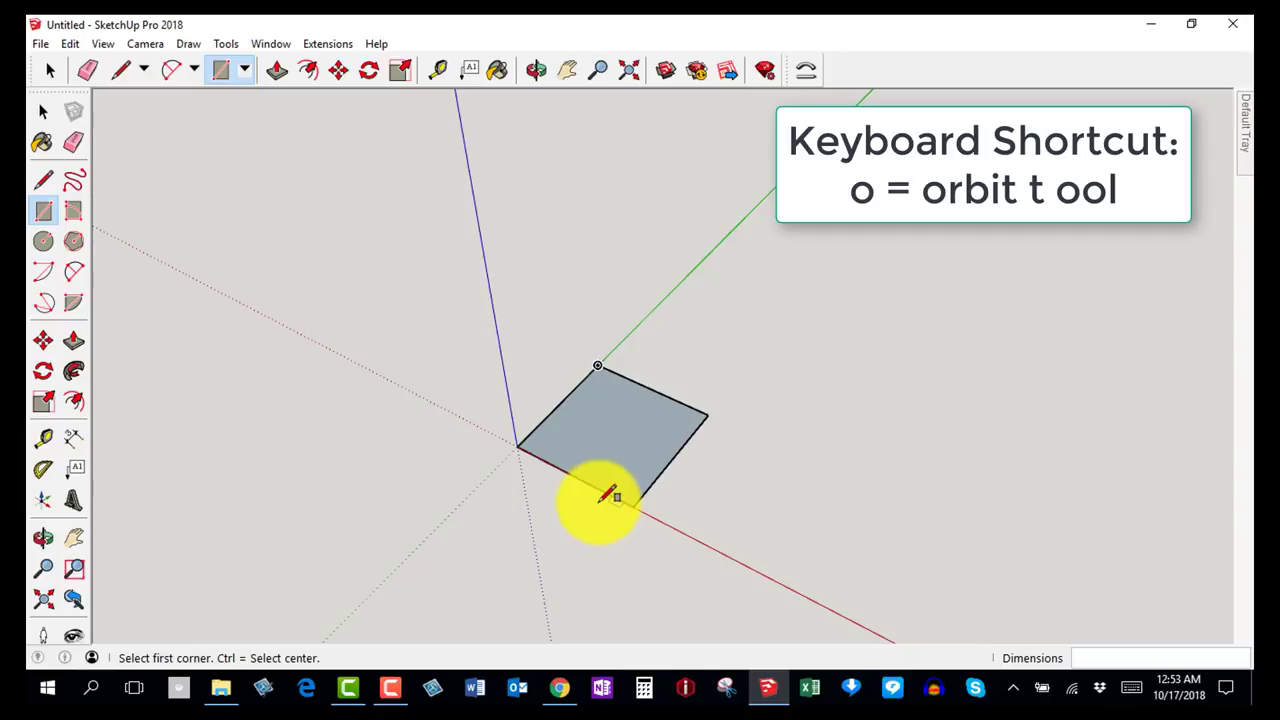
pyautogui.press('o')
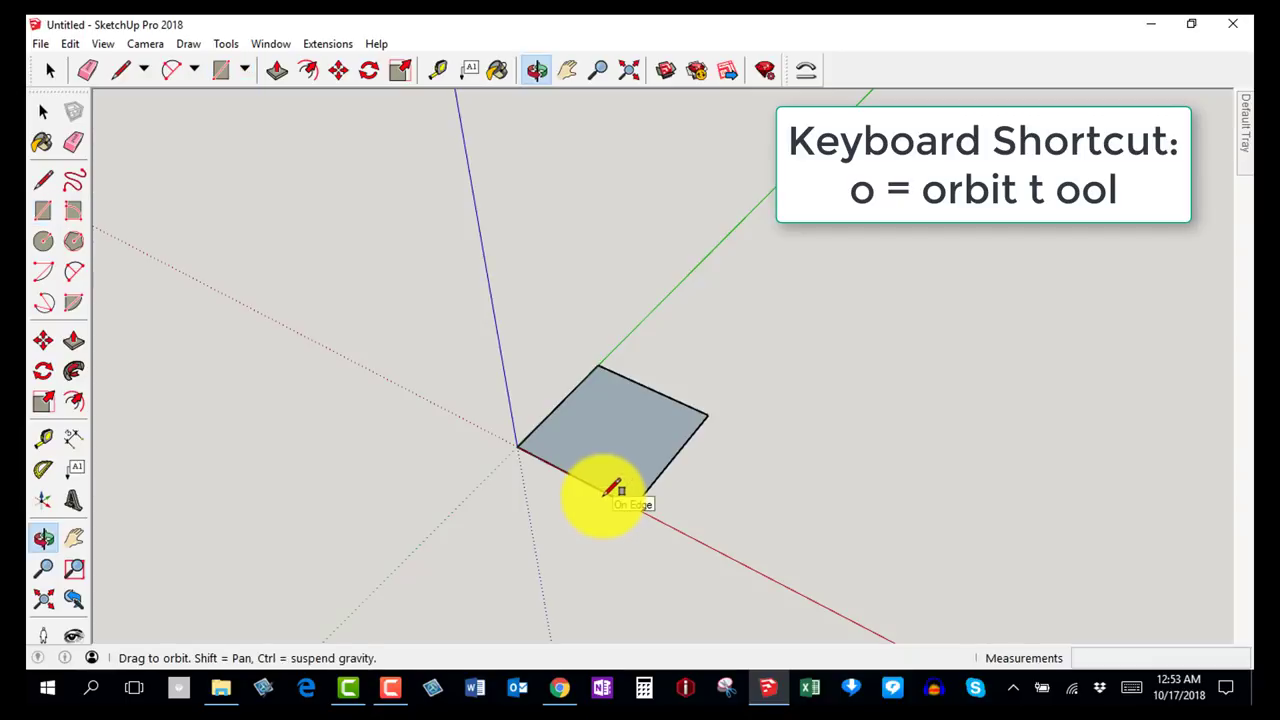
pyautogui.moveTo(580, 491); pyautogui.dragTo(777, 600)
pyautogui.moveTo(700, 489); pyautogui.dragTo(626, 466)
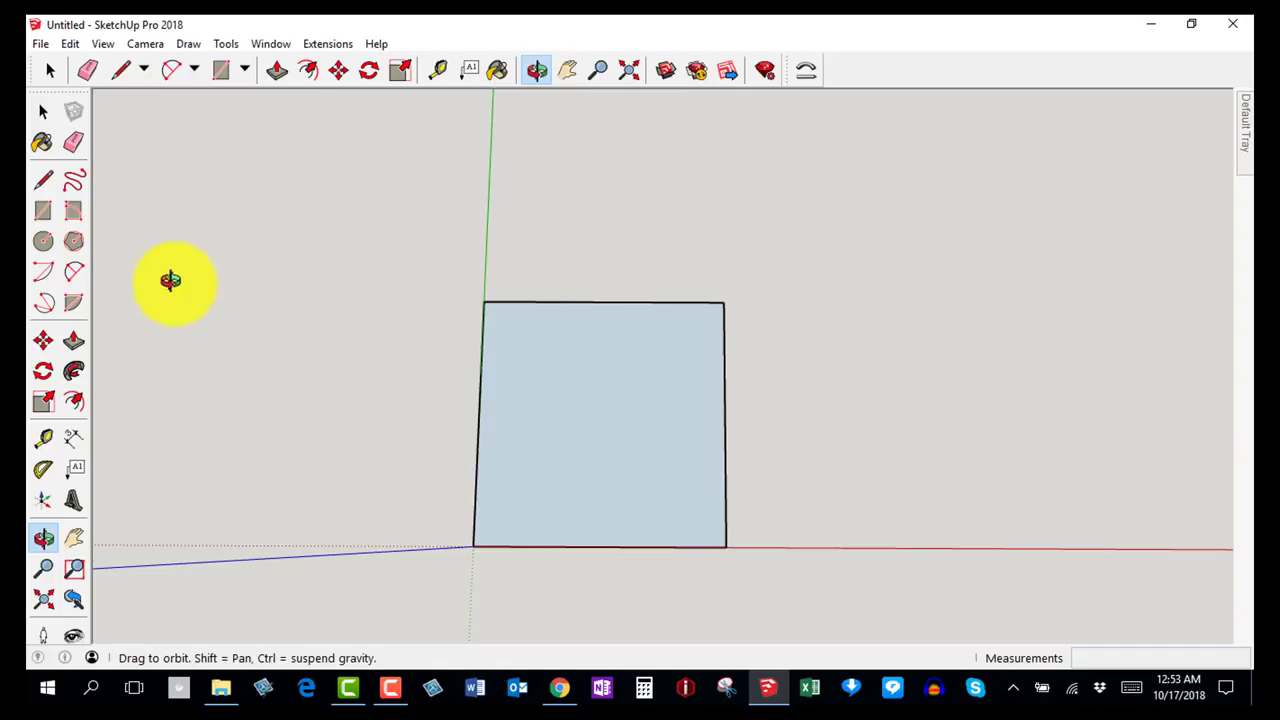
pyautogui.click(45, 538)
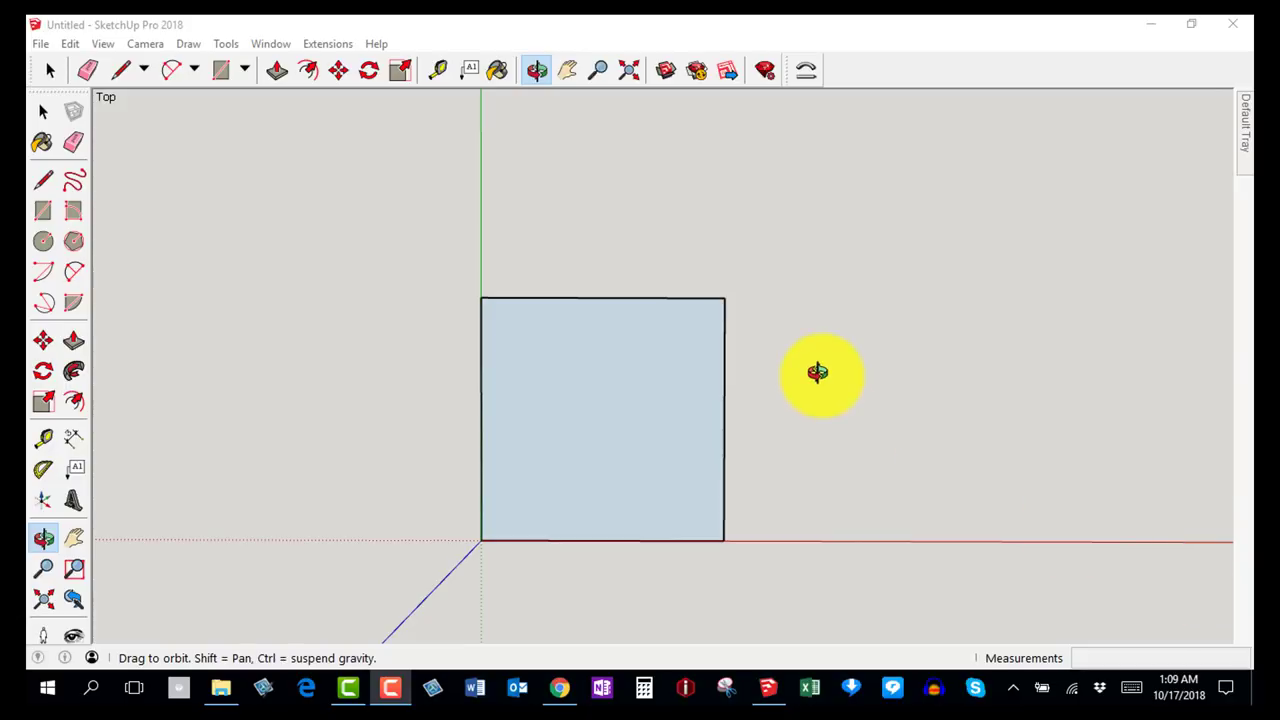
pyautogui.click(583, 288)
pyautogui.press('space')
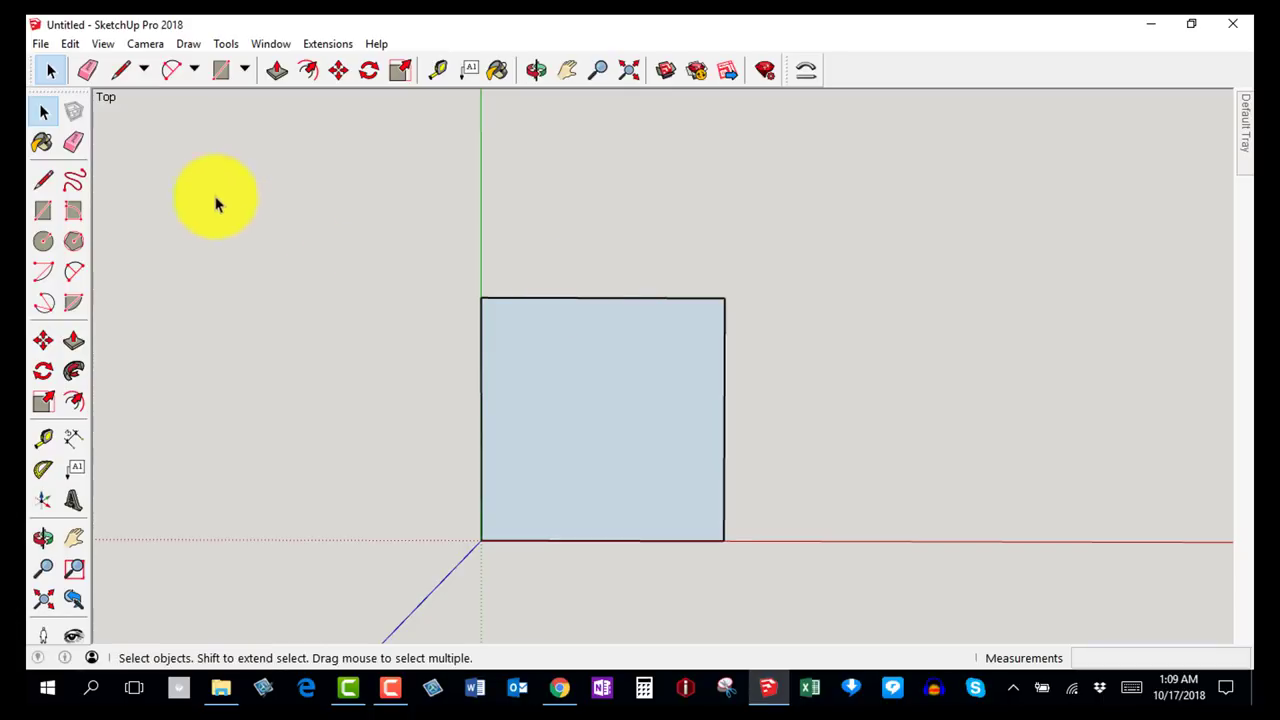
# Start importing a file into the model and browse the Downloads folder for the mickey_mouse_head picture.
pyautogui.click(38, 46)
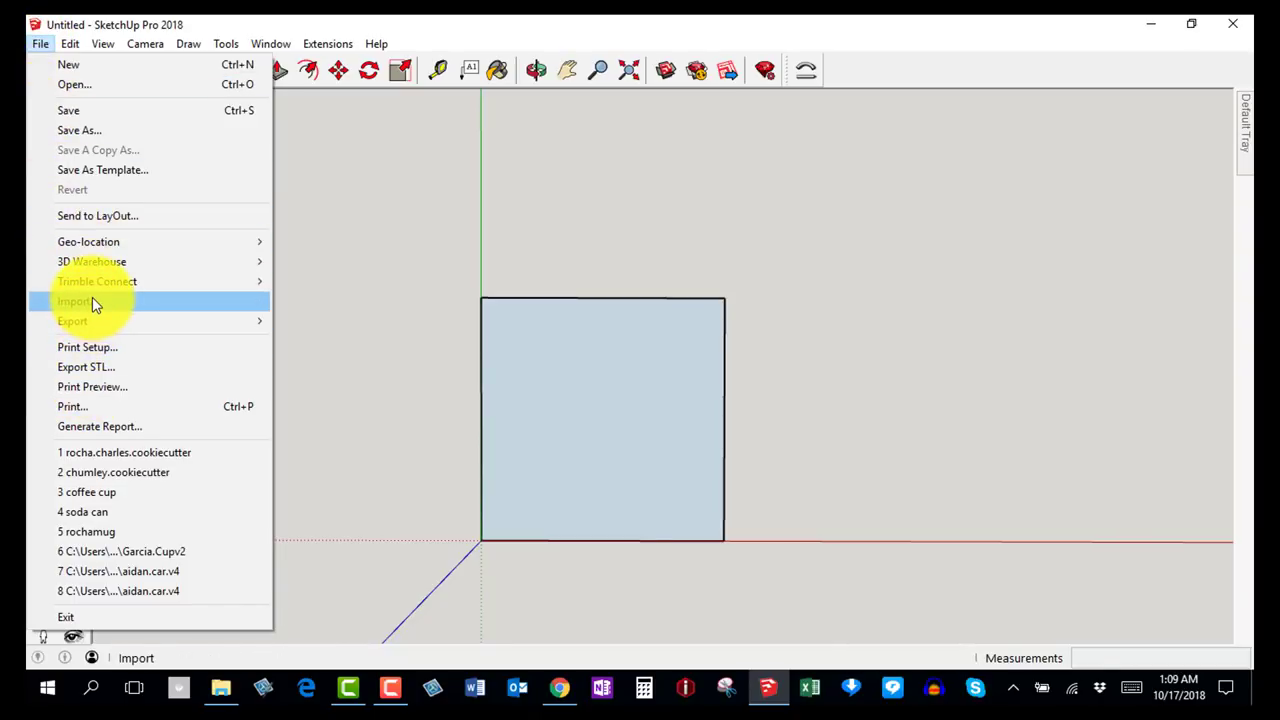
pyautogui.click(197, 299)
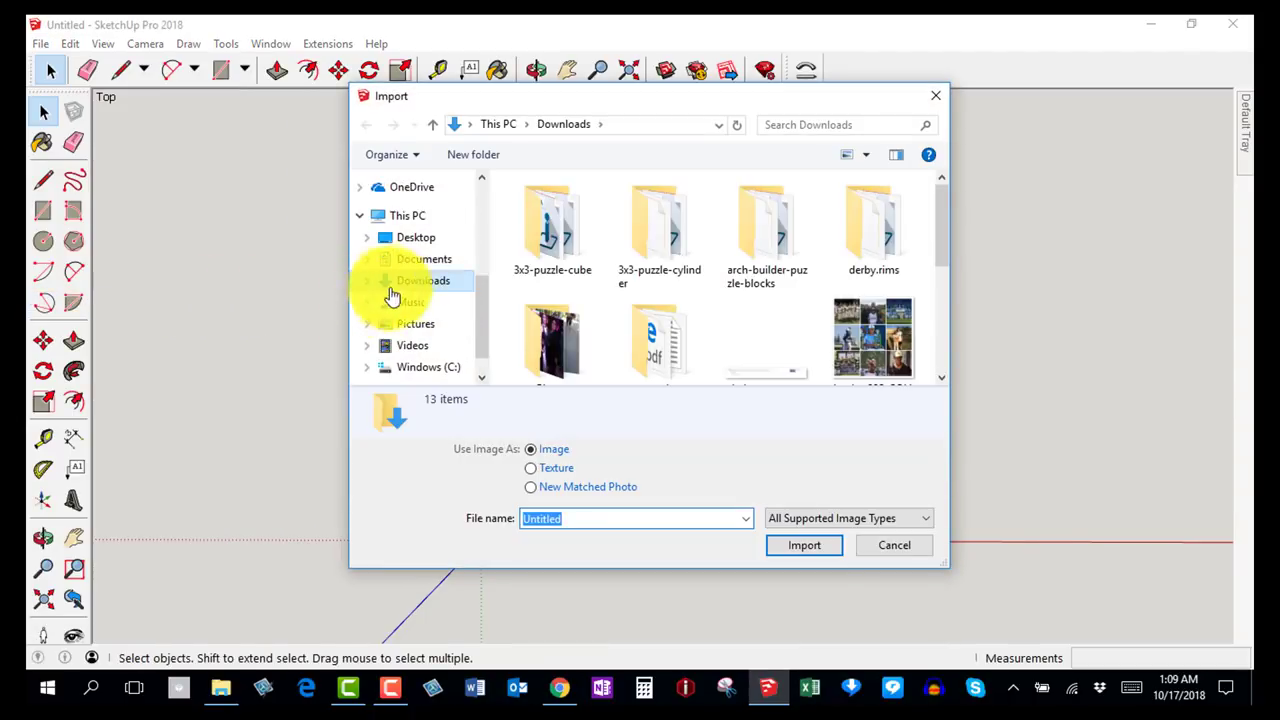
pyautogui.click(419, 287)
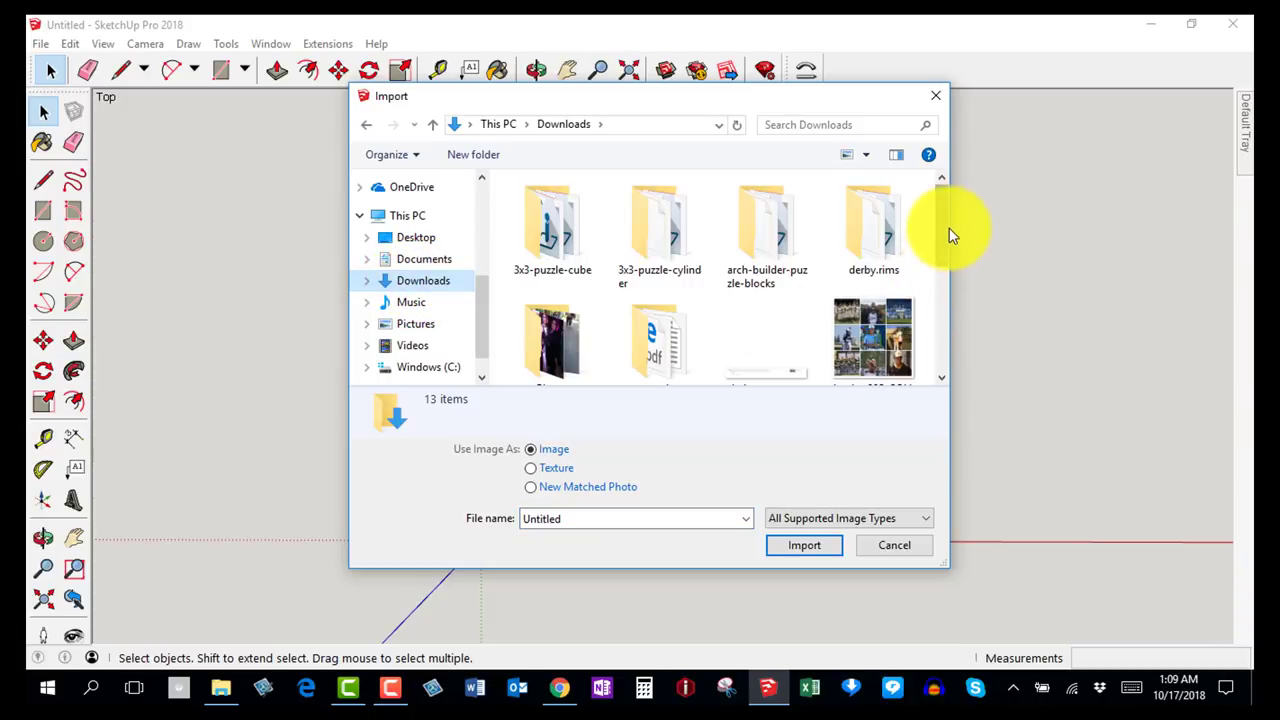
pyautogui.moveTo(945, 233); pyautogui.dragTo(943, 314)
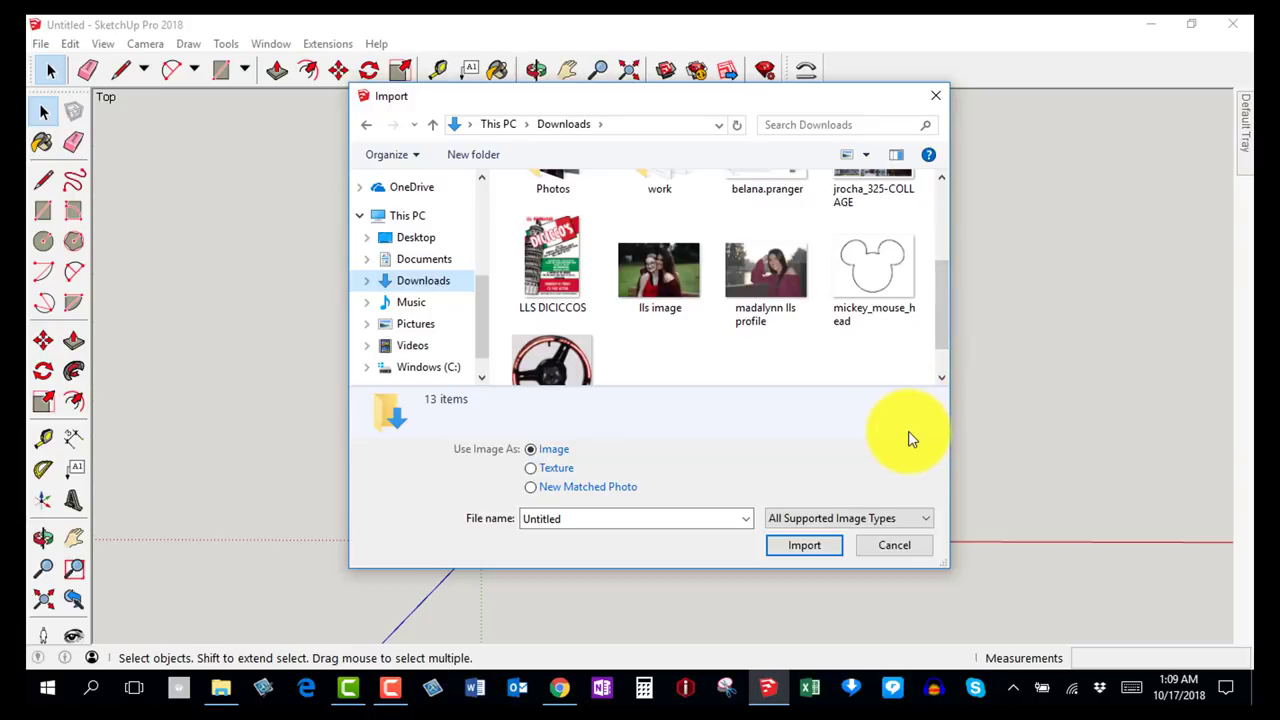
# Switch the import file type to SketchUp Files (*.skp) and back to All Supported Image Types.
pyautogui.click(922, 521)
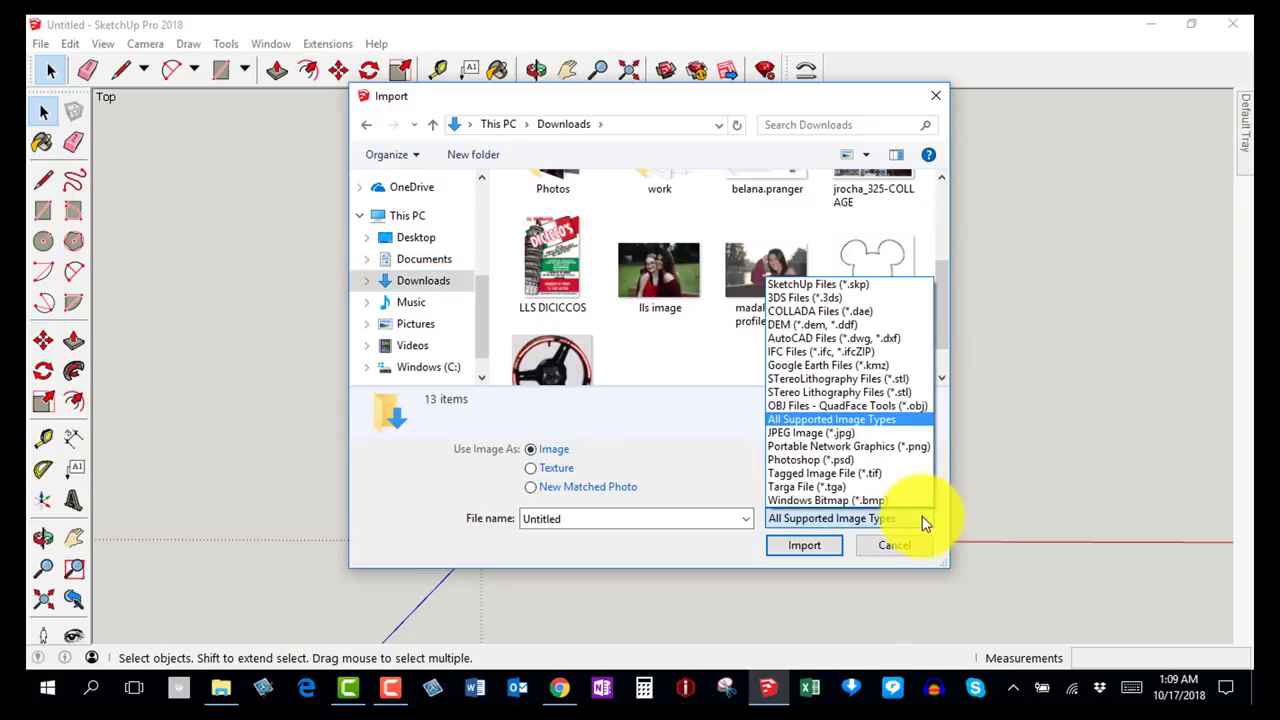
pyautogui.click(789, 285)
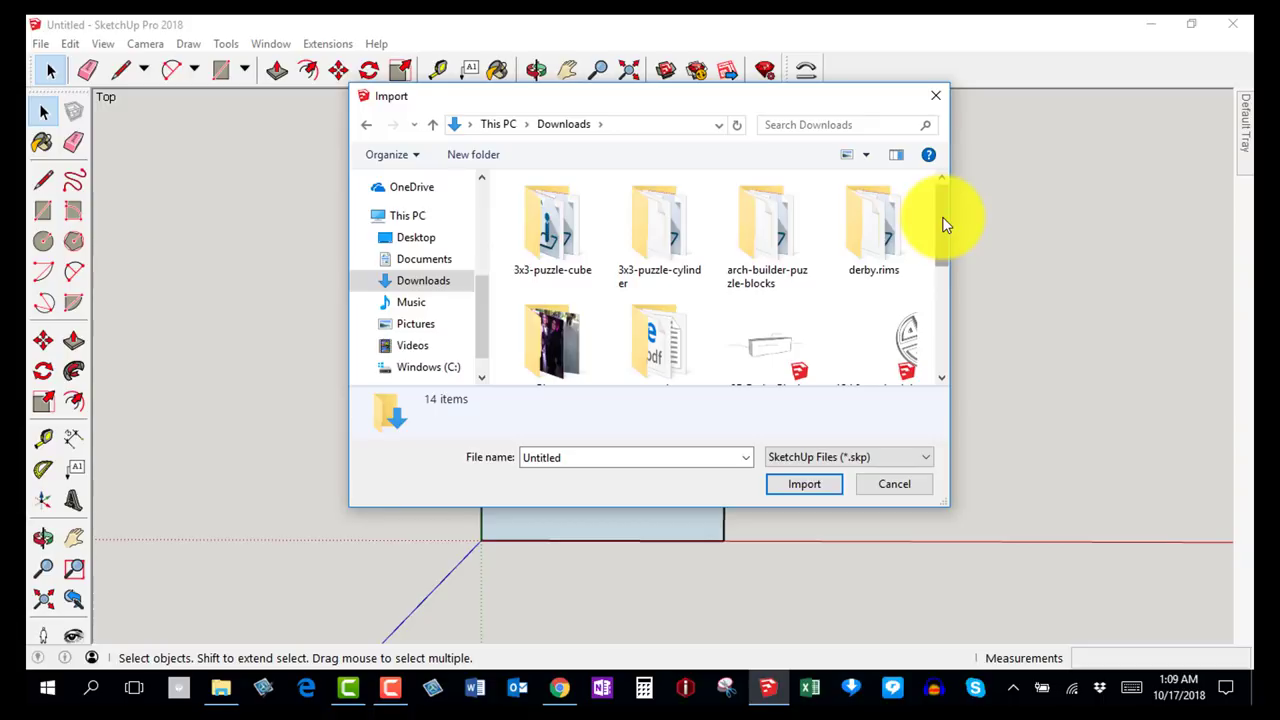
pyautogui.moveTo(945, 226)
pyautogui.mouseDown()
pyautogui.moveTo(939, 326)
pyautogui.moveTo(952, 212)
pyautogui.mouseUp()
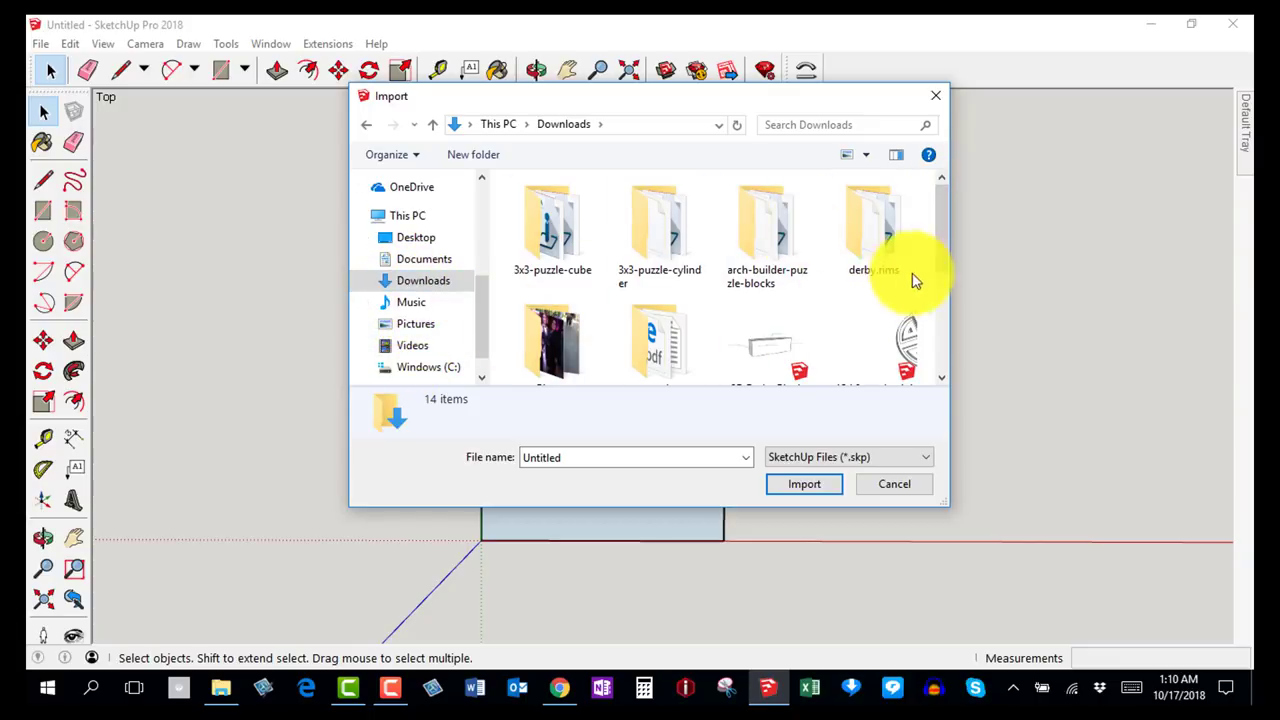
pyautogui.moveTo(940, 243); pyautogui.dragTo(938, 210)
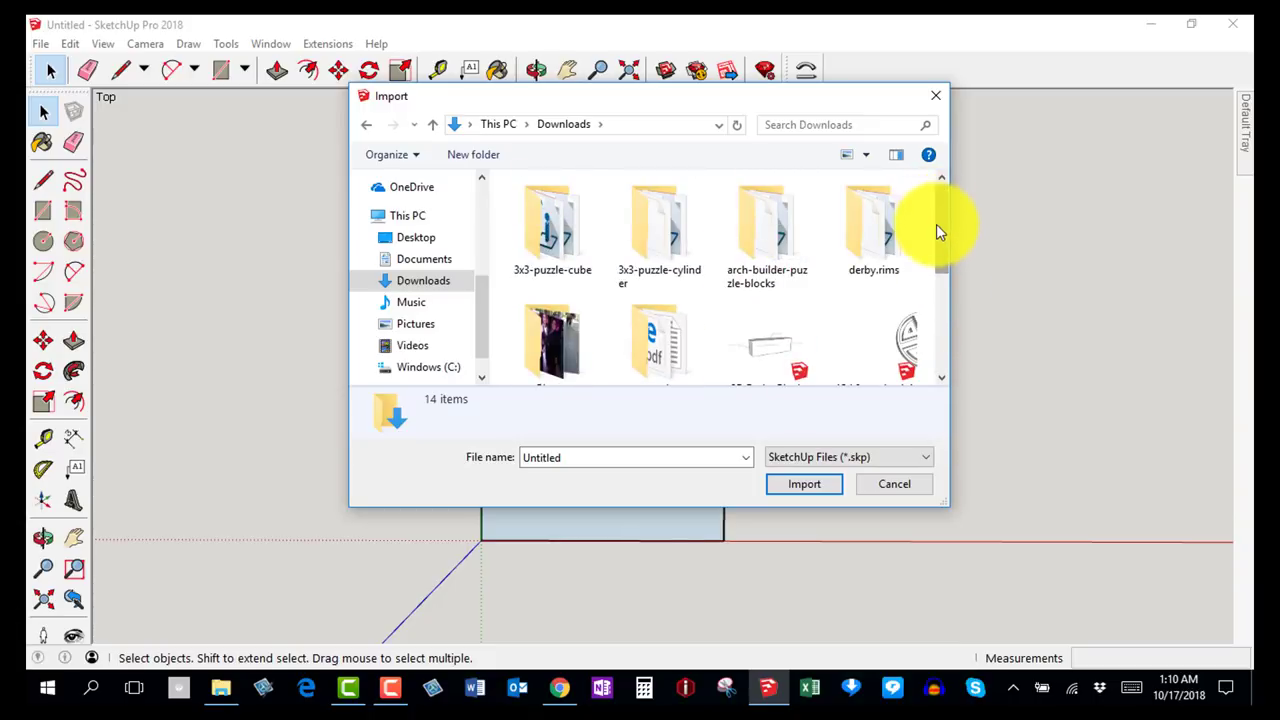
pyautogui.click(926, 461)
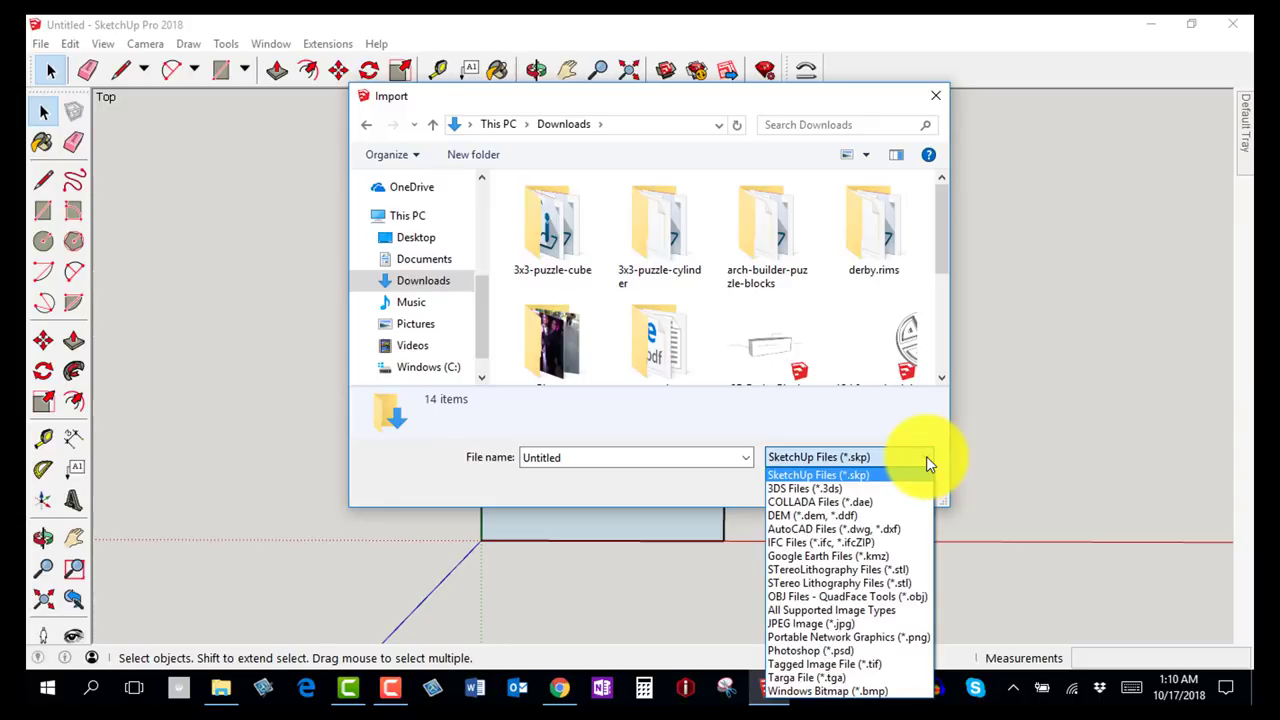
pyautogui.click(925, 609)
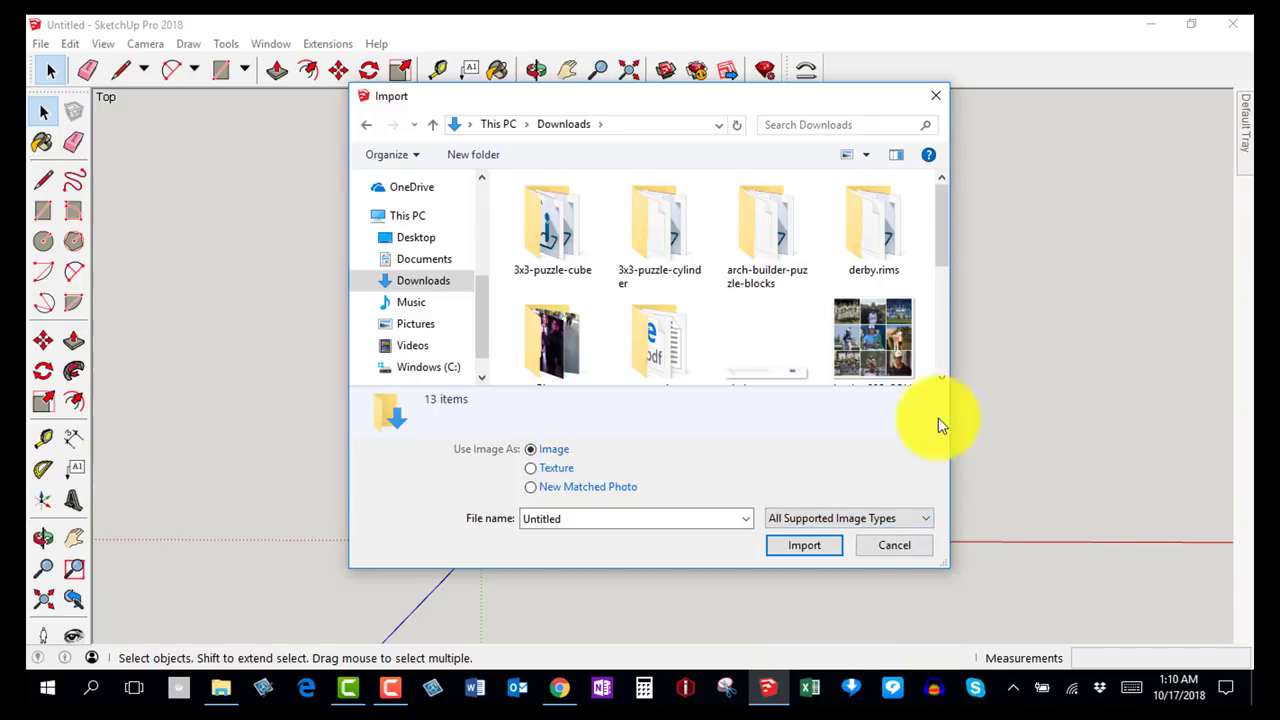
# Import mickey_mouse_head from Downloads as an image and place it from the origin, scaled to the square's full width.
pyautogui.moveTo(940, 235); pyautogui.dragTo(940, 305)
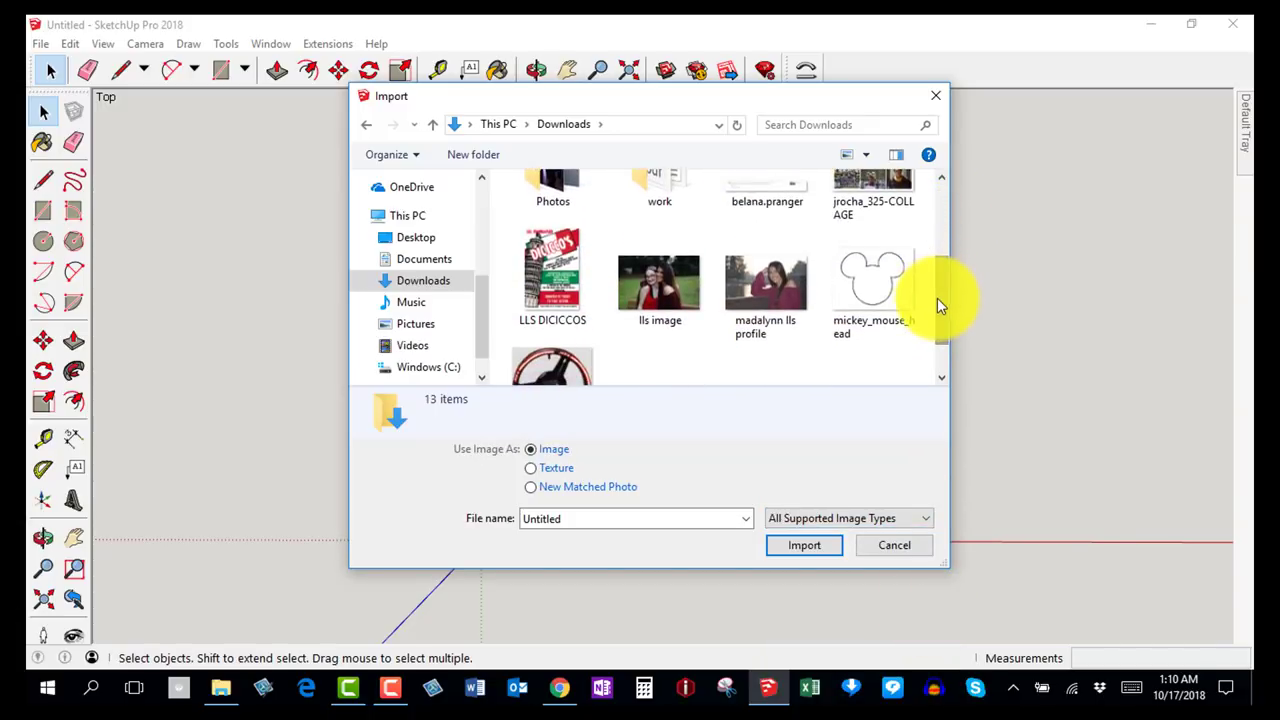
pyautogui.click(888, 288)
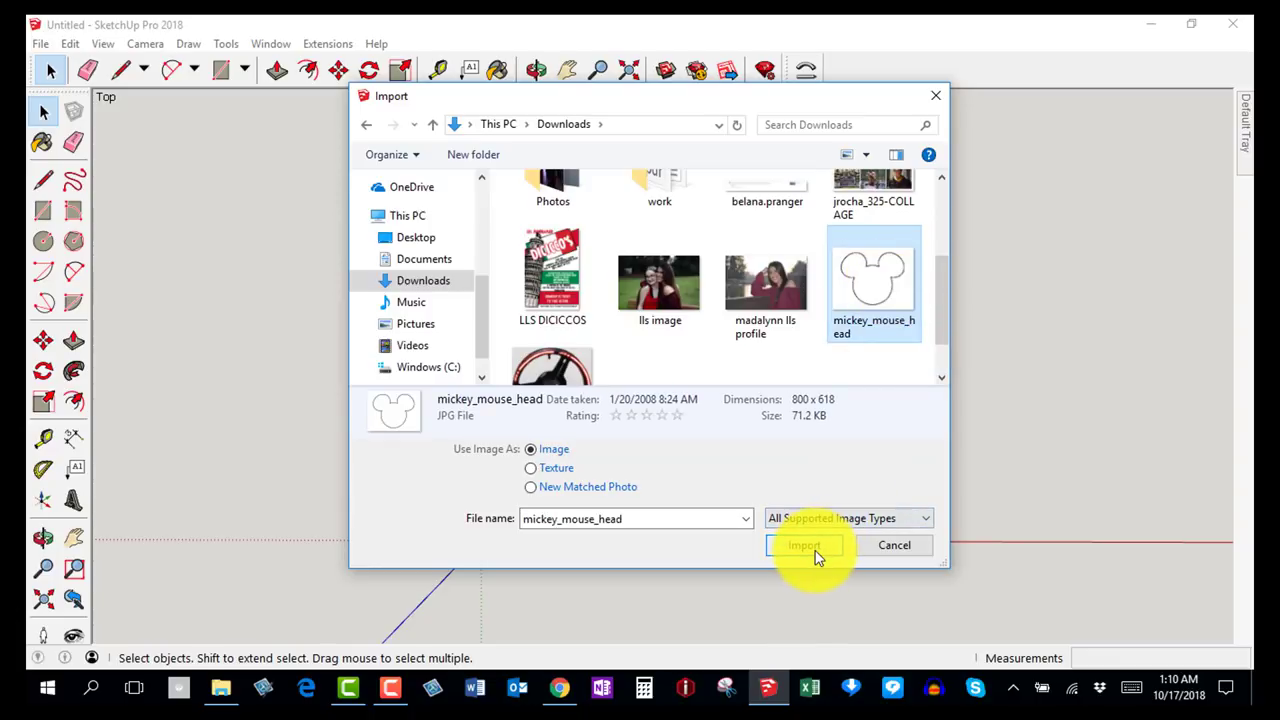
pyautogui.doubleClick(866, 288)
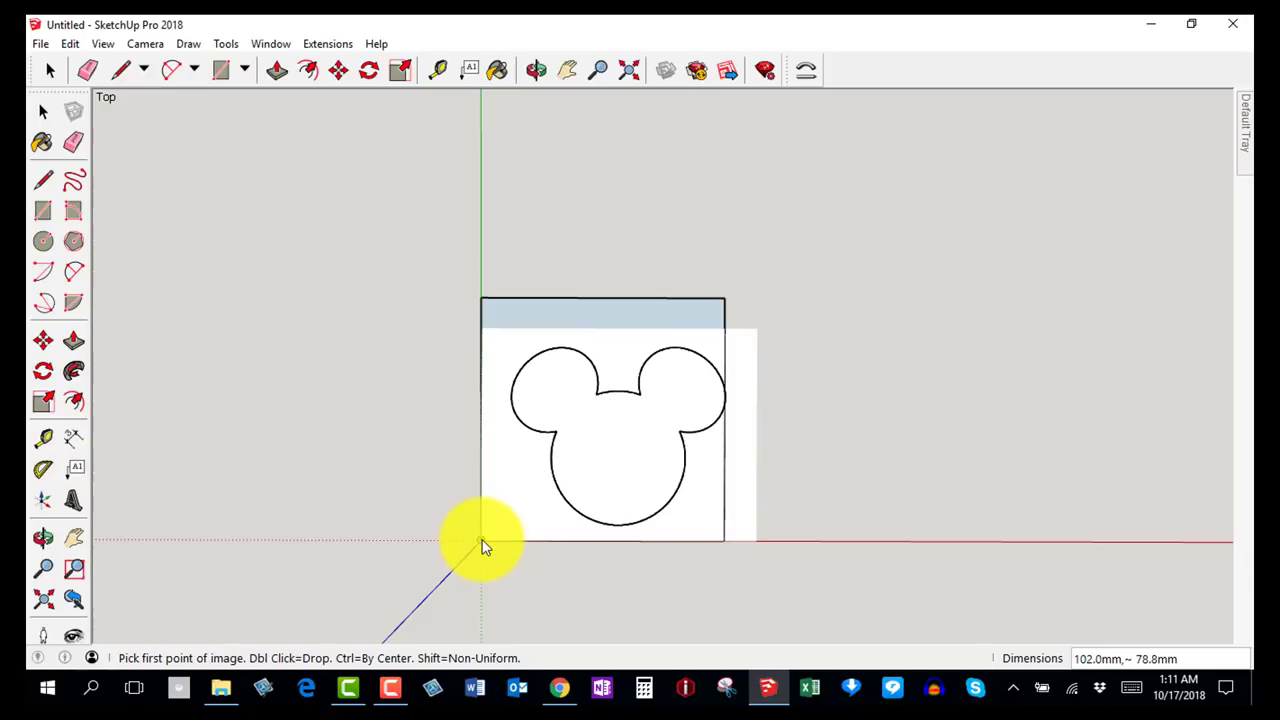
pyautogui.click(481, 543)
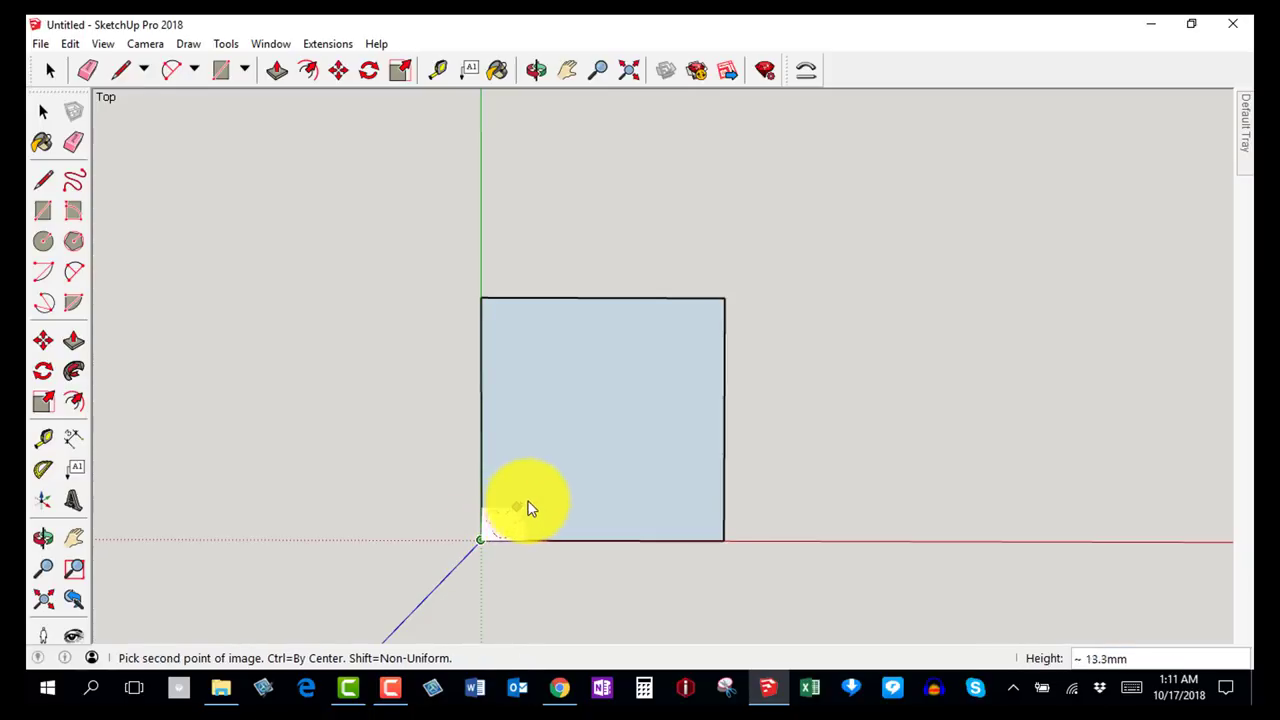
pyautogui.click(722, 405)
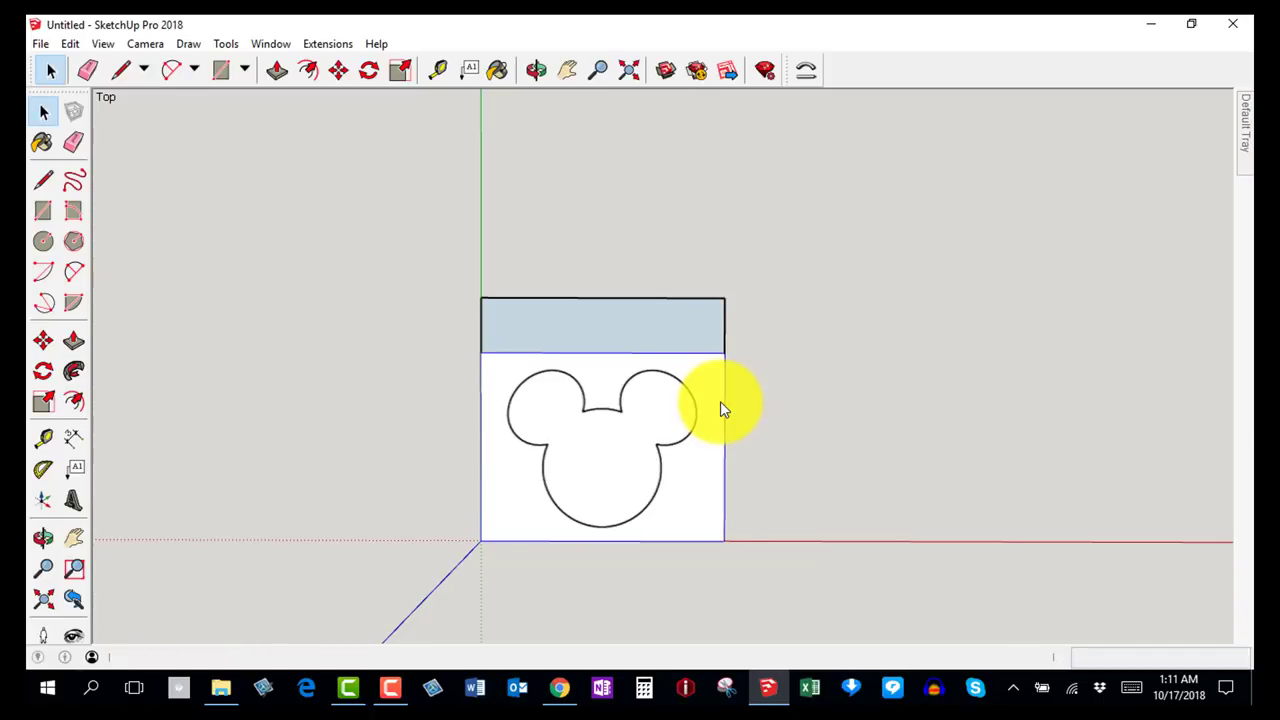
# Erase the square's face, keeping its four edges and the imported Mickey head image.
pyautogui.click(674, 334)
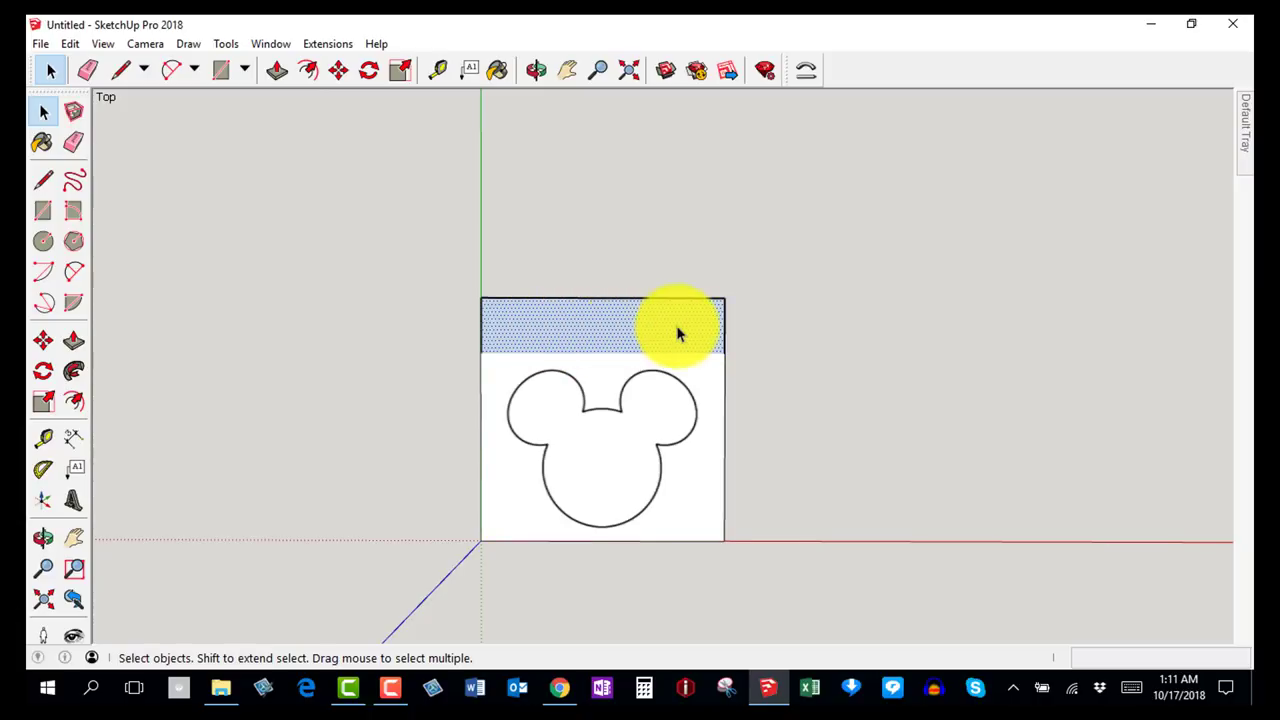
pyautogui.rightClick(608, 334)
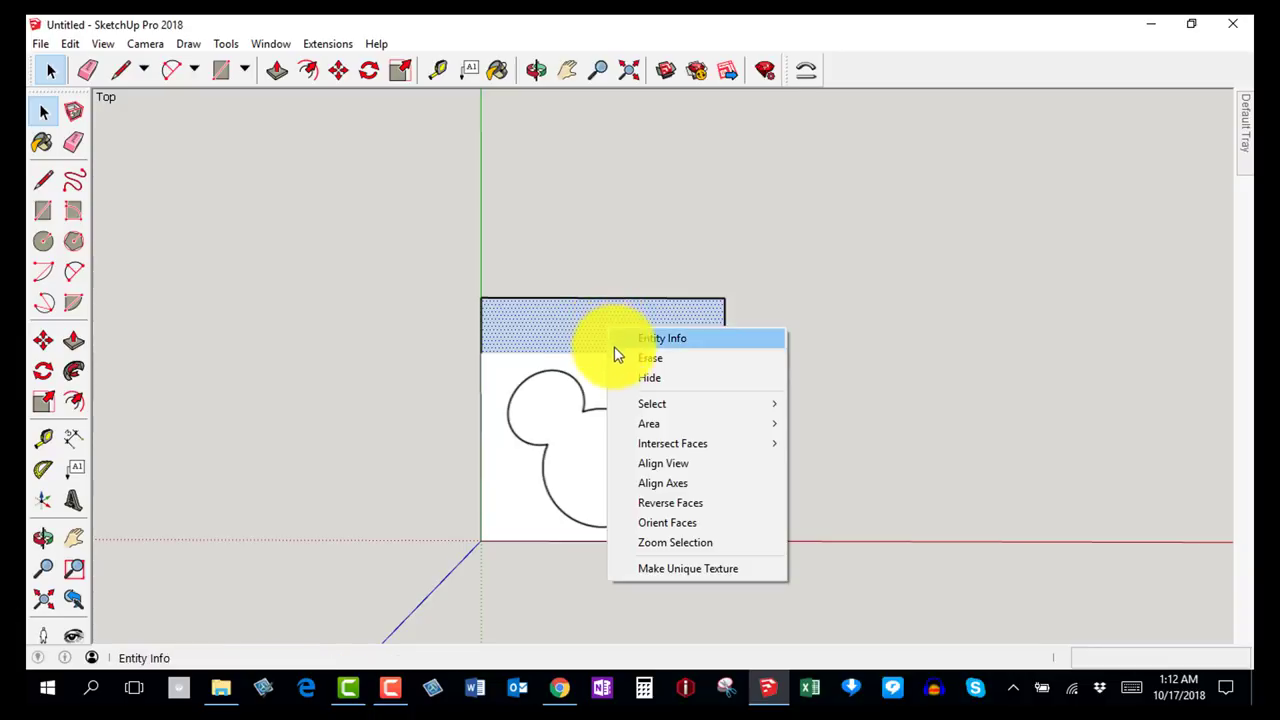
pyautogui.click(622, 359)
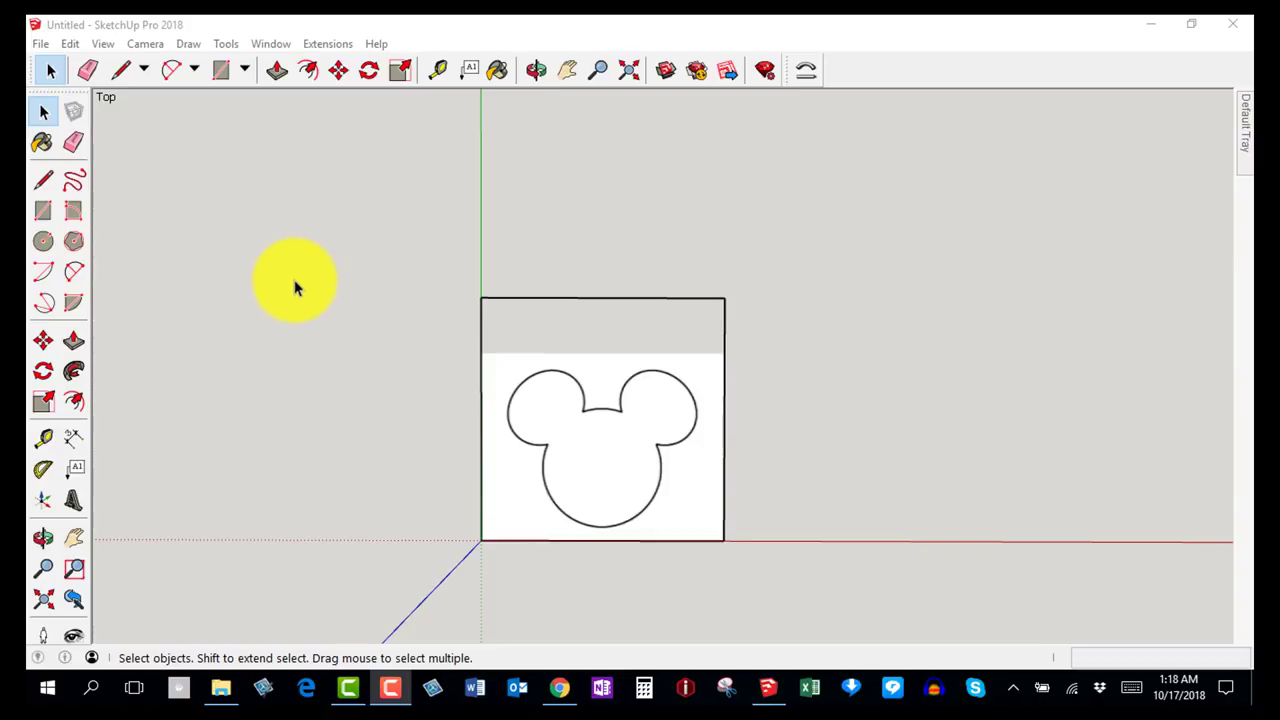
pyautogui.click(298, 288)
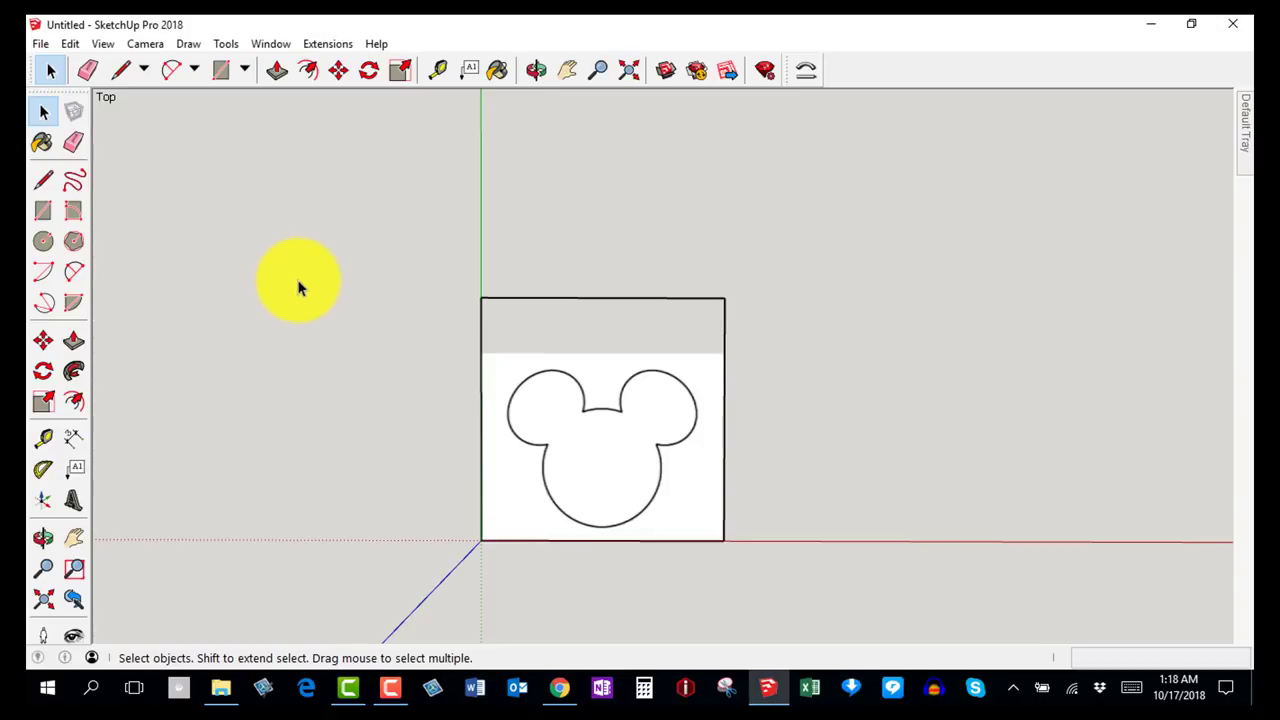
# Start the Circle tool and frame the Mickey head image closely for tracing.
pyautogui.press('c')
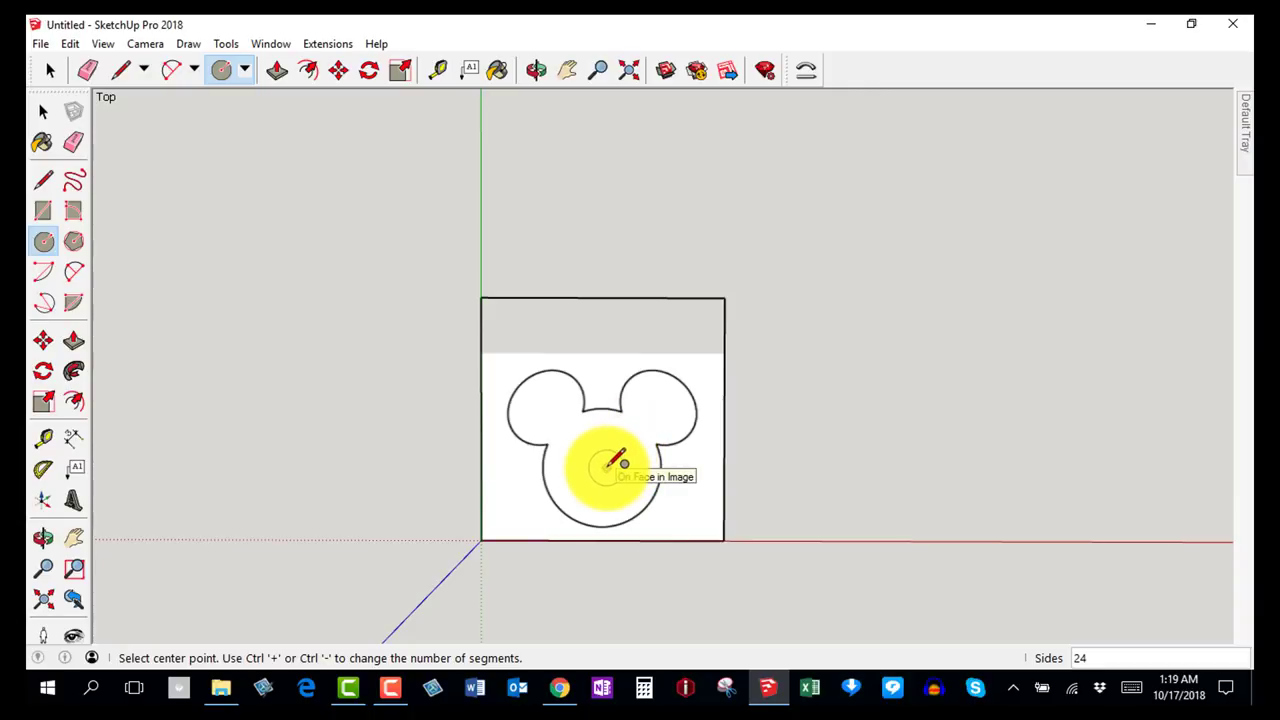
pyautogui.scroll(5, 612, 462)
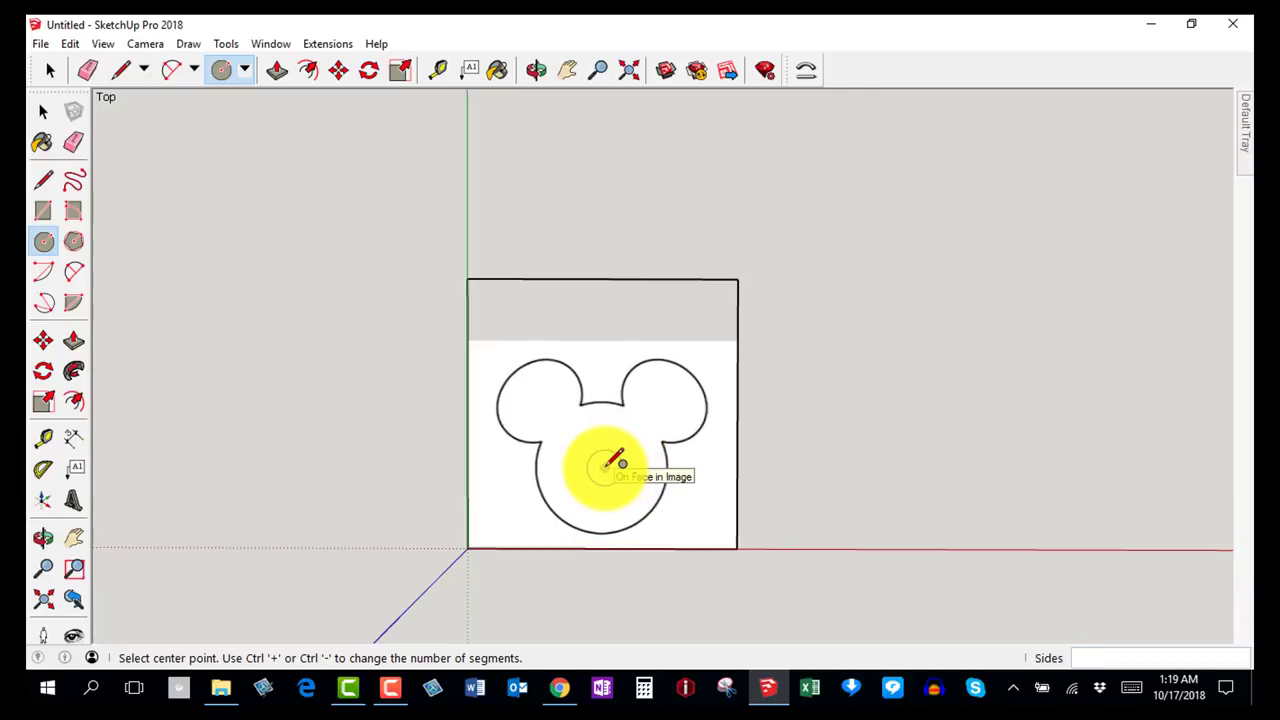
pyautogui.scroll(3, 612, 462)
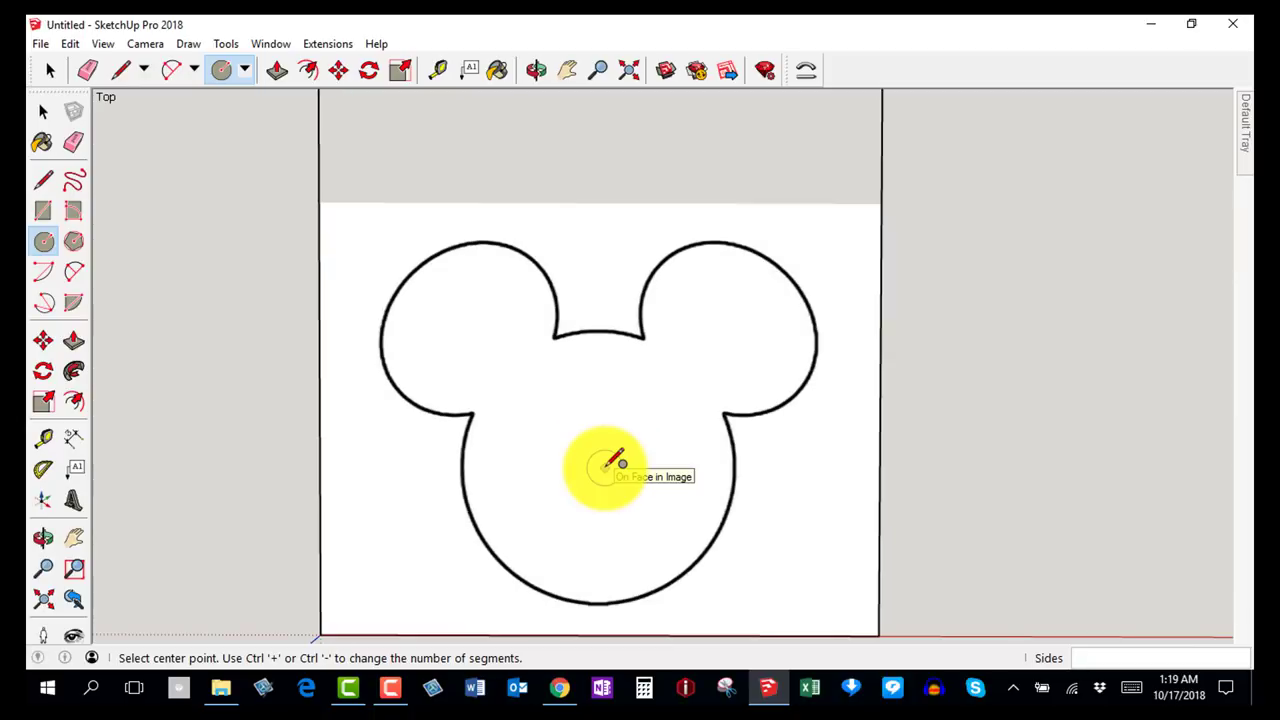
pyautogui.scroll(1, 612, 462)
pyautogui.scroll(-2, 612, 462)
pyautogui.scroll(2, 612, 462)
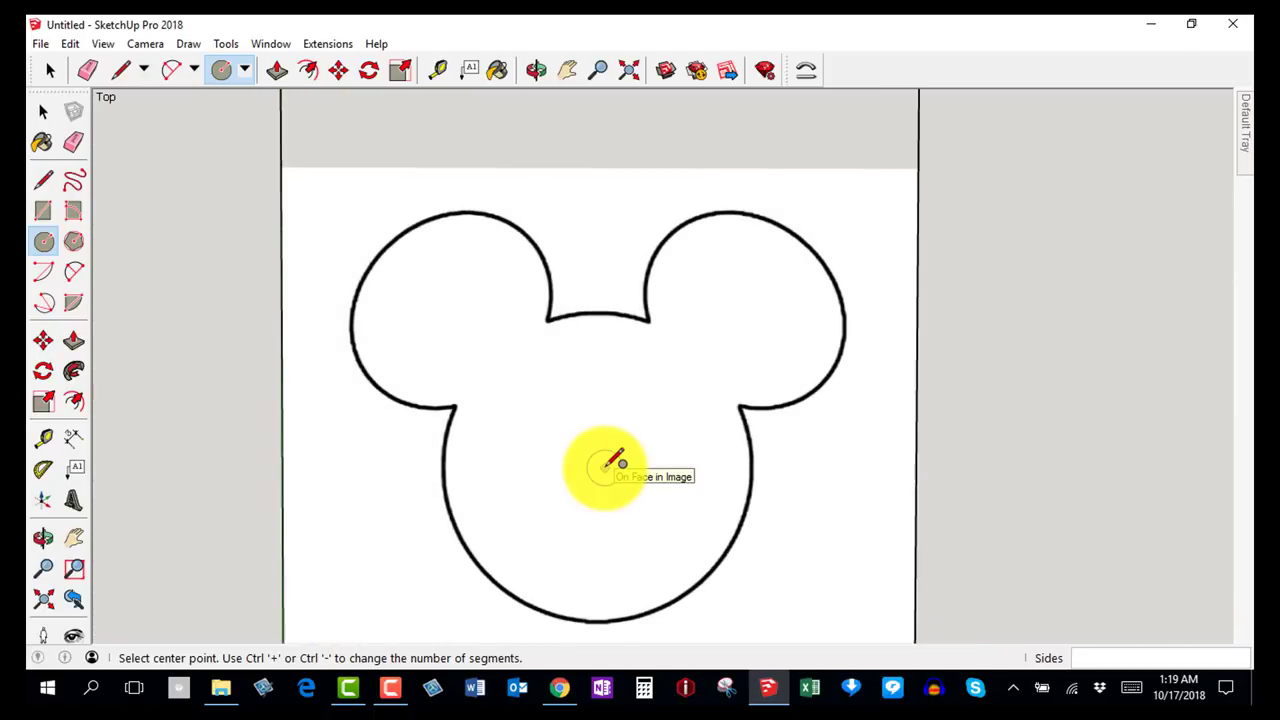
pyautogui.scroll(-1, 612, 462)
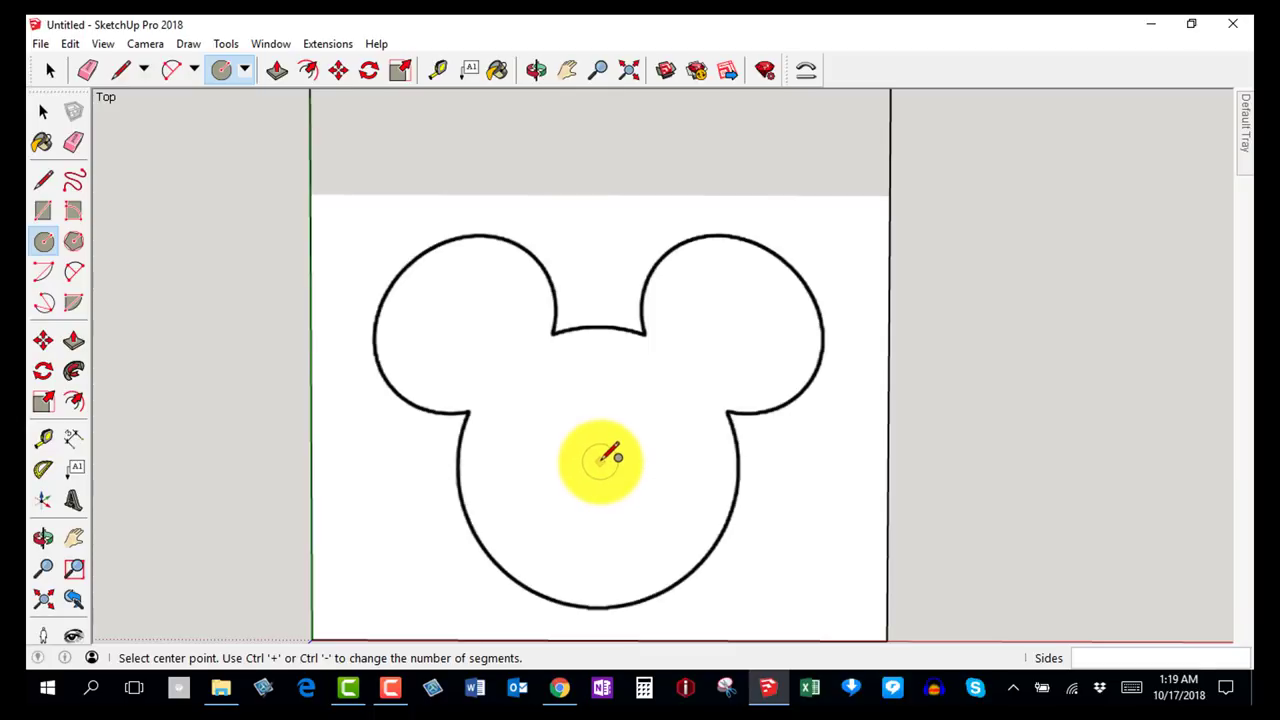
# Draw a trial circle of about 29.8 mm radius from an off-centre point in the head, and undo it.
pyautogui.click(557, 428)
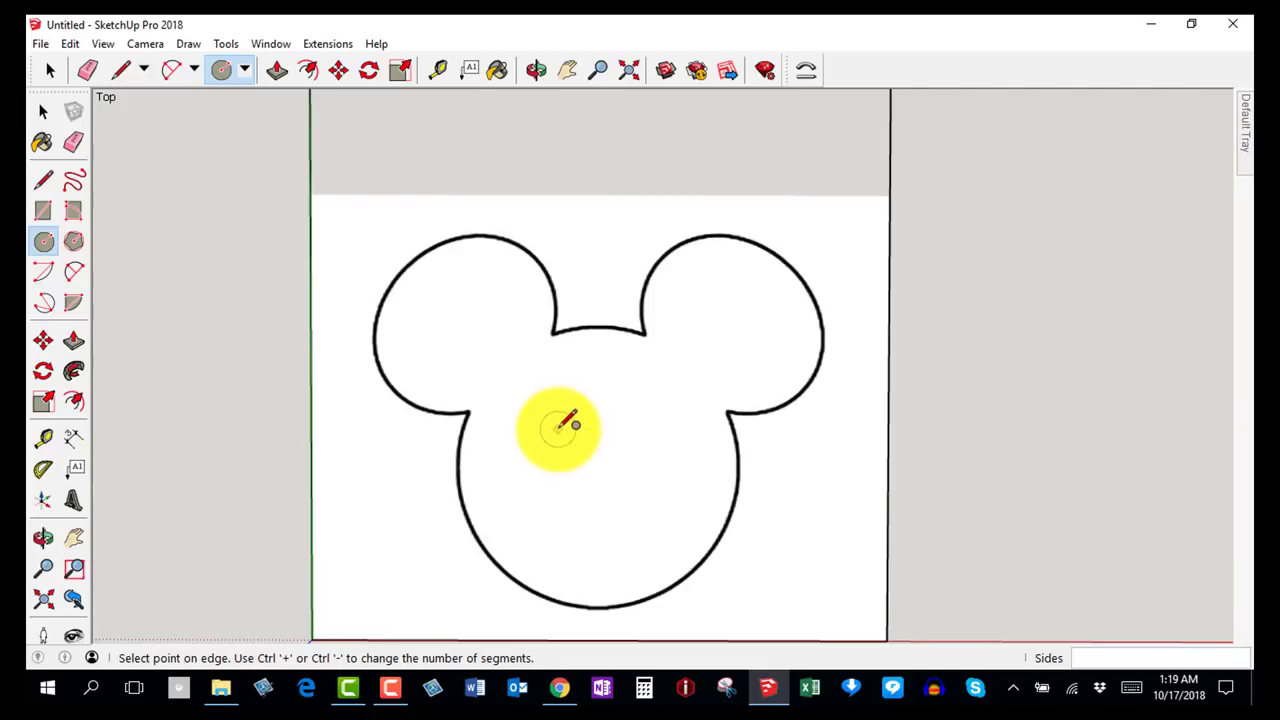
pyautogui.click(761, 461)
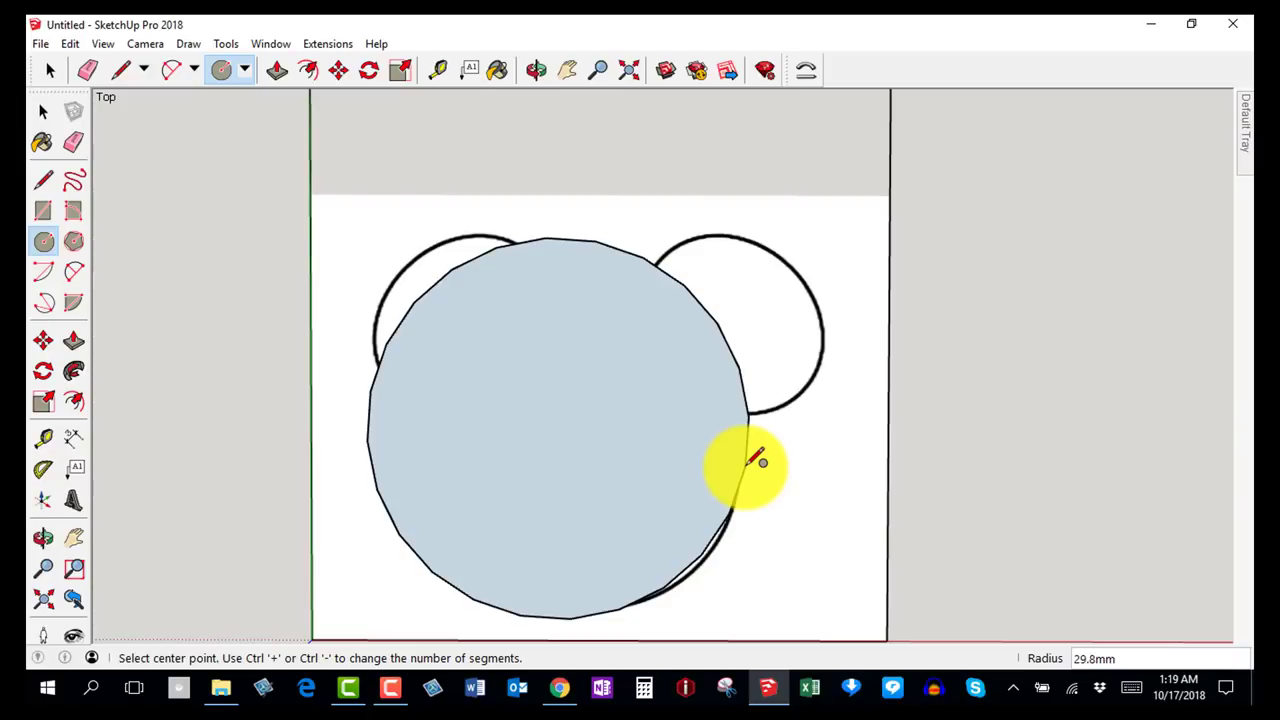
pyautogui.hotkey('ctrl', 'z')
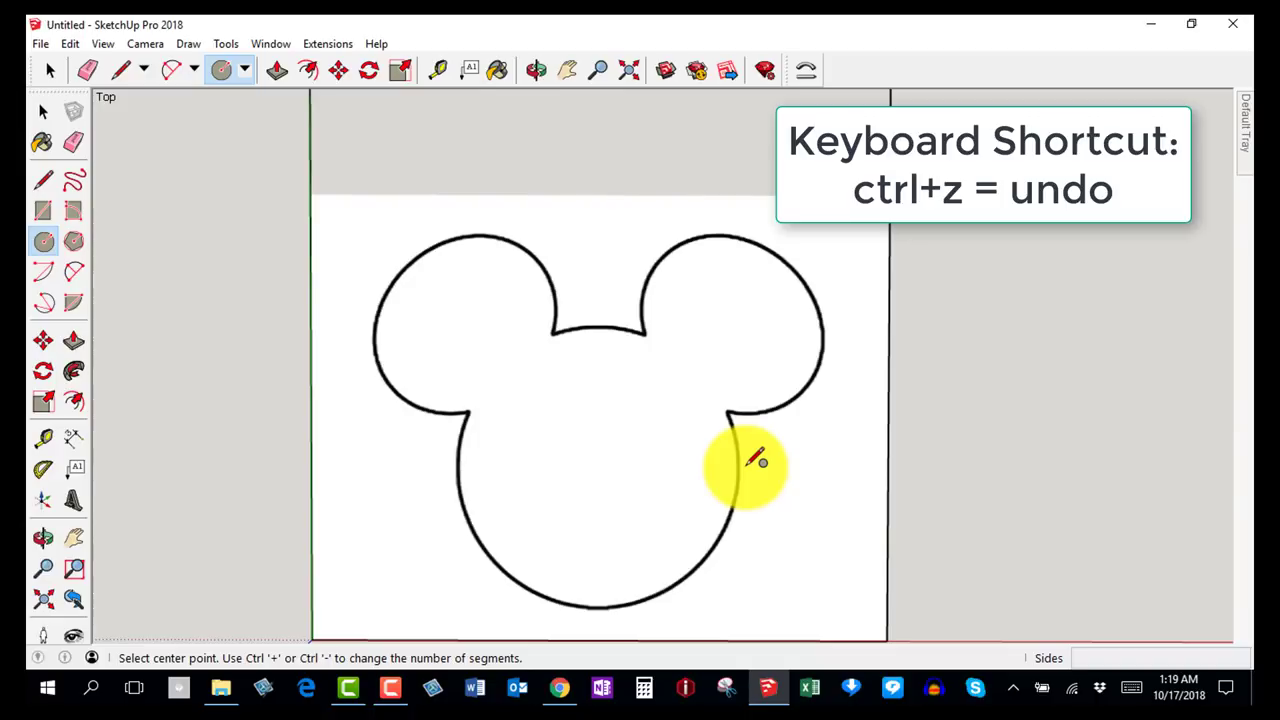
# Draw a circle of about 22.1 mm radius from the centre of the face, matching the large face outline.
pyautogui.click(597, 471)
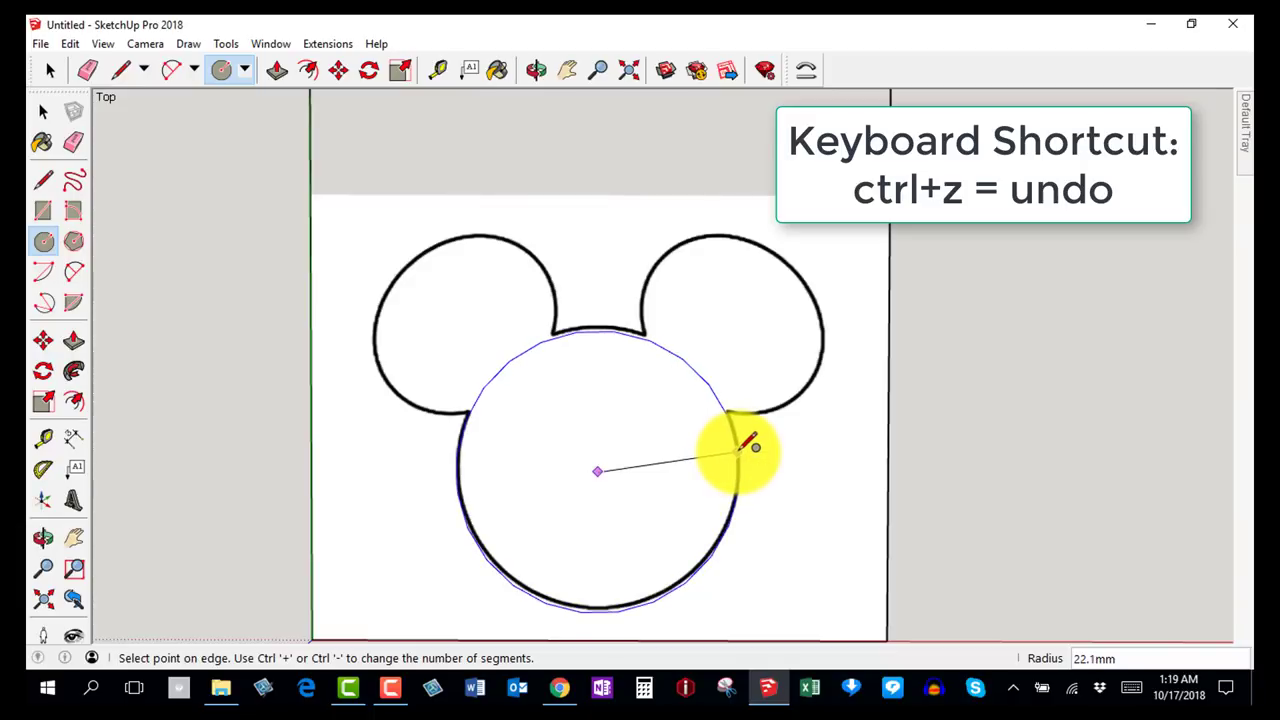
pyautogui.click(740, 452)
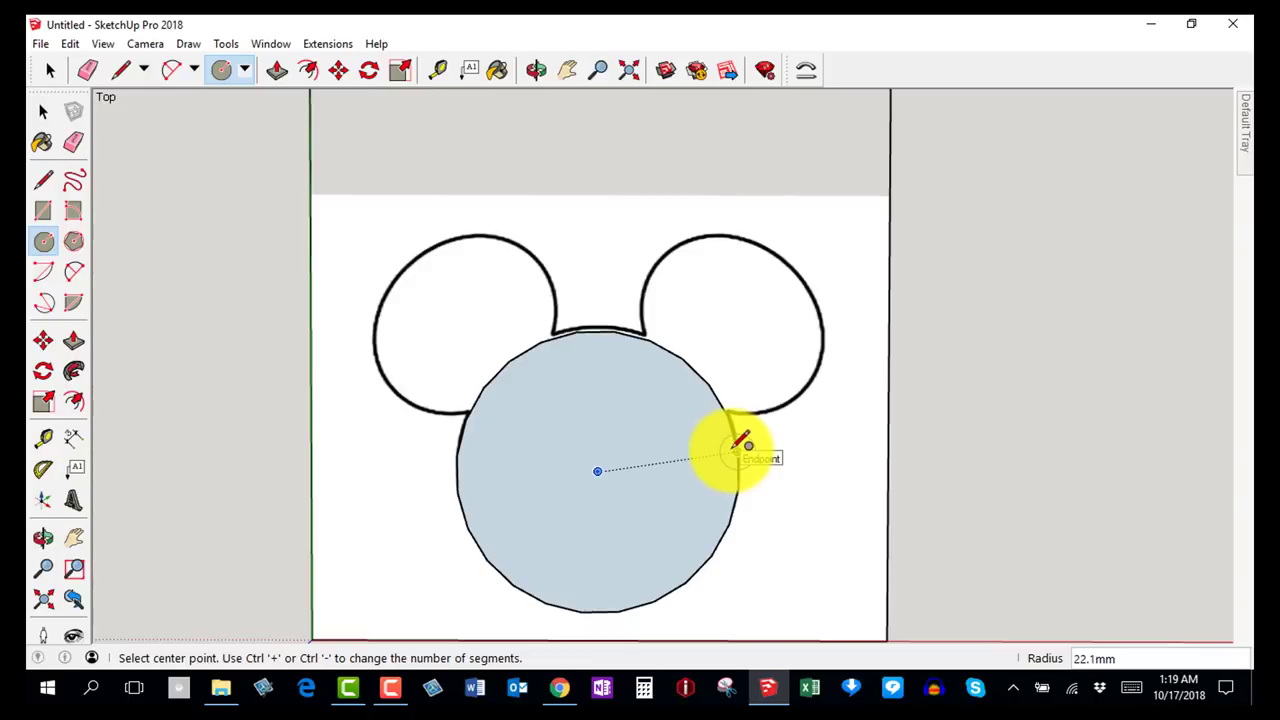
pyautogui.click(738, 315)
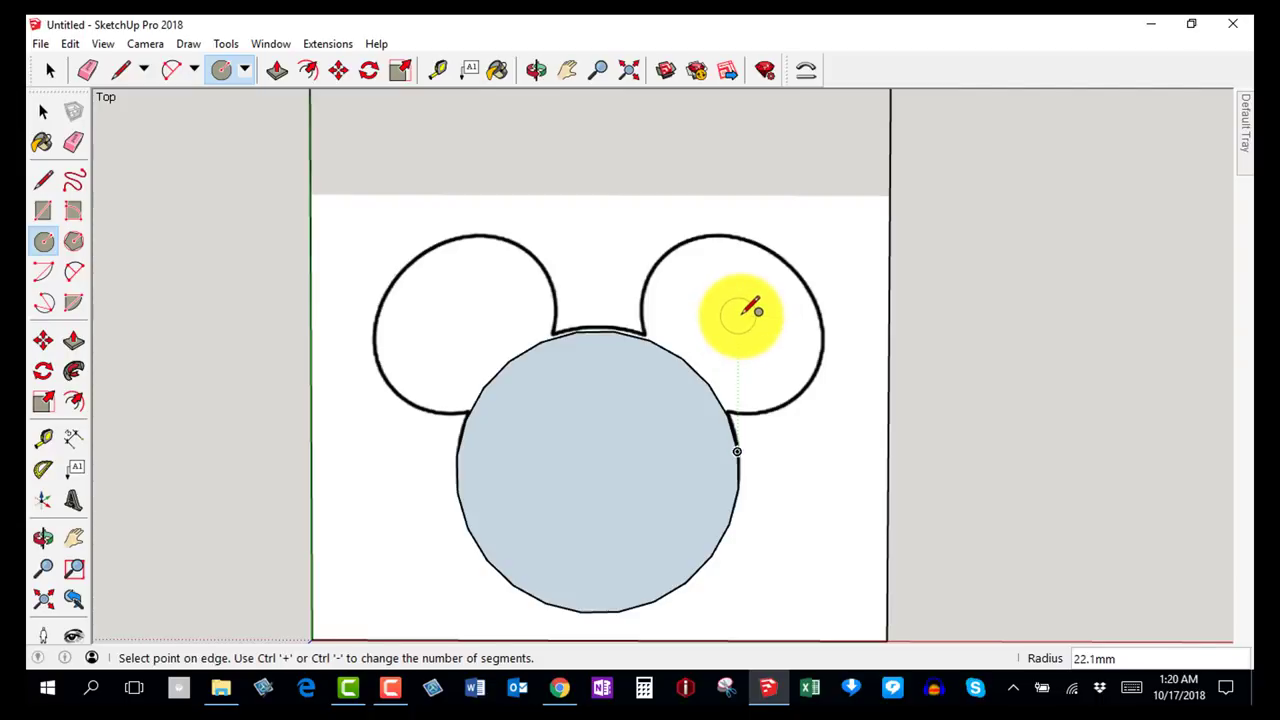
pyautogui.click(834, 304)
pyautogui.hotkey('ctrl', 'z')
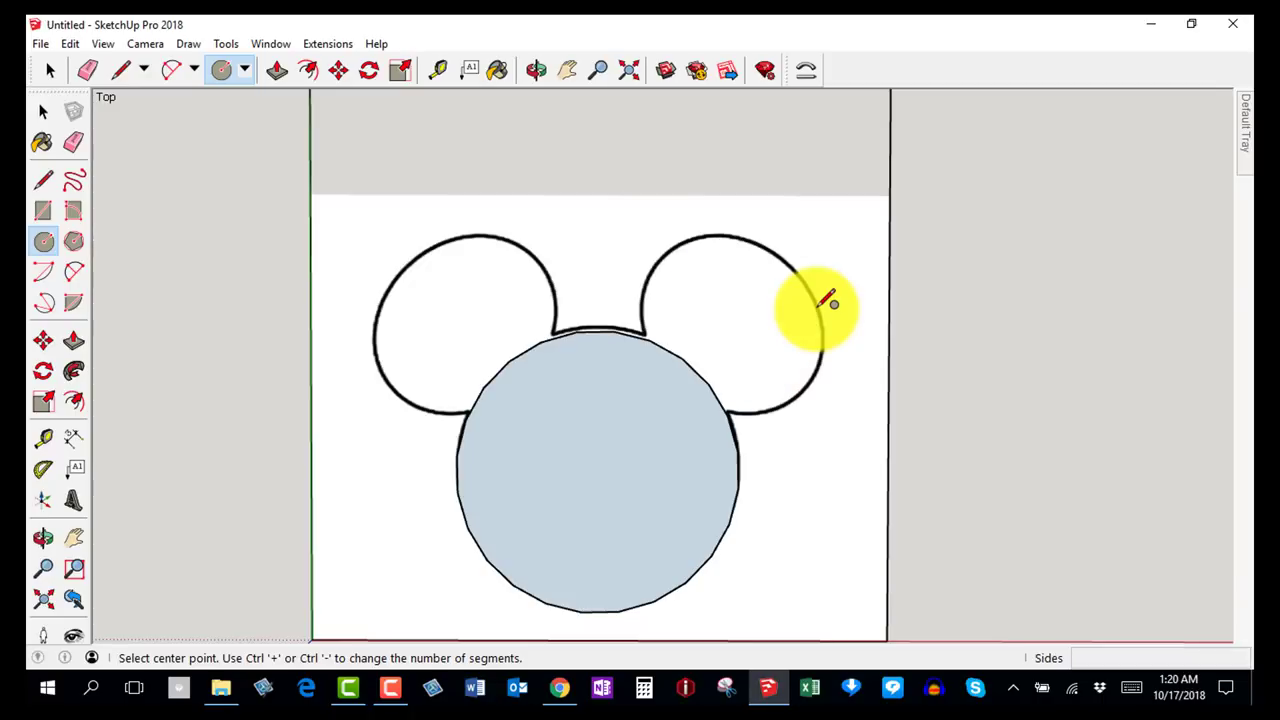
# Draw a circle of about 15.5 mm radius over the right ear of the image, overlapping the face circle.
pyautogui.click(737, 323)
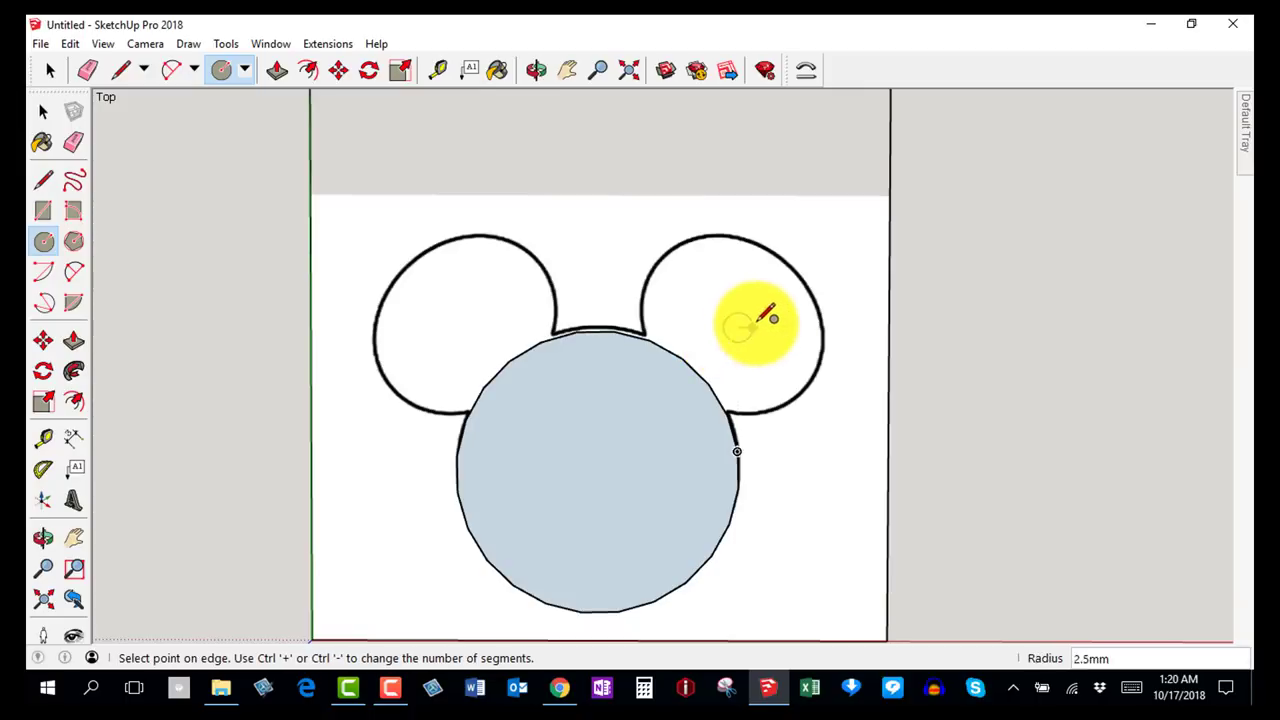
pyautogui.click(838, 309)
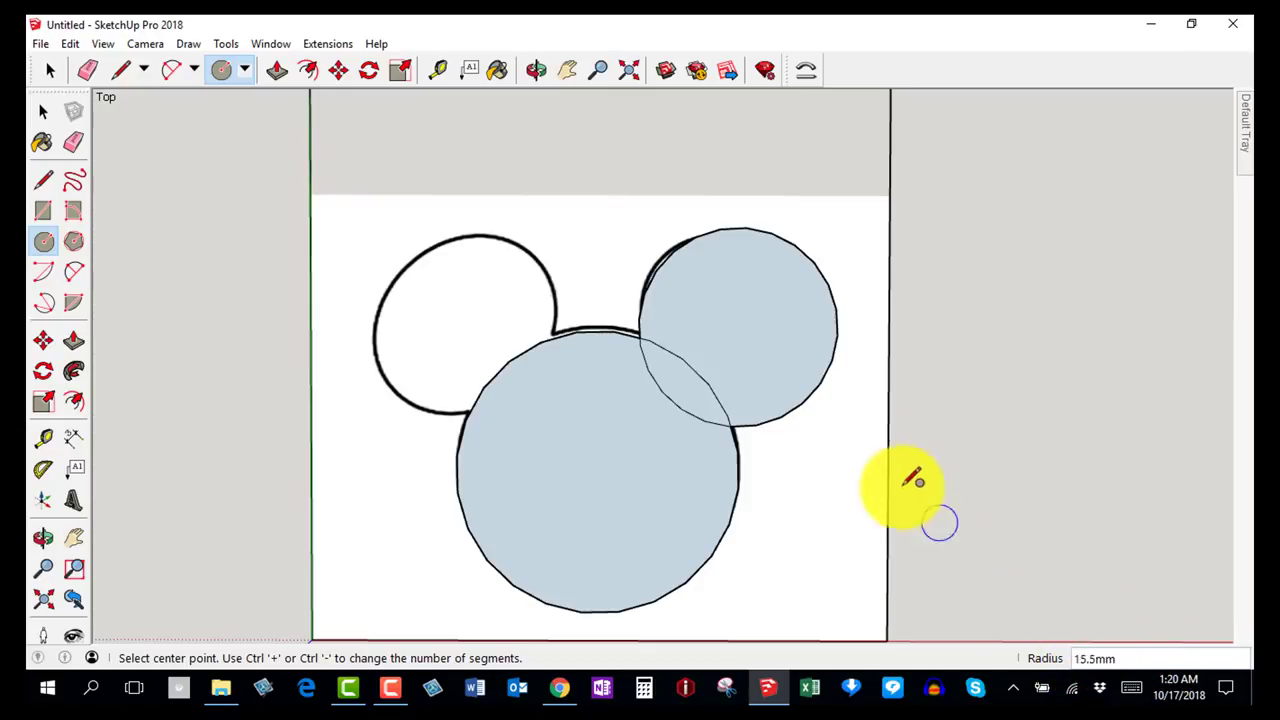
# Draw a circle of 15.5 mm radius over the left ear, with its centre level with the right ear's centre.
pyautogui.click(738, 324)
pyautogui.press('Escape')
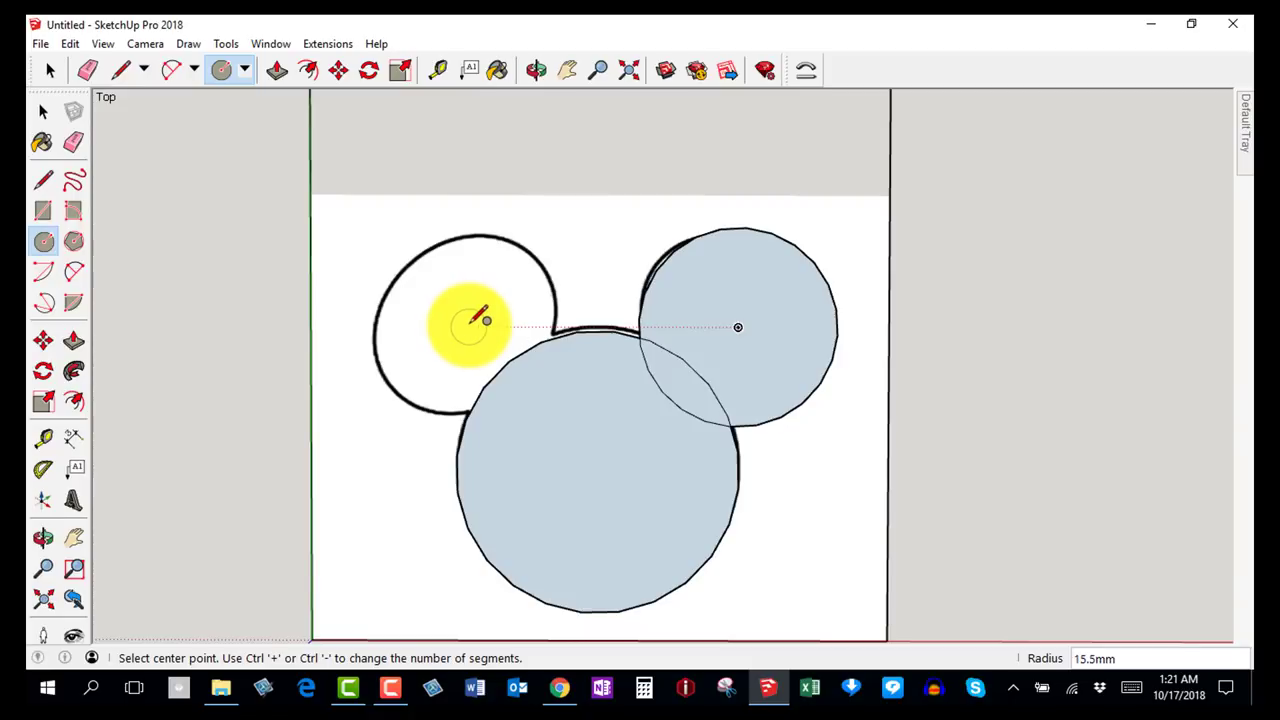
pyautogui.click(471, 326)
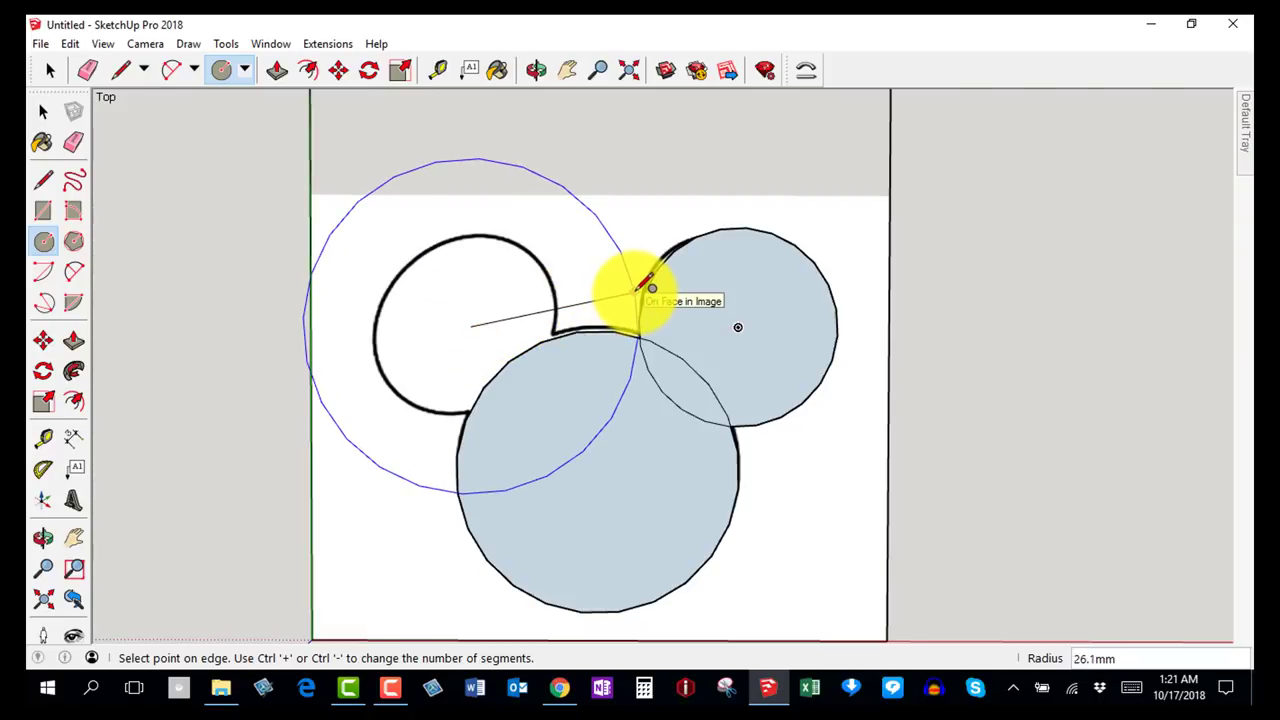
pyautogui.click(806, 286)
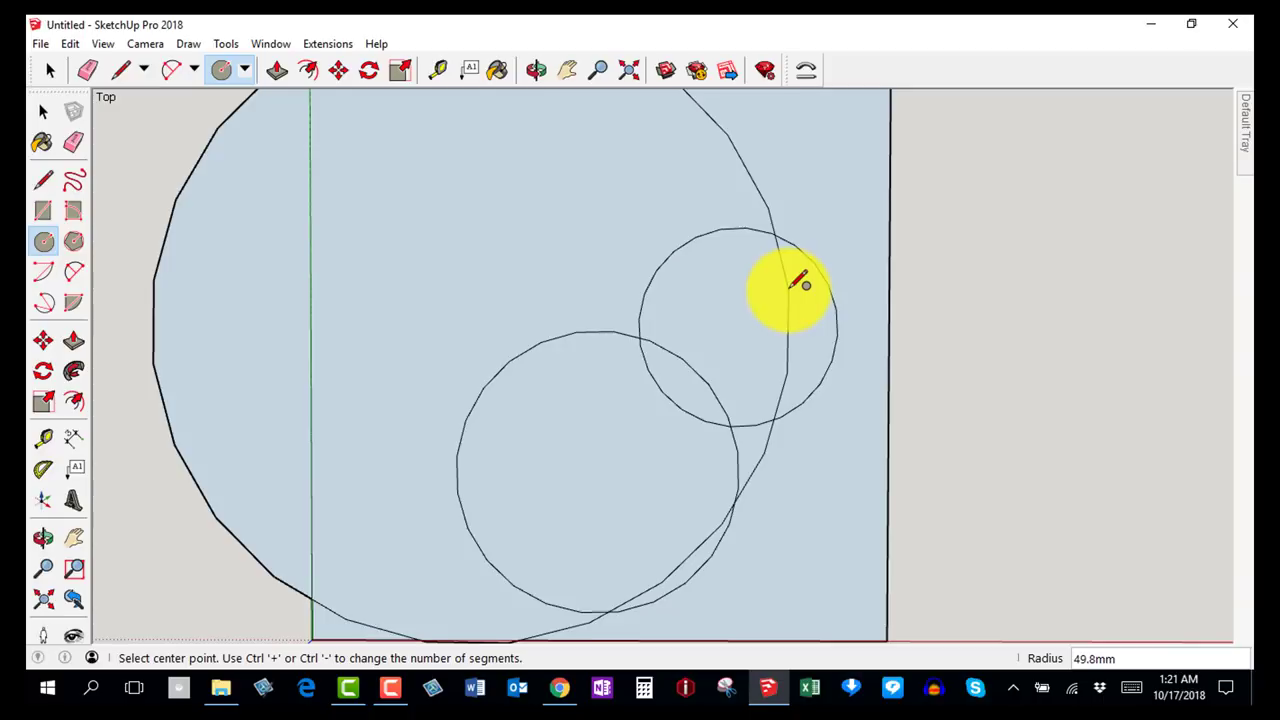
pyautogui.write('15.5')
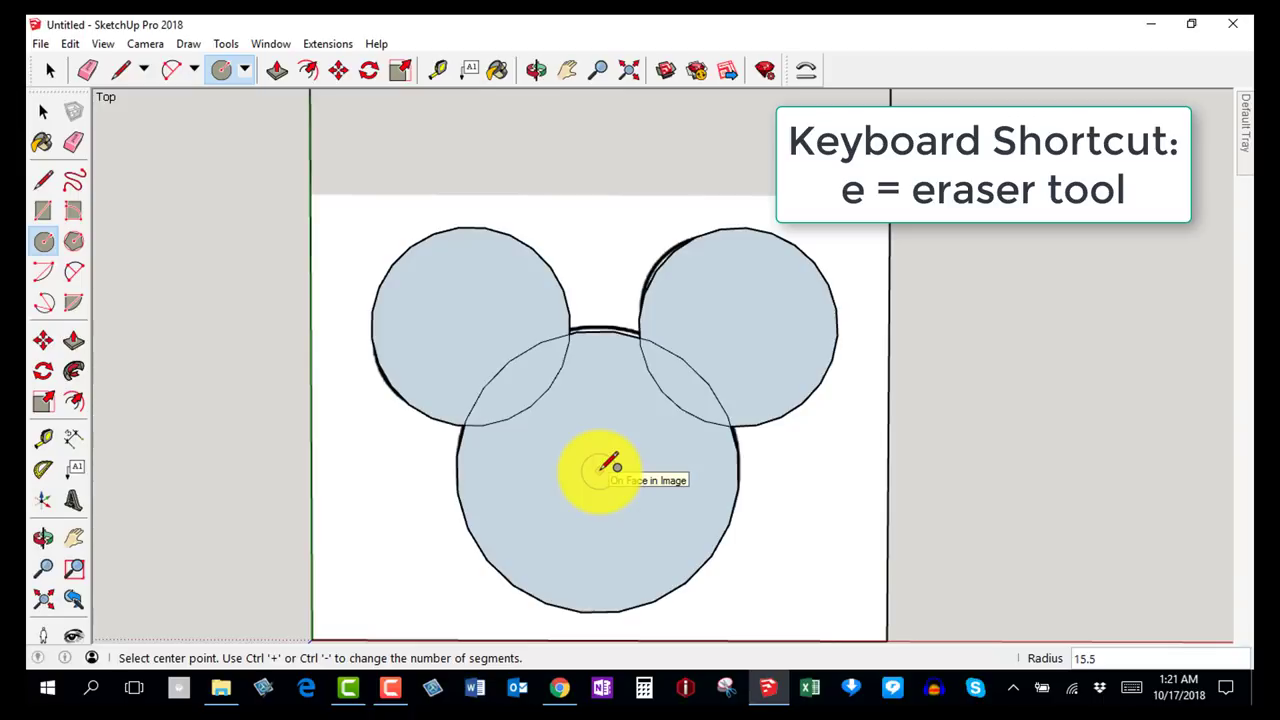
# Erase the overlapping arcs between the face and both ears to merge the three circles into one head face.
pyautogui.press('e')
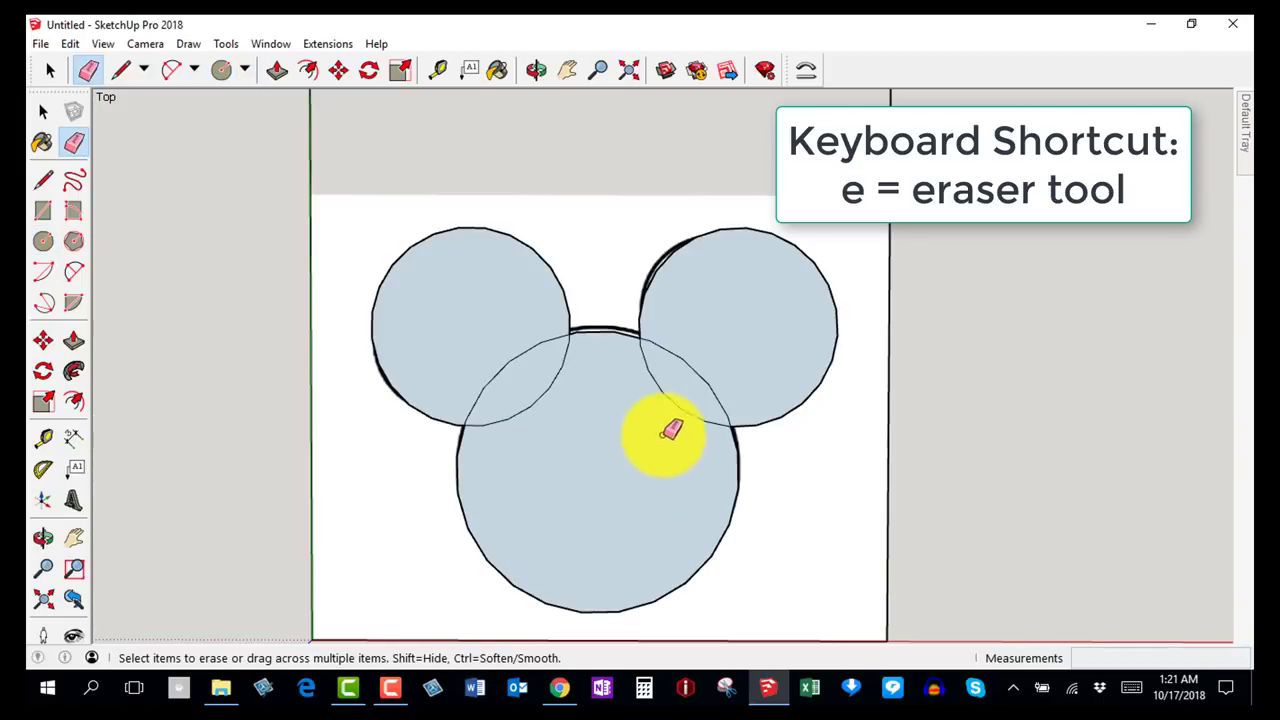
pyautogui.moveTo(705, 367)
pyautogui.mouseDown()
pyautogui.moveTo(680, 391)
pyautogui.moveTo(709, 355)
pyautogui.moveTo(677, 363)
pyautogui.mouseUp()
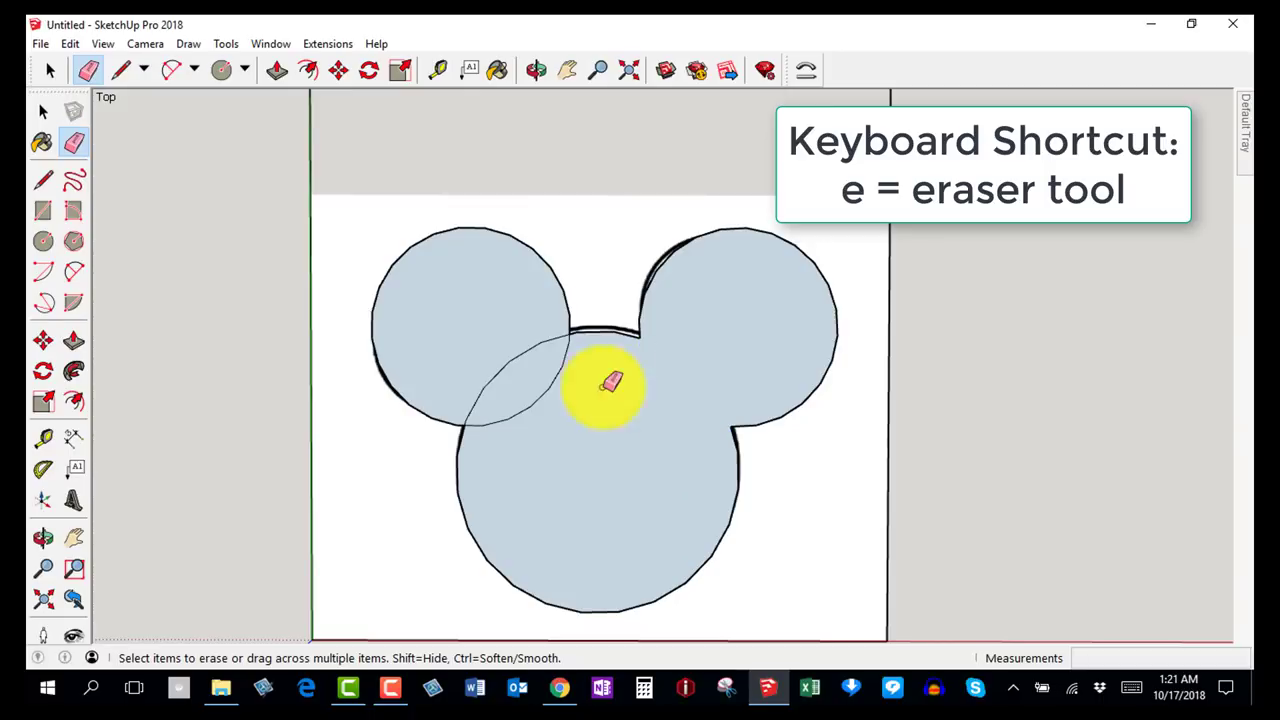
pyautogui.moveTo(563, 391)
pyautogui.mouseDown()
pyautogui.moveTo(523, 380)
pyautogui.moveTo(500, 349)
pyautogui.mouseUp()
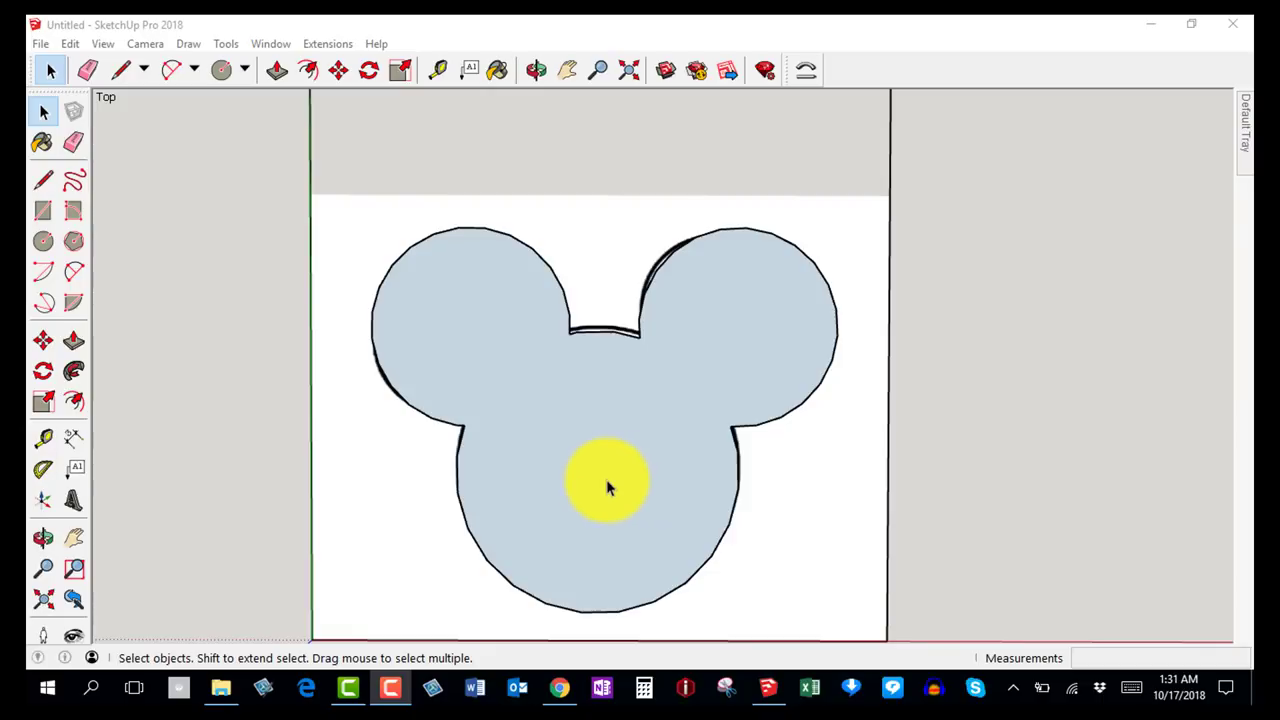
# Try offsetting the merged head outline inward by about 3.8 mm, and undo the offset.
pyautogui.click(607, 487)
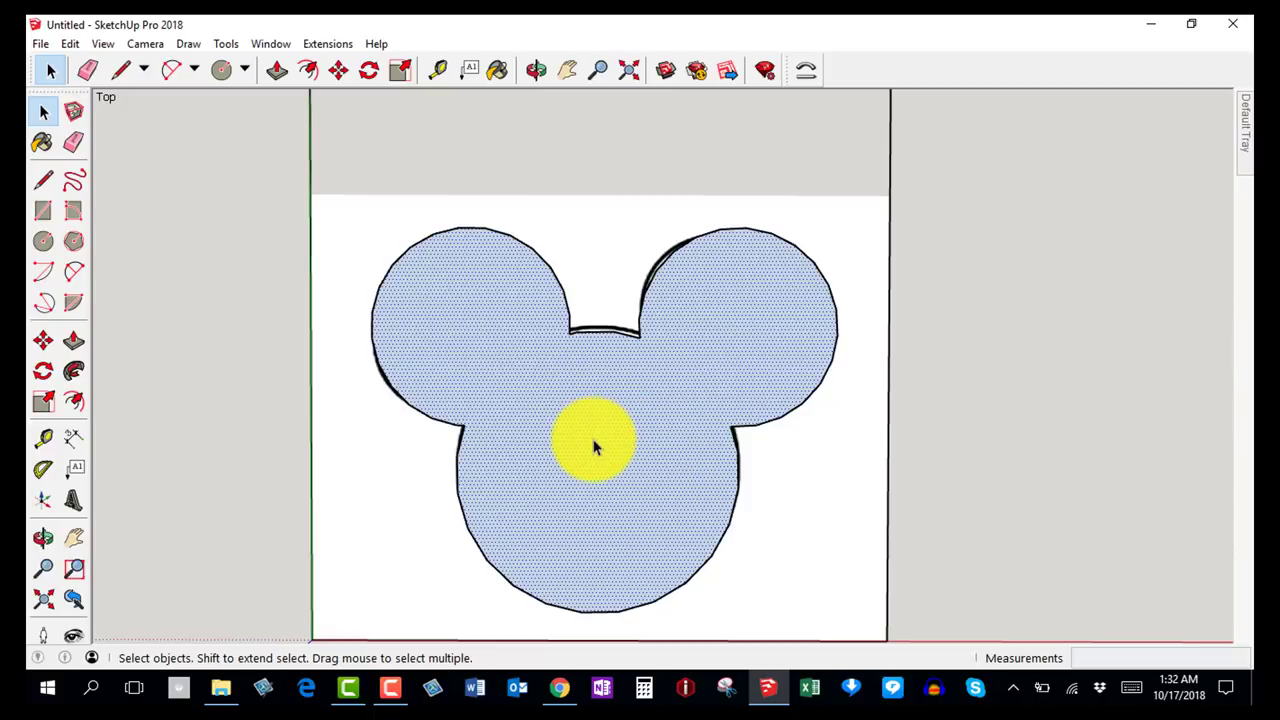
pyautogui.press('f')
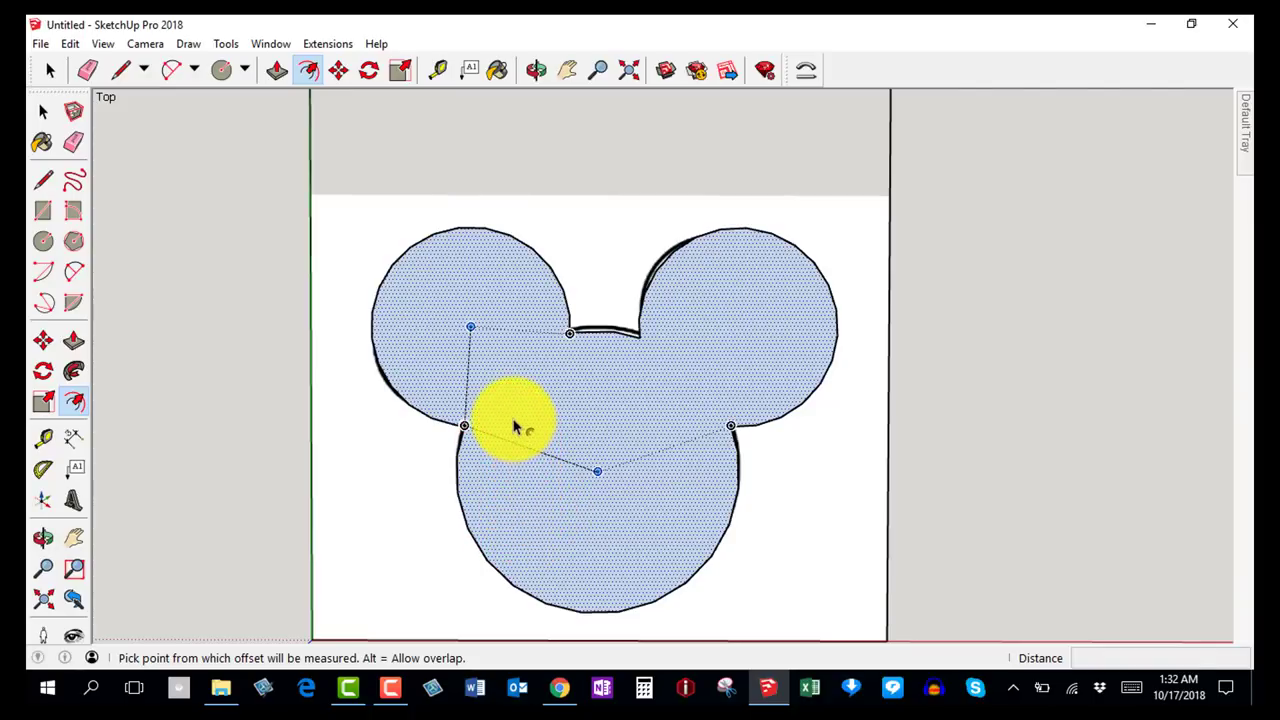
pyautogui.click(516, 545)
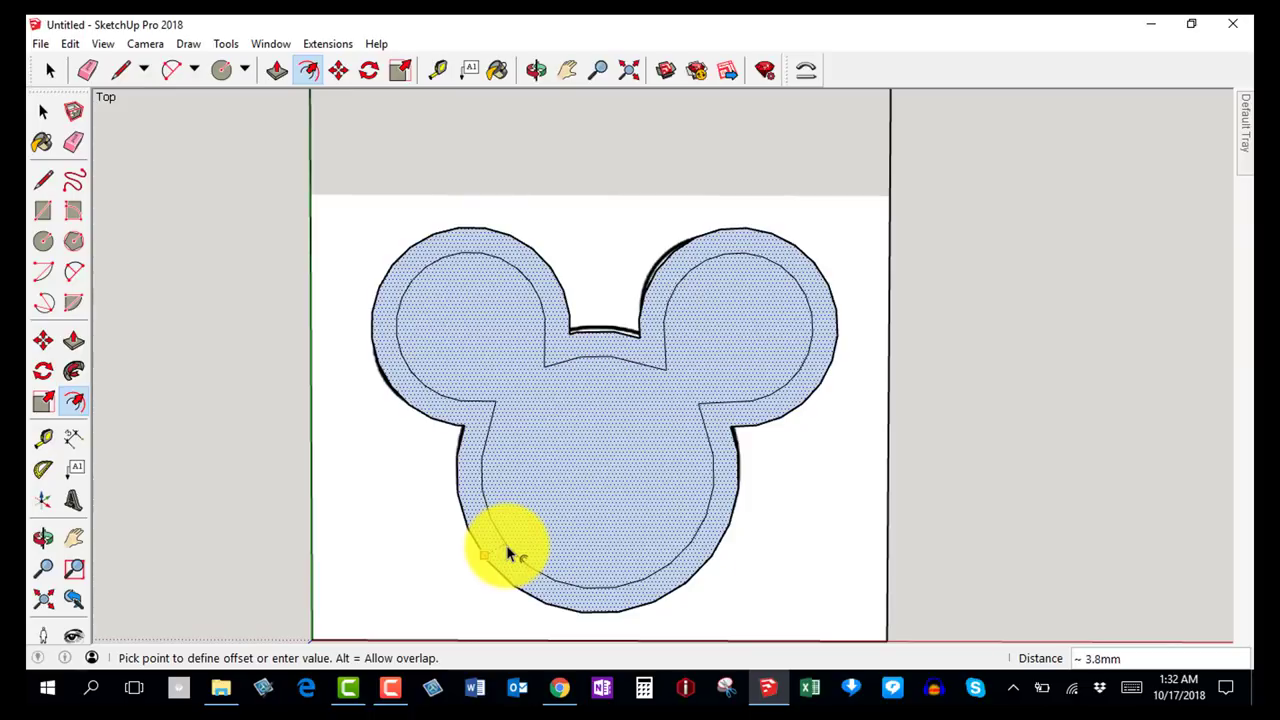
pyautogui.click(507, 553)
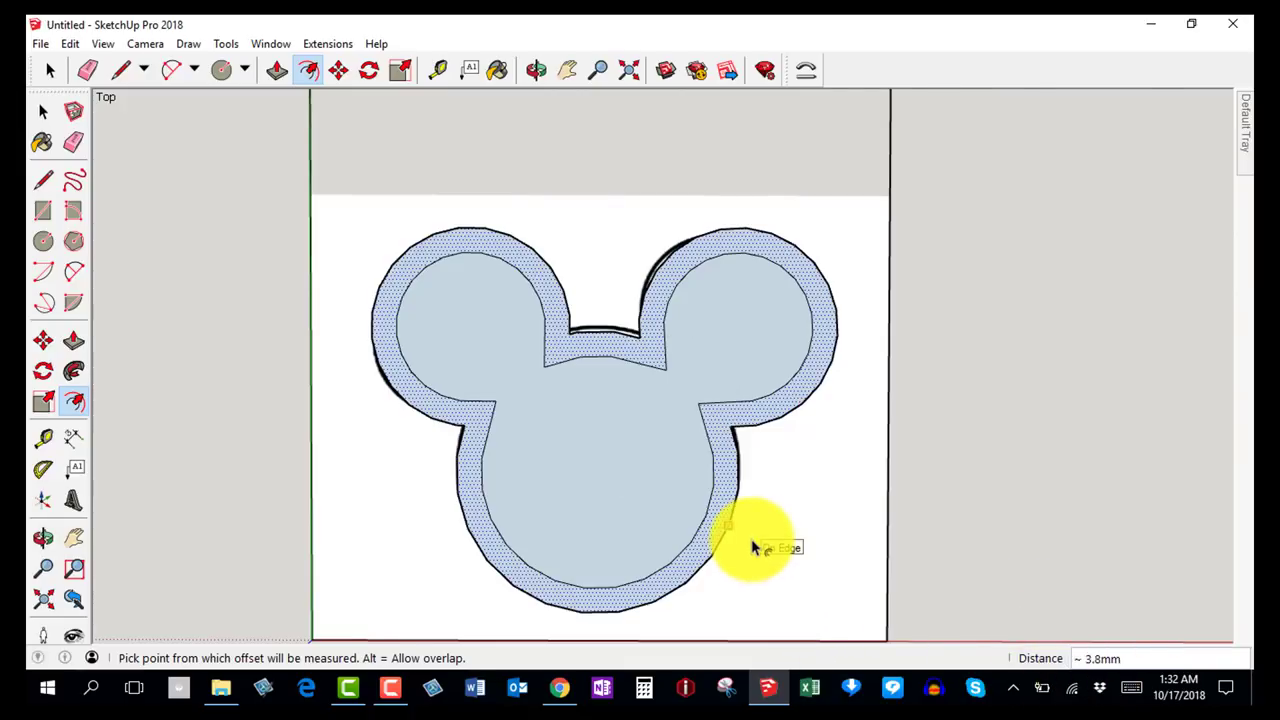
pyautogui.press('space')
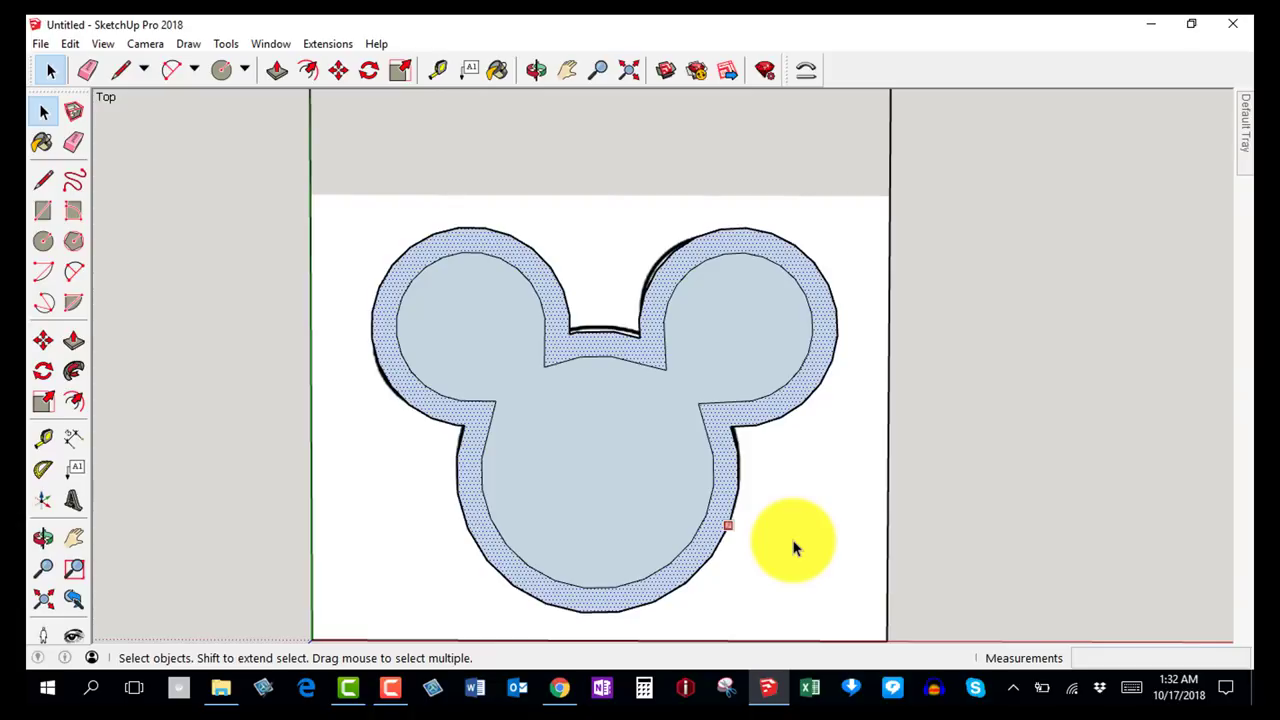
pyautogui.hotkey('ctrl', 'z')
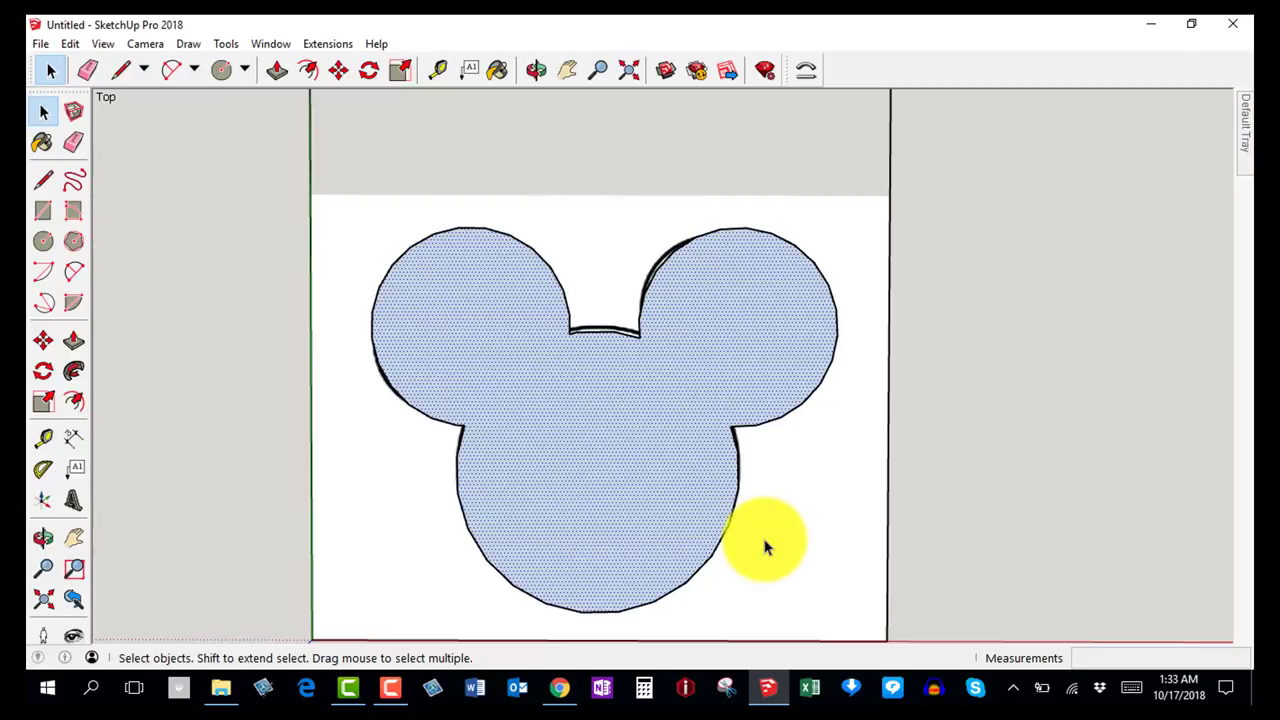
# Offset the merged Mickey head outline inward by 4.0 mm to form the cutter wall's profile.
pyautogui.click(829, 530)
pyautogui.click(615, 488)
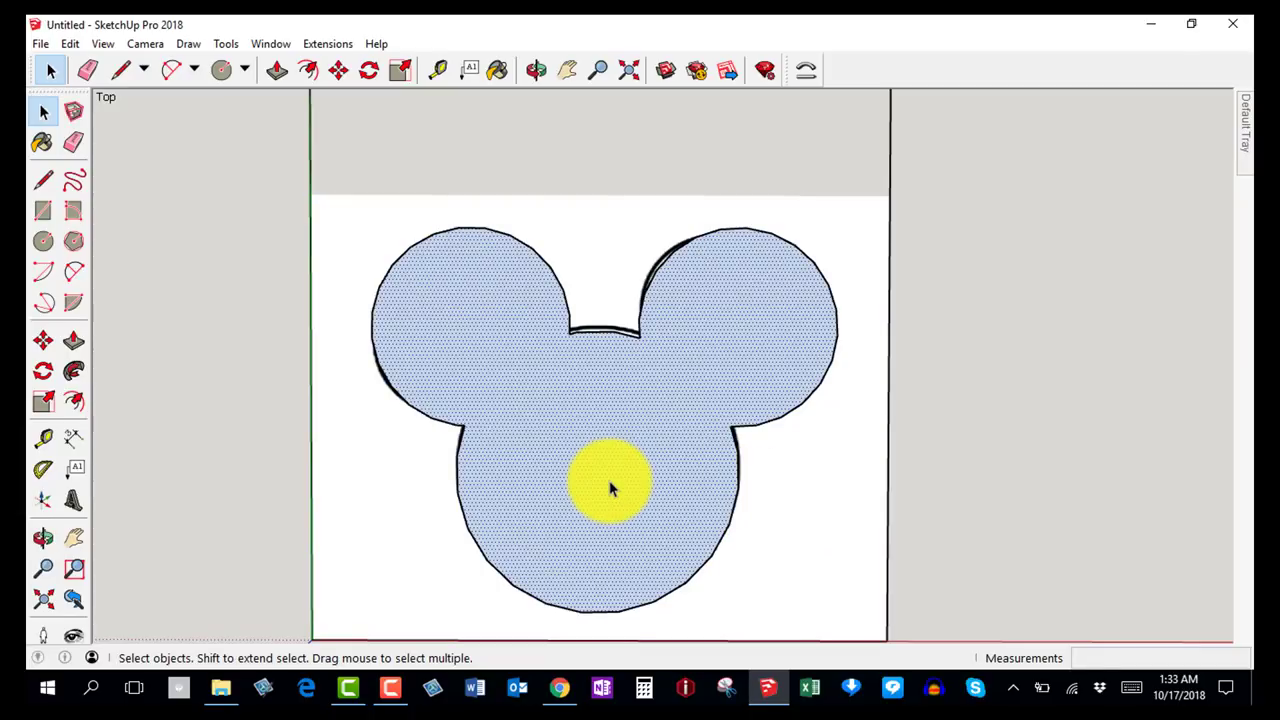
pyautogui.press('f')
pyautogui.click(612, 489)
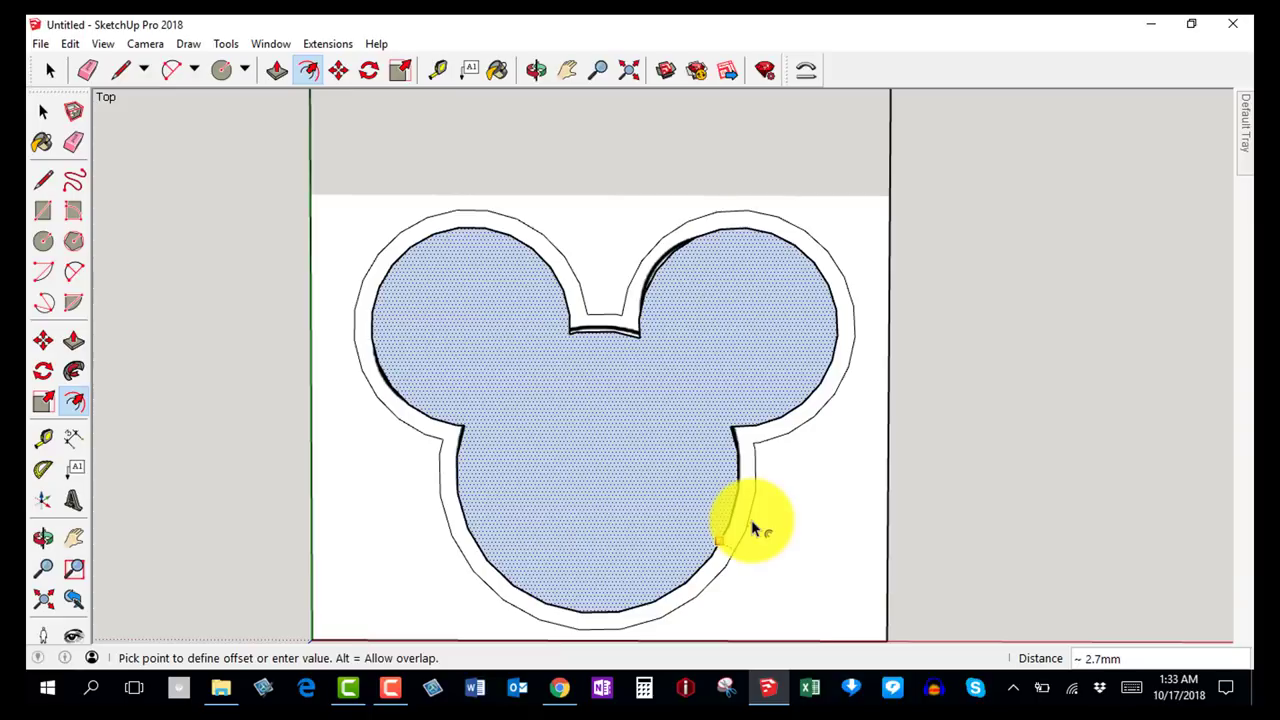
pyautogui.write('2.5')
pyautogui.press('Return')
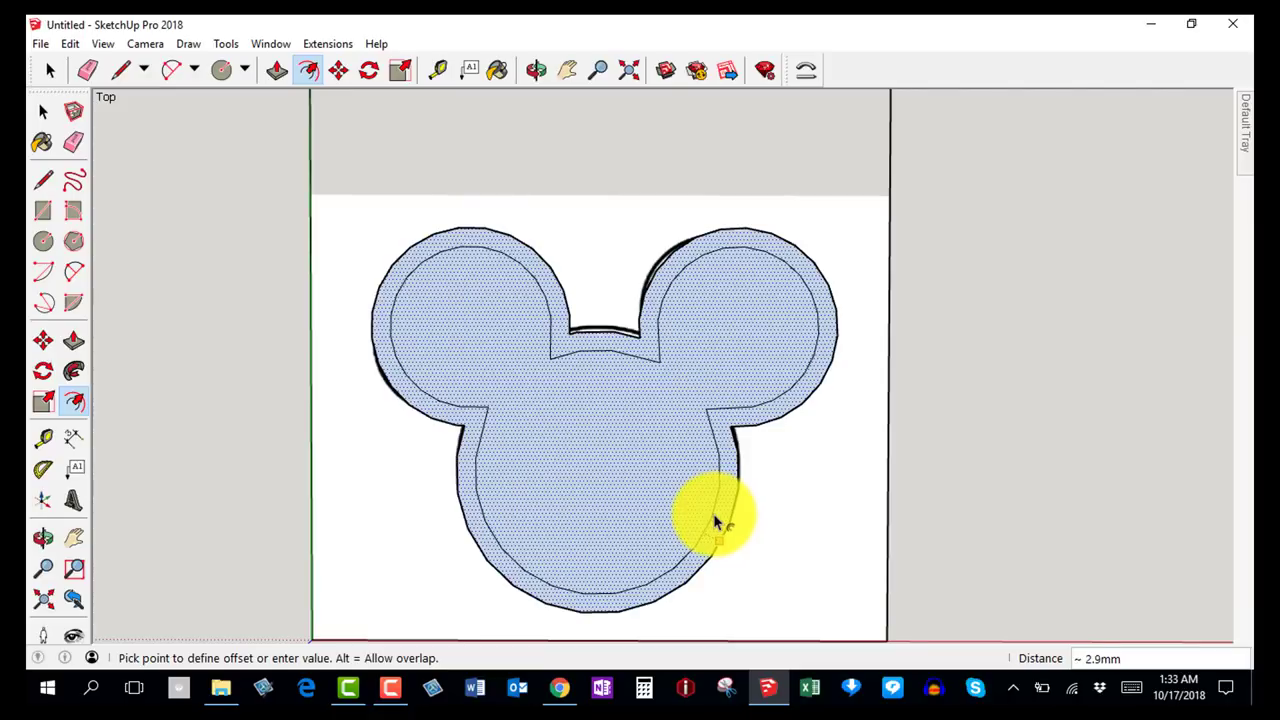
pyautogui.click(714, 521)
pyautogui.write('4.0')
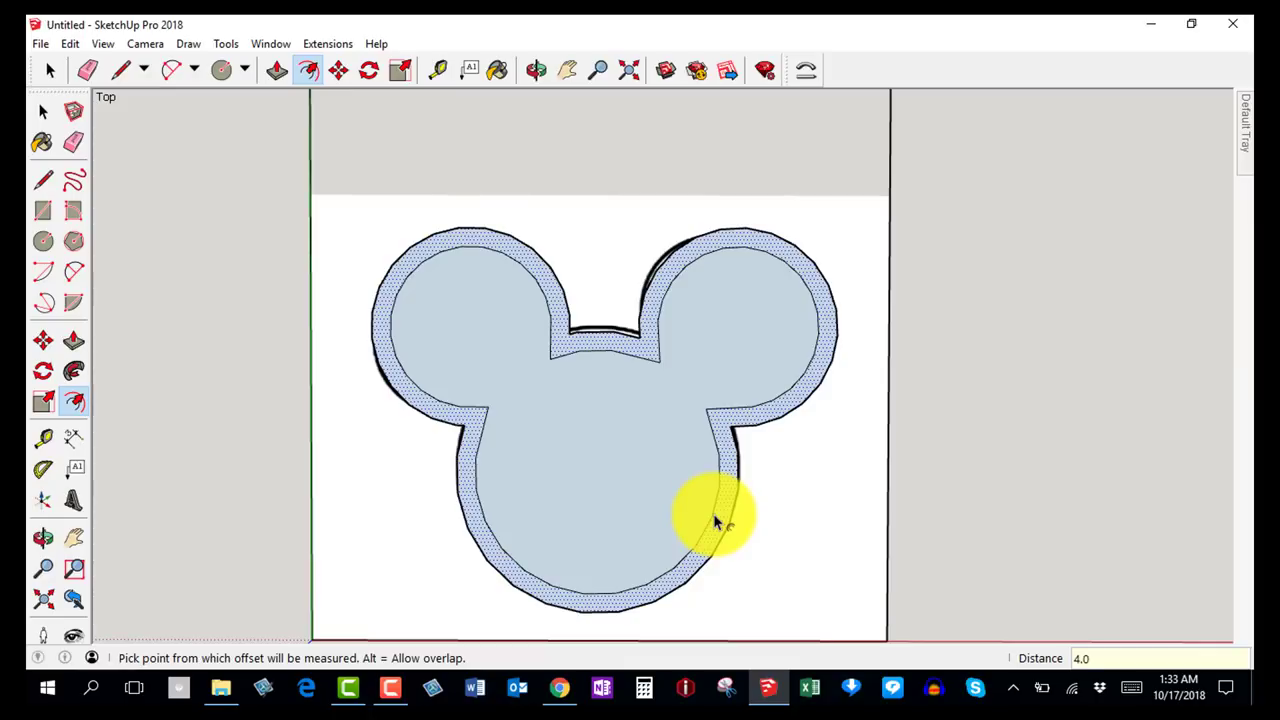
pyautogui.press('Return')
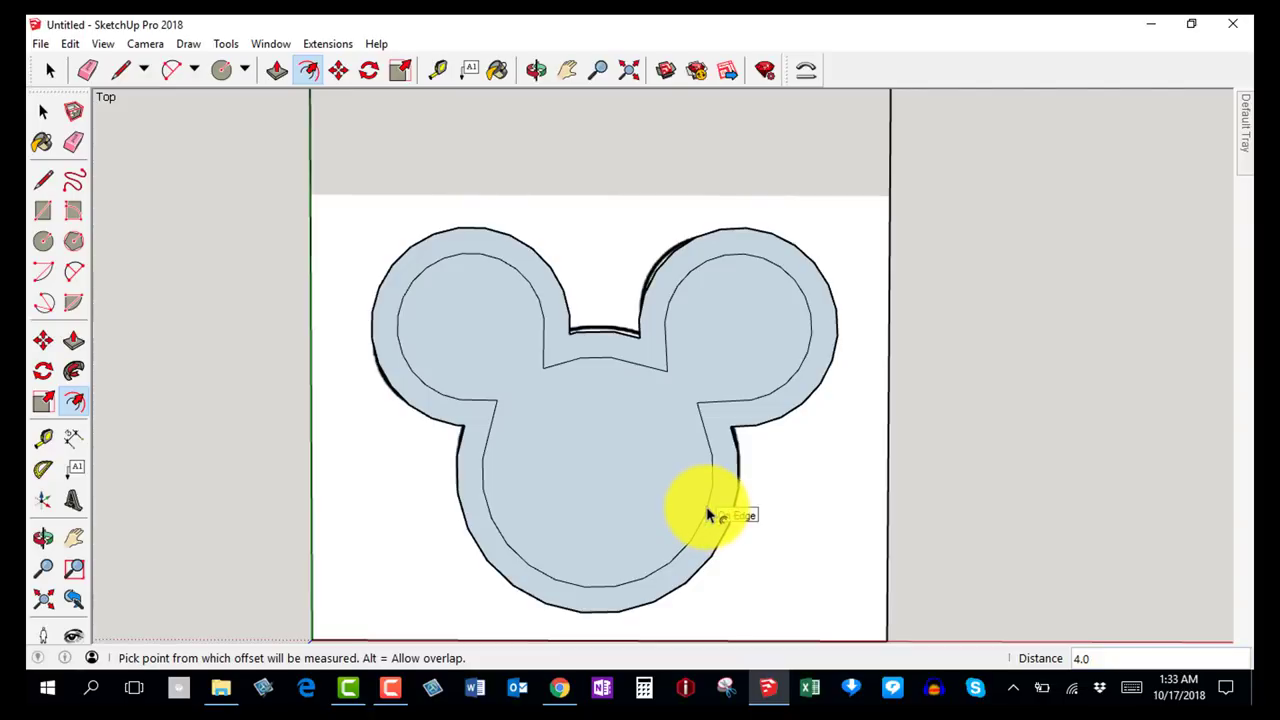
pyautogui.press('space')
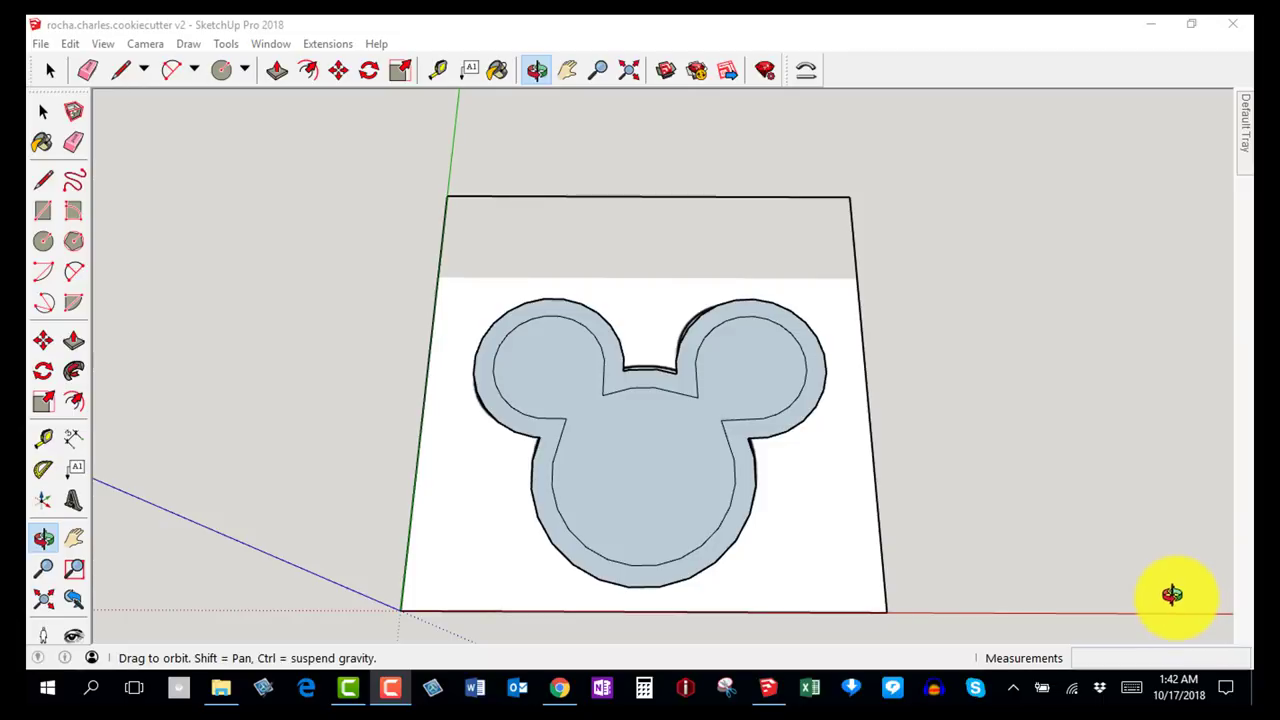
# Save the model as a SketchUp file in the Documents folder, keeping its cookie cutter file name.
pyautogui.click(1062, 518)
pyautogui.press('space')
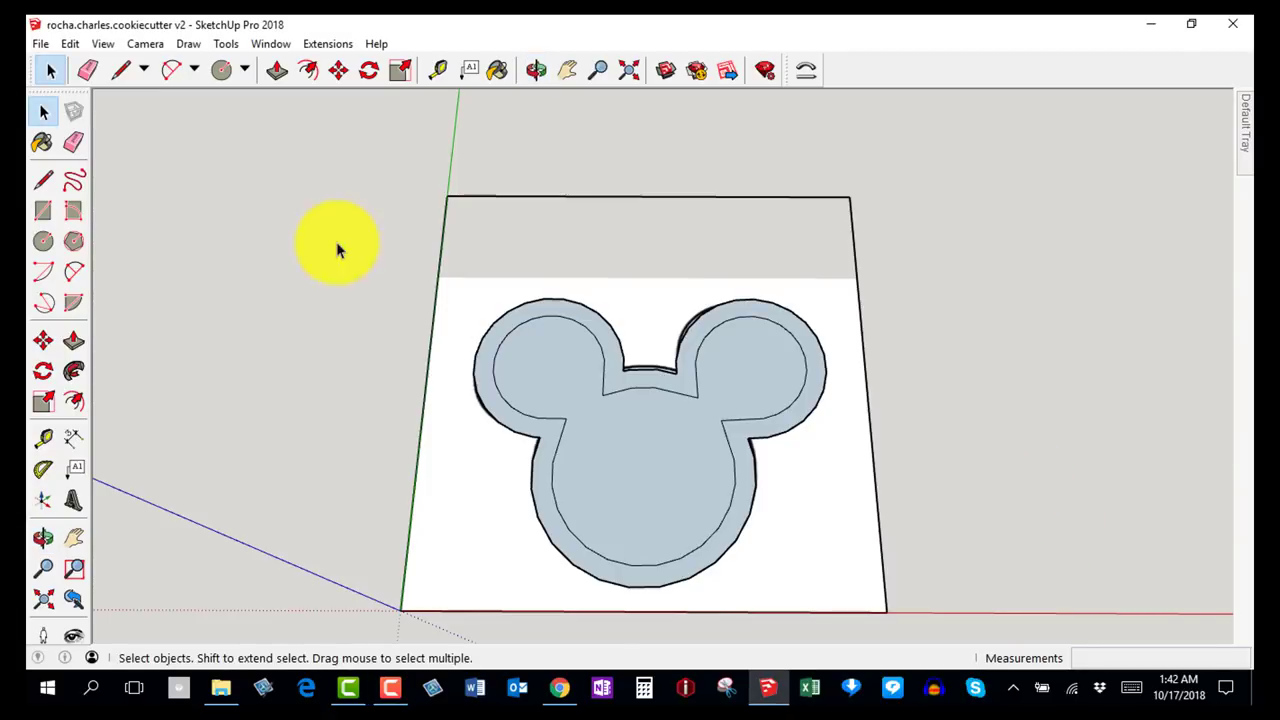
pyautogui.click(40, 44)
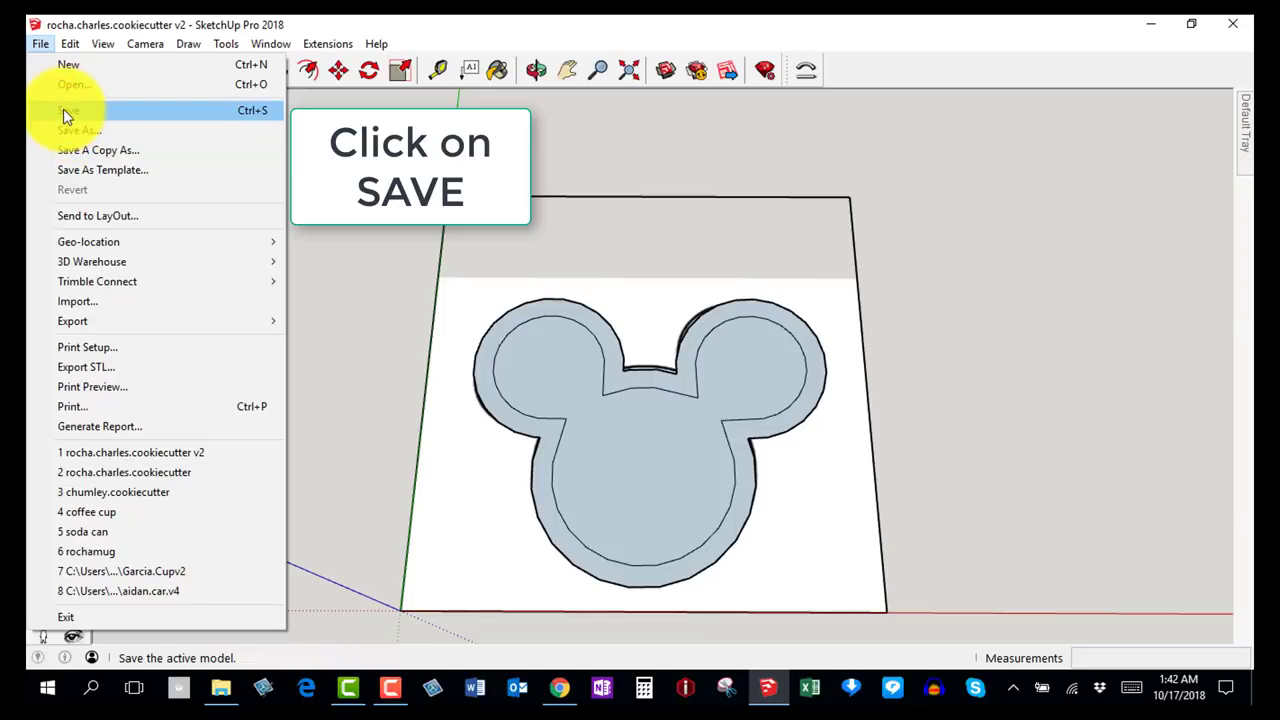
pyautogui.click(207, 133)
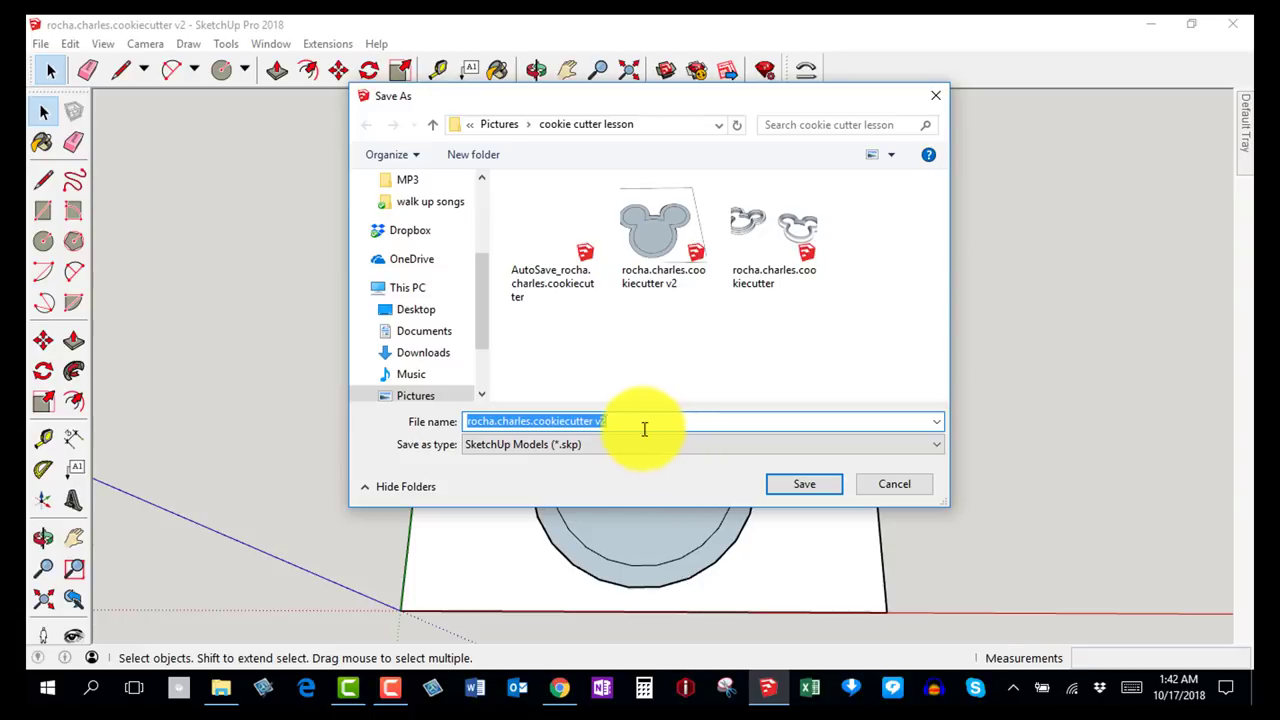
pyautogui.click(423, 331)
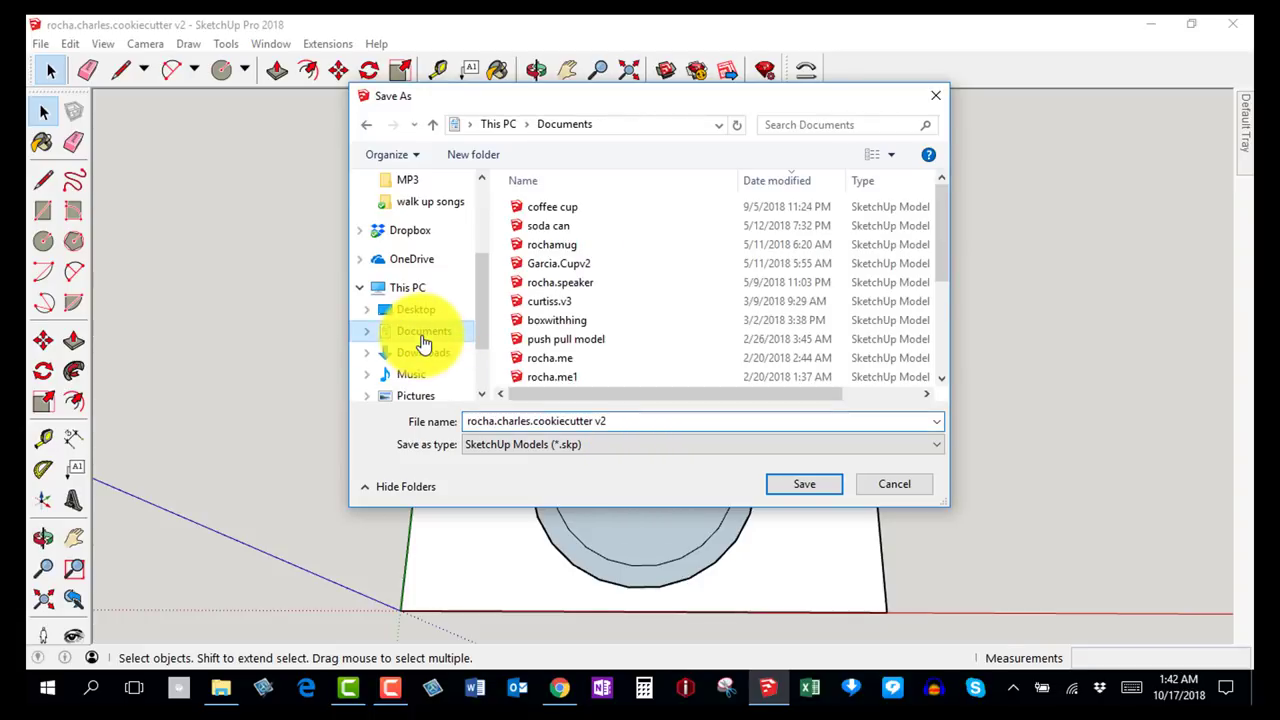
pyautogui.click(631, 423)
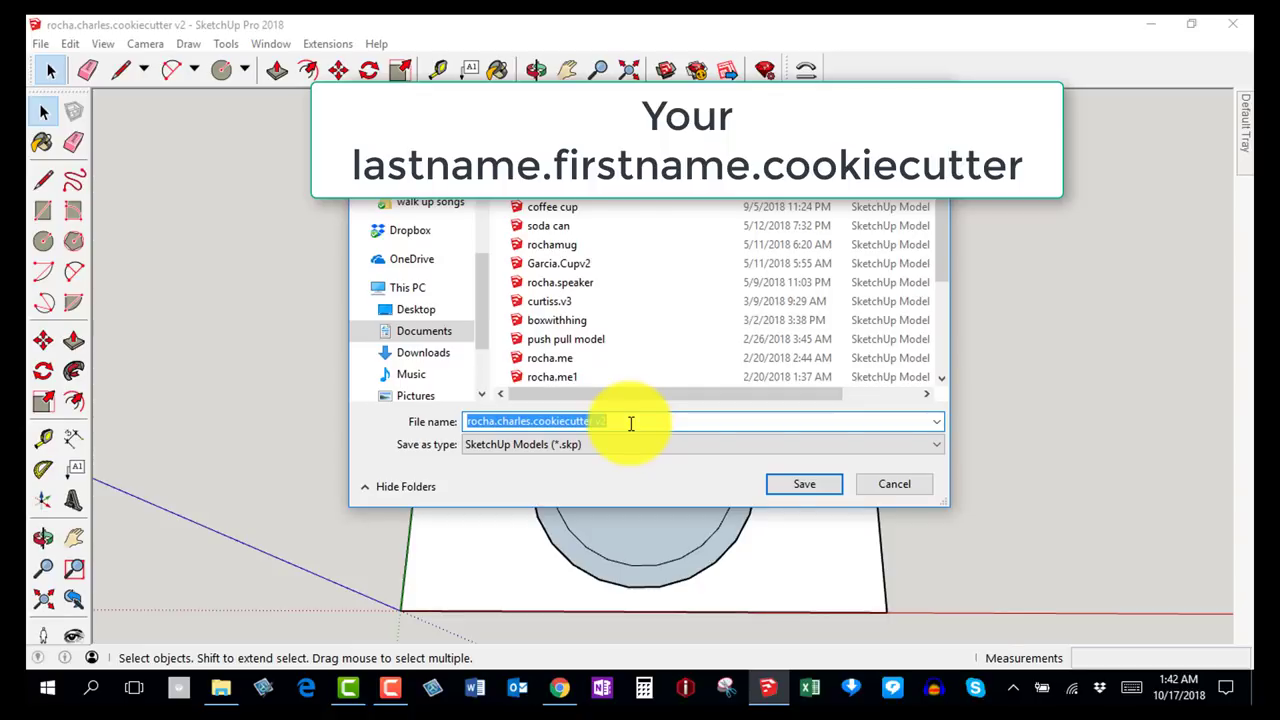
pyautogui.click(631, 423)
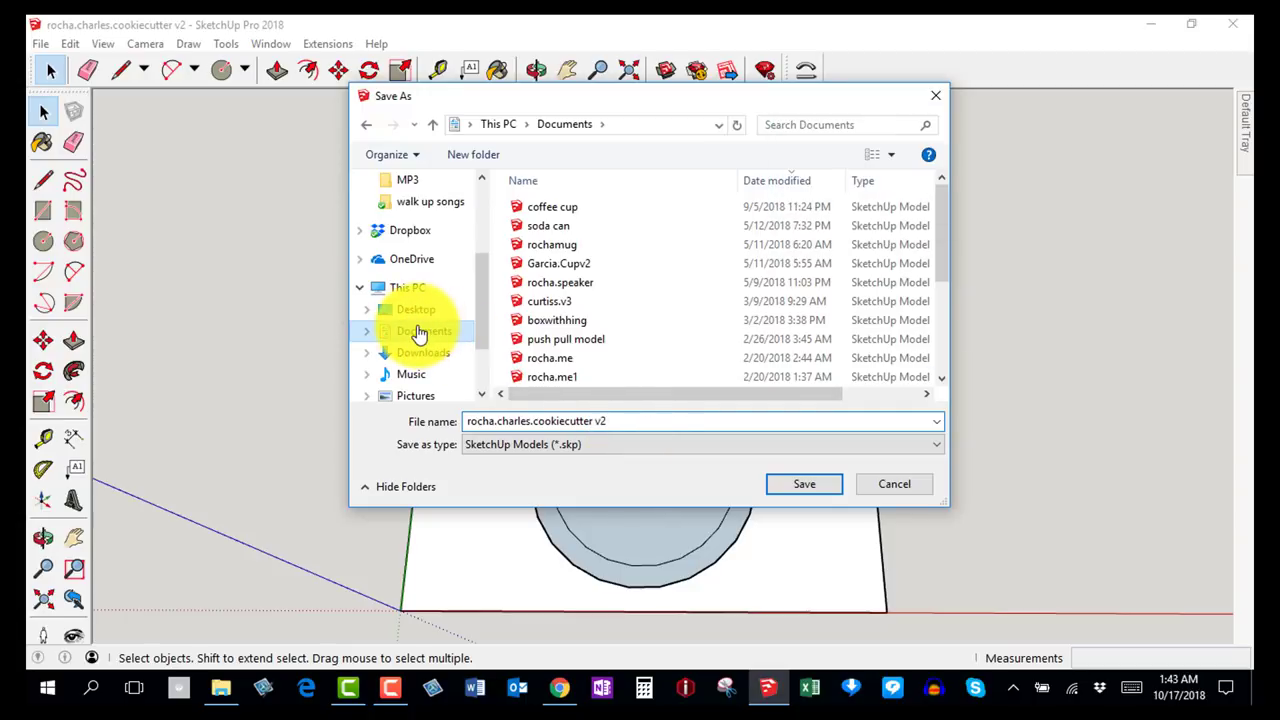
pyautogui.click(792, 486)
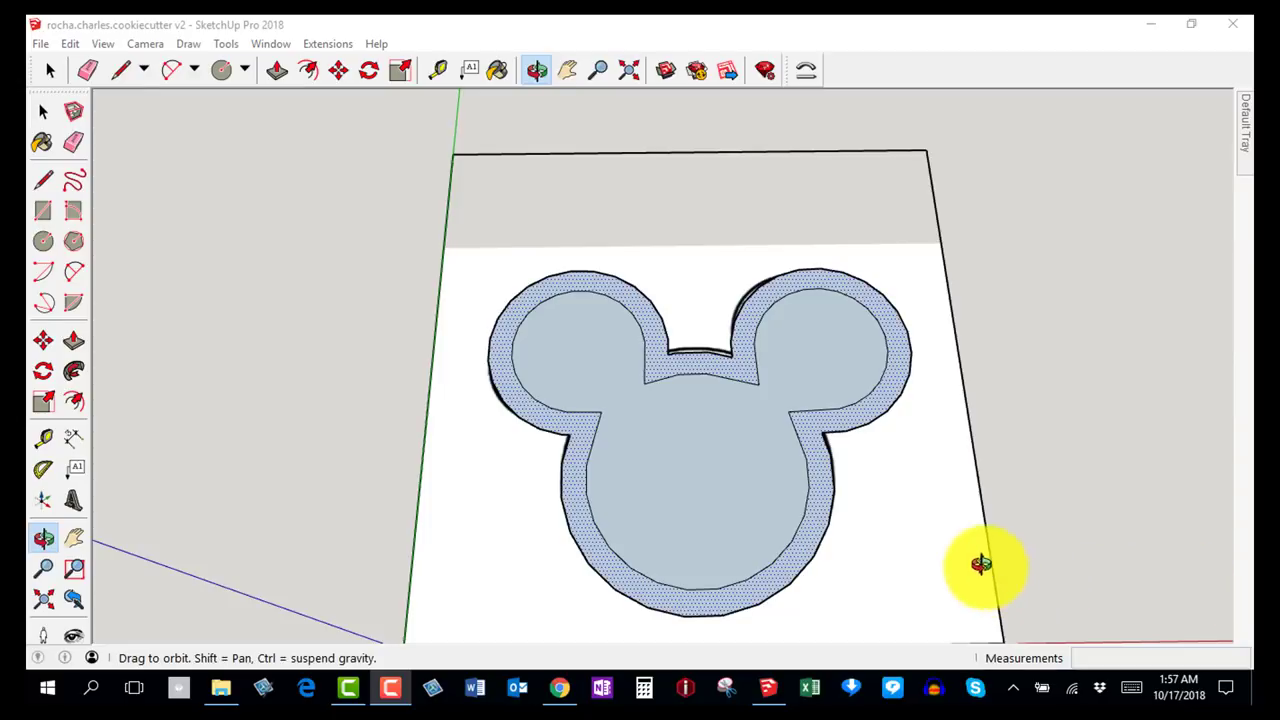
# Examine the offset head profile from above, up close and at low angles around the ears.
pyautogui.moveTo(880, 520); pyautogui.dragTo(734, 377)
pyautogui.scroll(2, 814, 477)
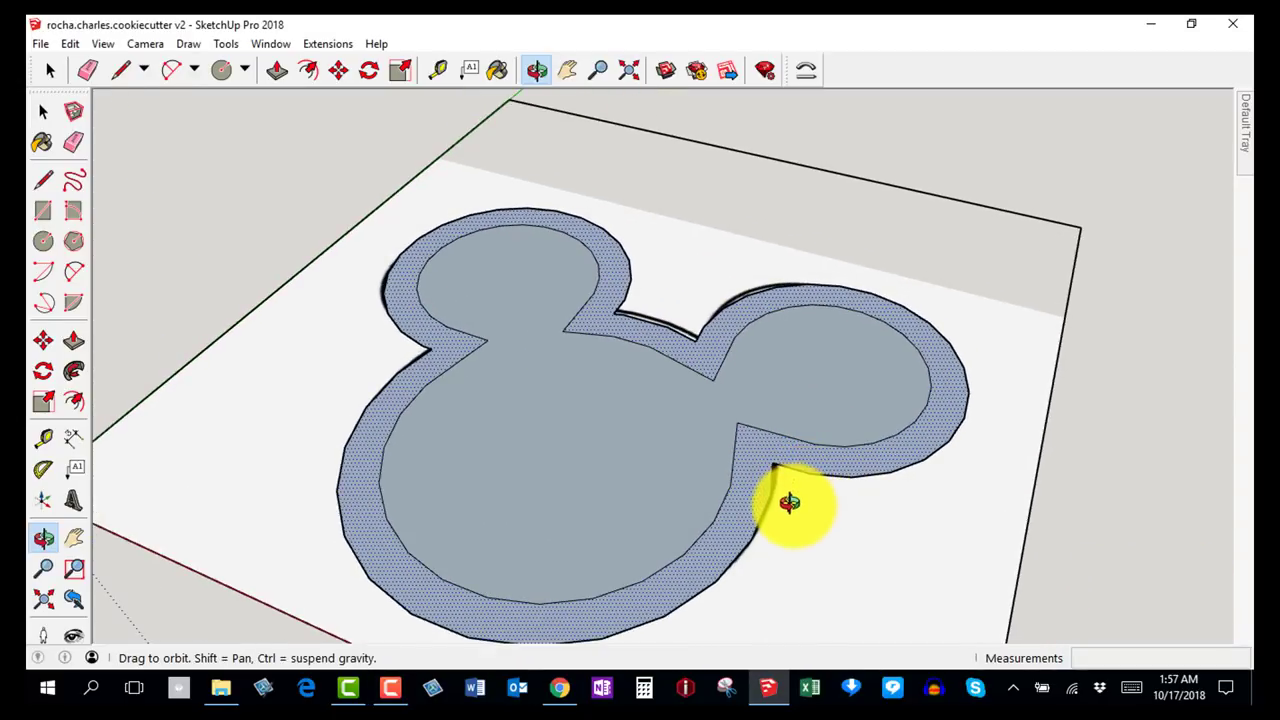
pyautogui.scroll(-3, 780, 496)
pyautogui.moveTo(771, 491); pyautogui.dragTo(597, 482)
pyautogui.scroll(3, 727, 465)
pyautogui.scroll(-3, 727, 465)
pyautogui.scroll(2, 751, 495)
pyautogui.scroll(2, 750, 495)
pyautogui.scroll(-6, 597, 482)
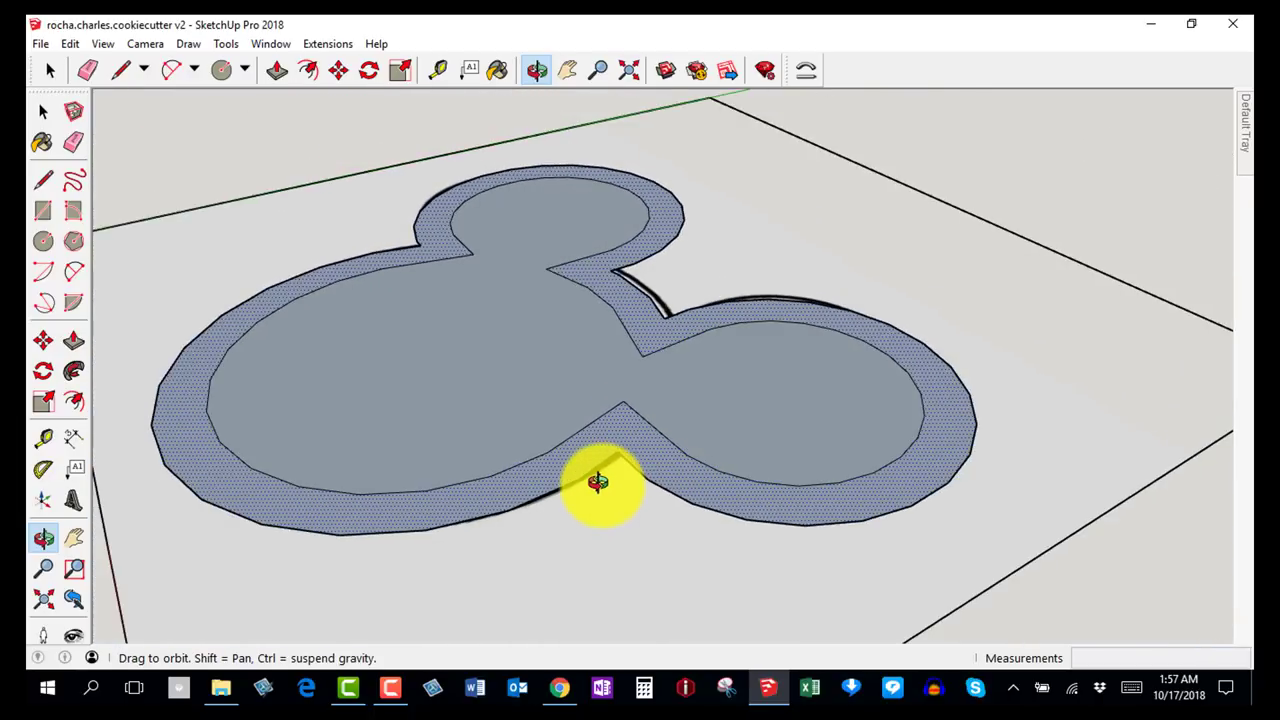
pyautogui.scroll(-2, 597, 488)
pyautogui.moveTo(597, 489); pyautogui.dragTo(751, 623)
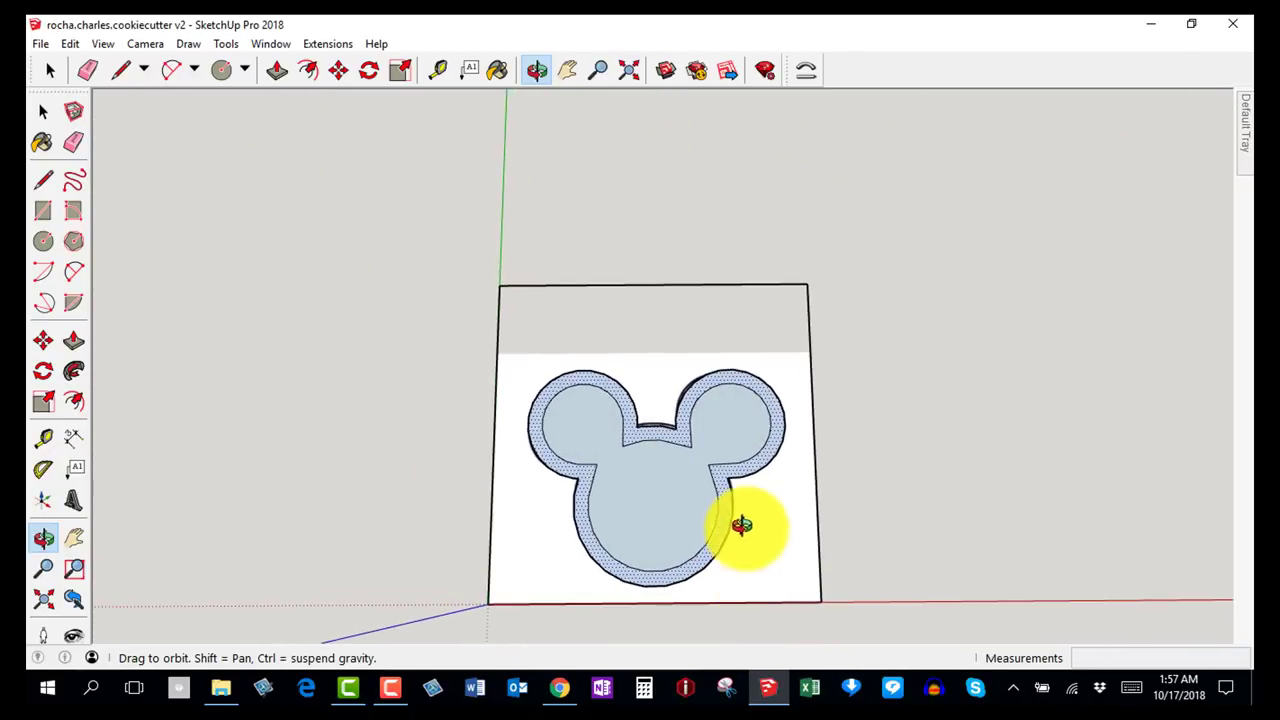
pyautogui.scroll(2, 740, 529)
pyautogui.moveTo(736, 554); pyautogui.dragTo(720, 309)
pyautogui.moveTo(721, 434); pyautogui.dragTo(711, 322)
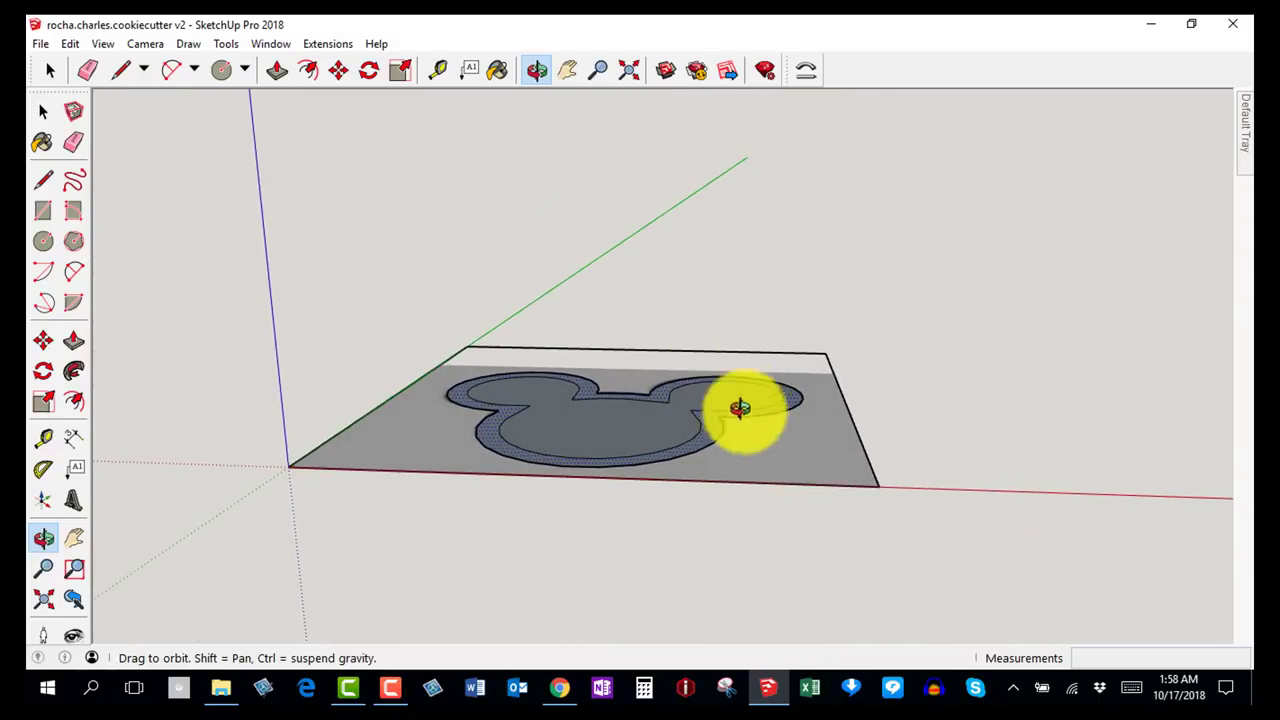
# Draw a 10.0 mm vertical line along the blue axis from the outer outline's corner where the right ear meets the cheek.
pyautogui.moveTo(780, 457); pyautogui.dragTo(608, 470)
pyautogui.scroll(3, 670, 457)
pyautogui.scroll(4, 608, 460)
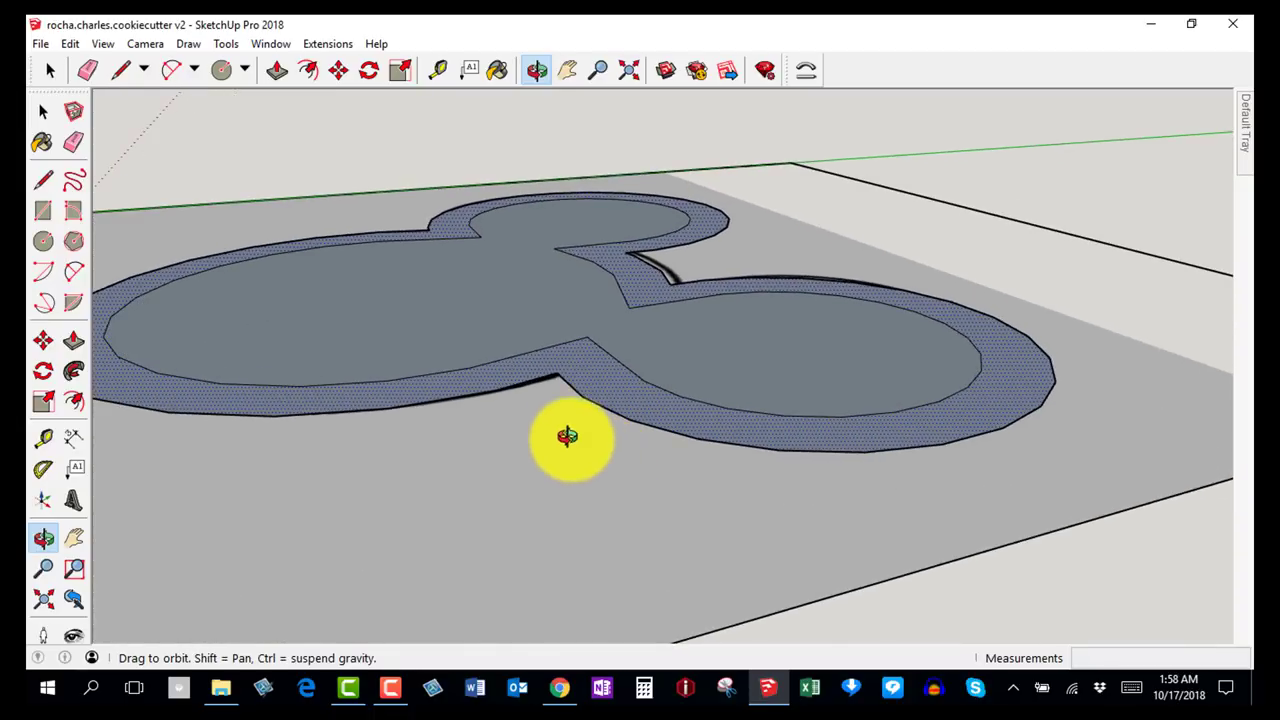
pyautogui.scroll(3, 557, 455)
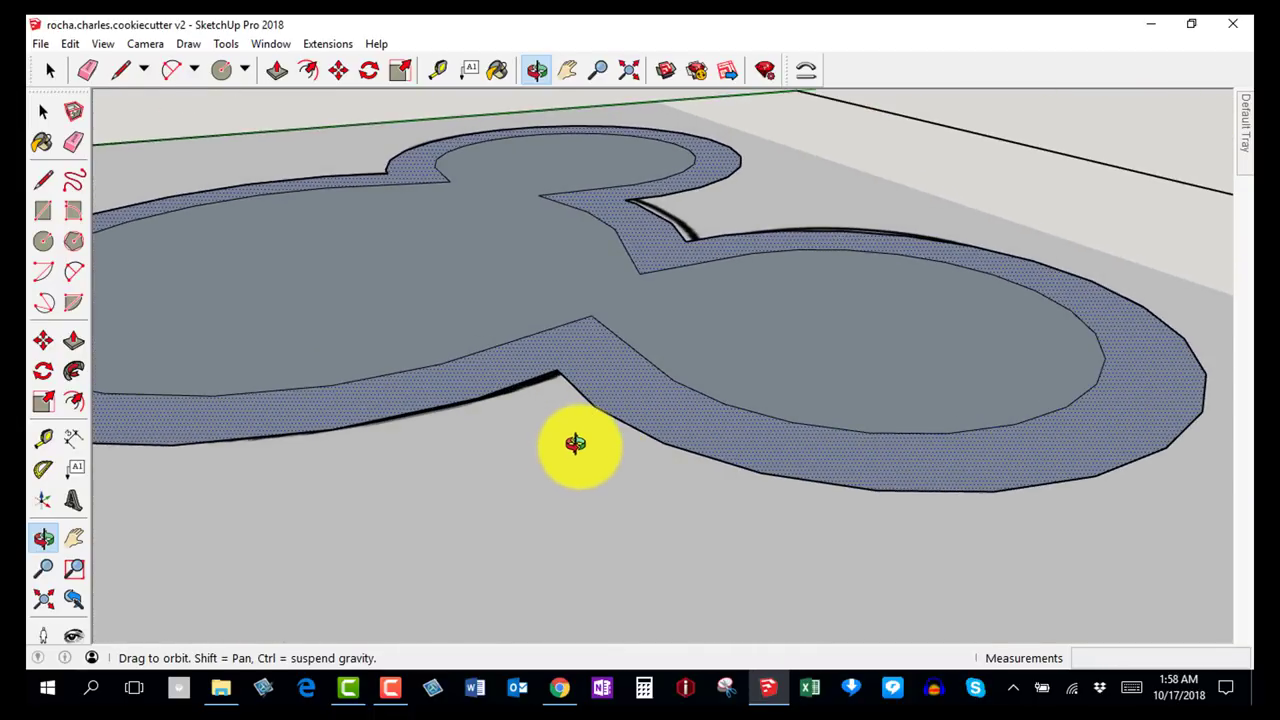
pyautogui.moveTo(554, 440); pyautogui.dragTo(593, 441)
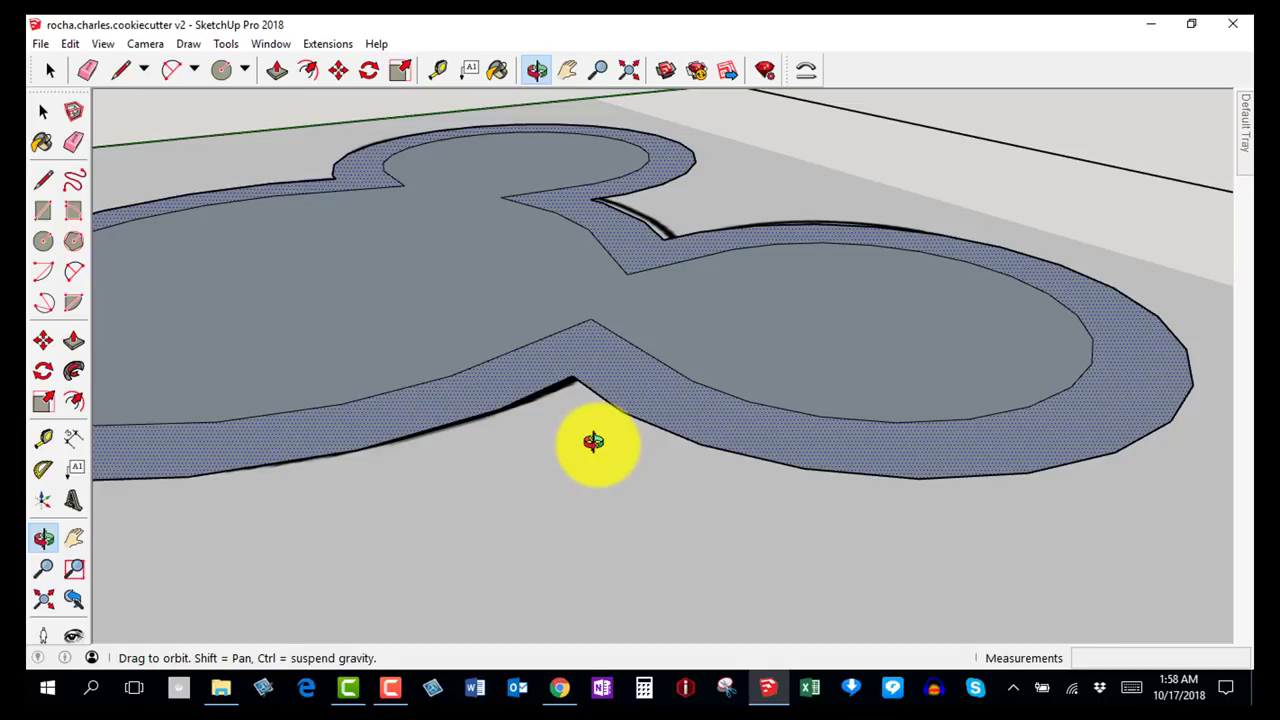
pyautogui.moveTo(586, 449); pyautogui.dragTo(586, 466)
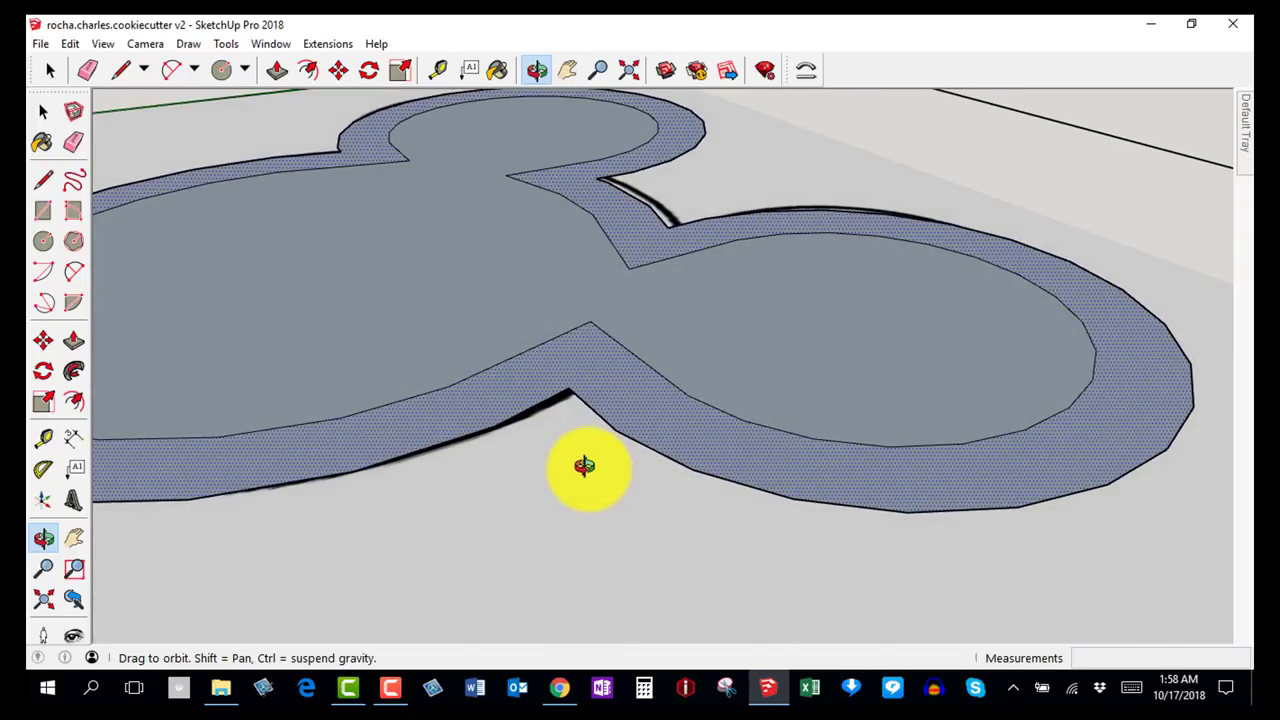
pyautogui.press('space')
pyautogui.click(583, 465)
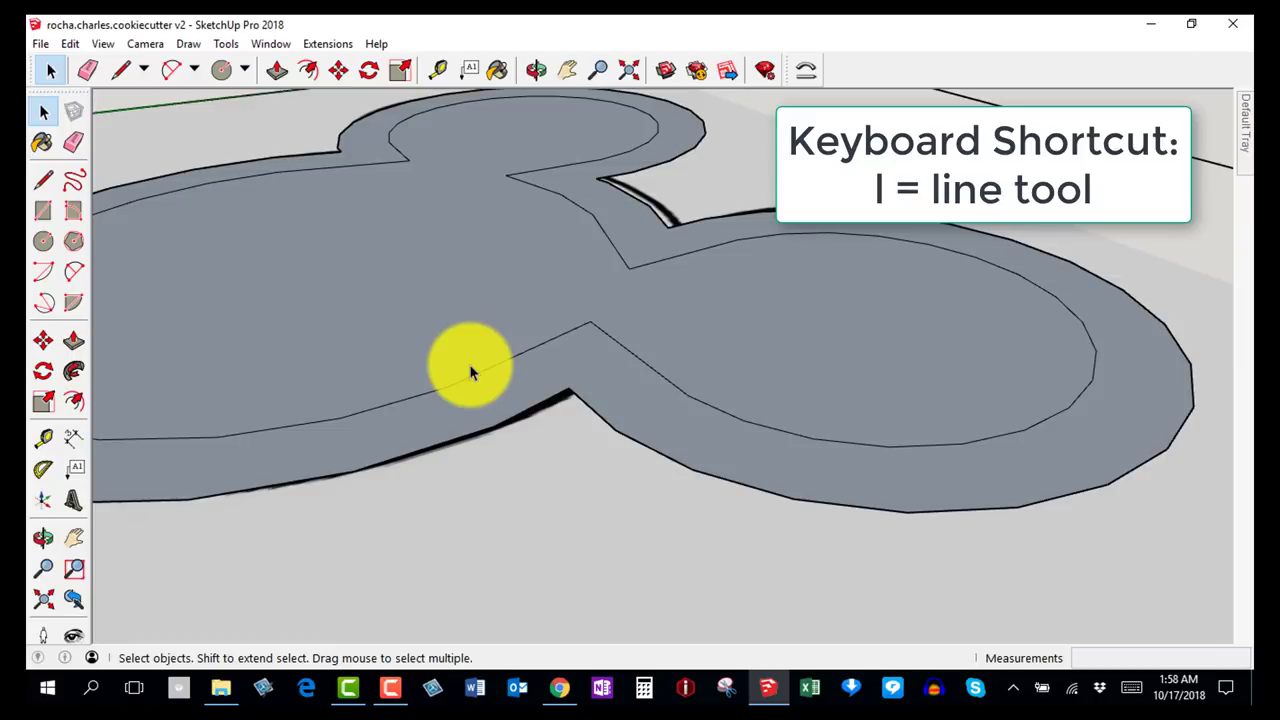
pyautogui.press('l')
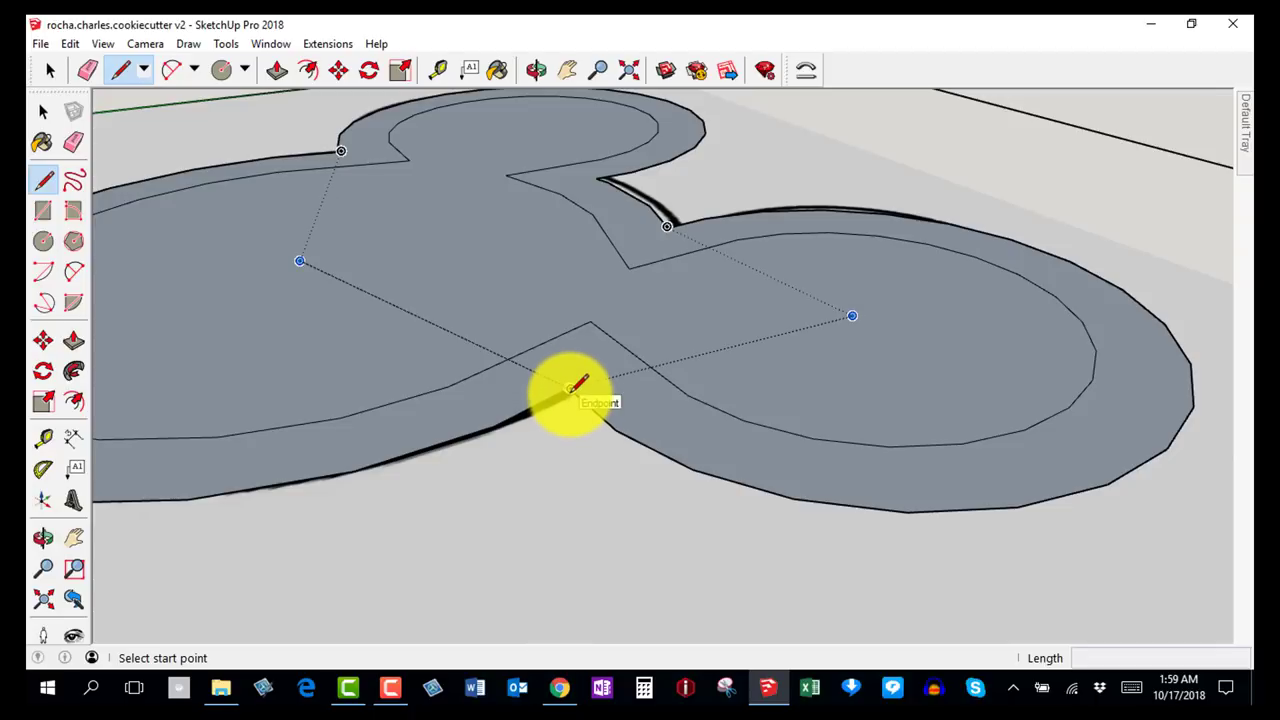
pyautogui.click(569, 388)
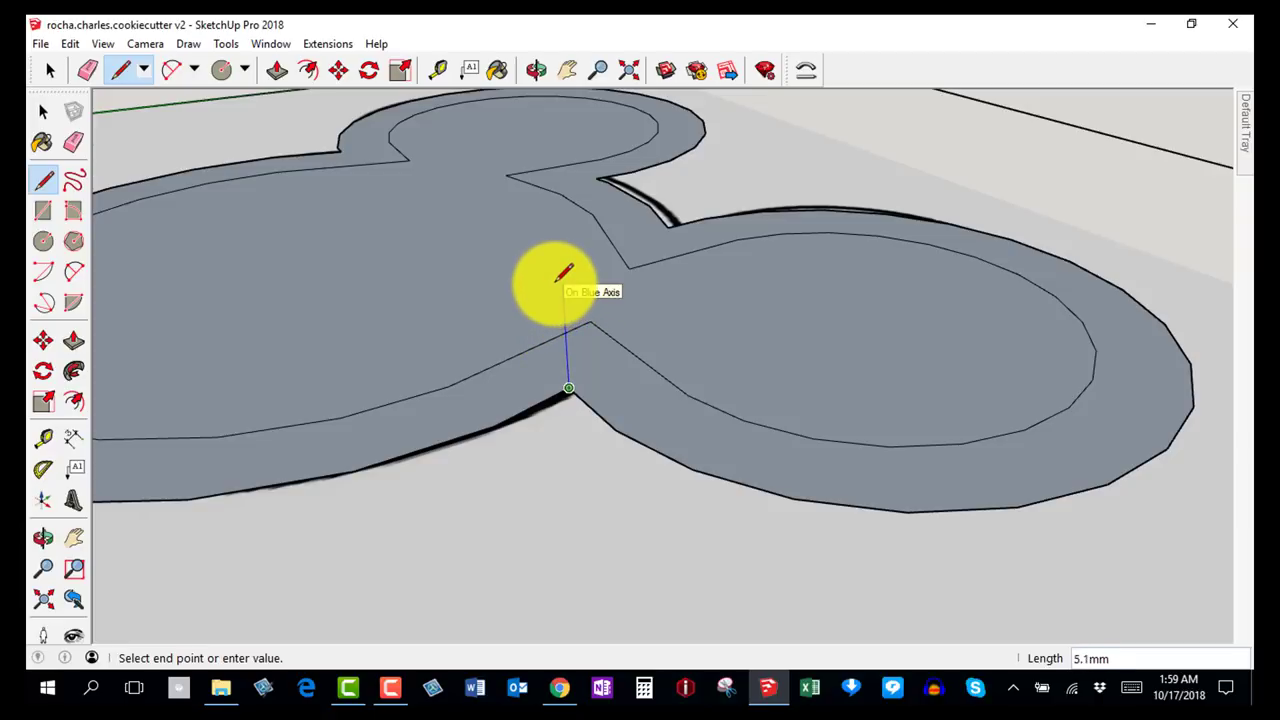
pyautogui.press('Left')
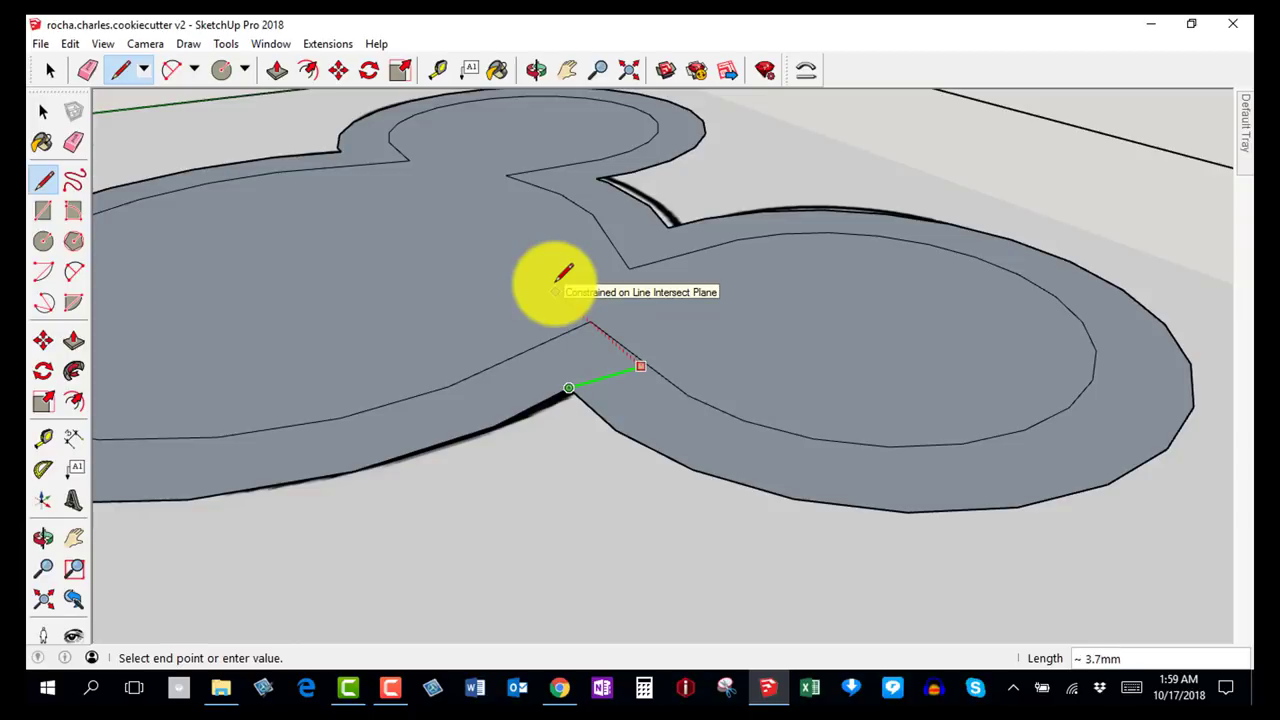
pyautogui.press('Right')
pyautogui.press('Up')
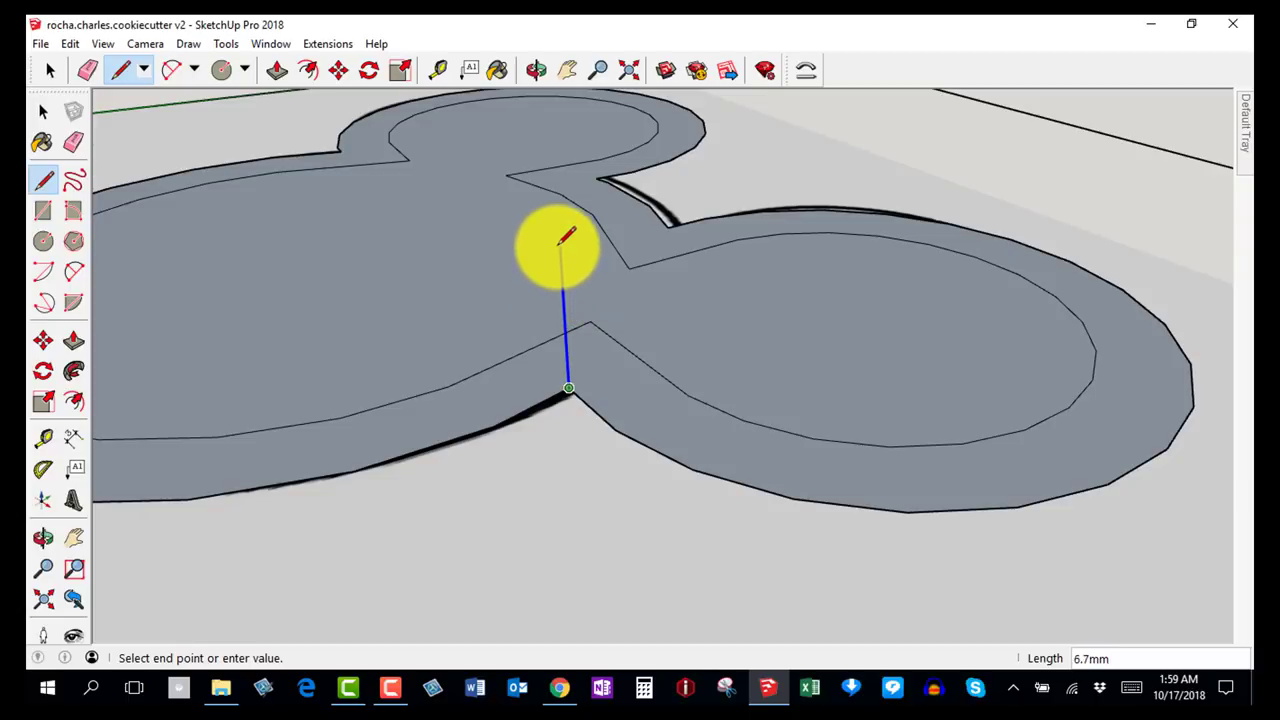
pyautogui.click(562, 237)
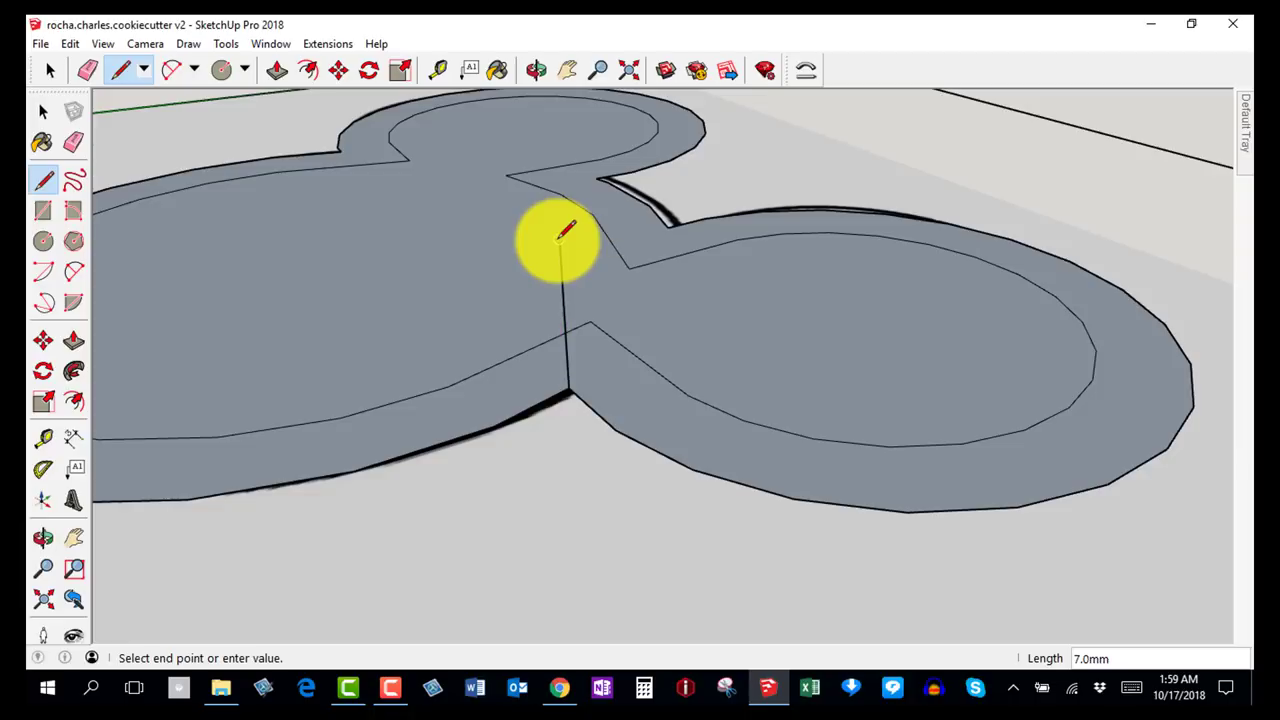
pyautogui.write('10.0')
pyautogui.press('Return')
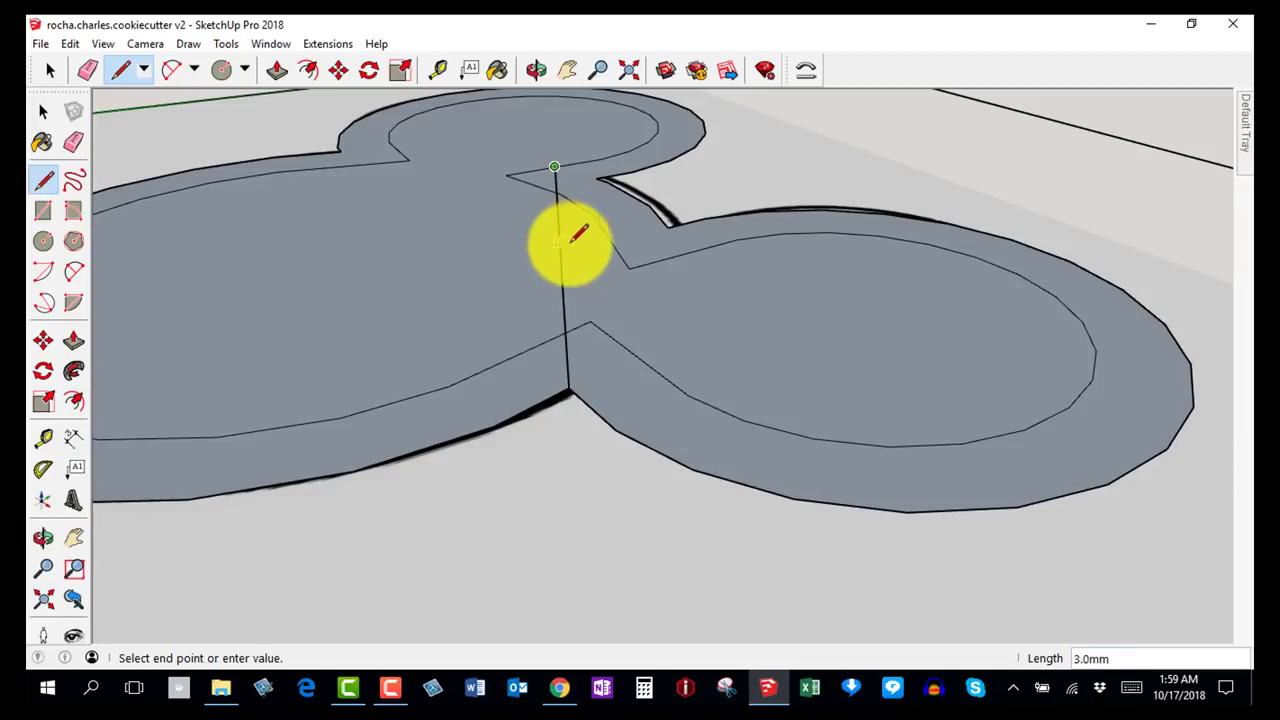
# Draw a second 10.0 mm vertical line along the blue axis from the inner outline's corner between the right ear and cheek.
pyautogui.press('o')
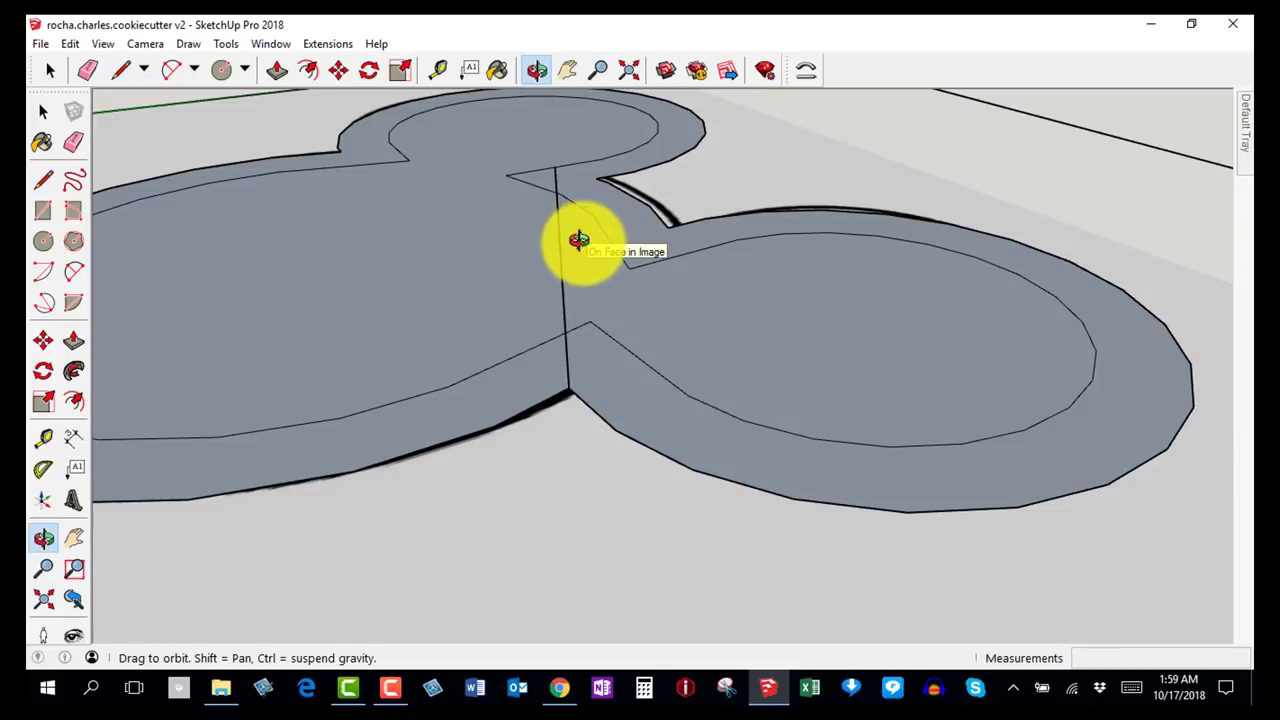
pyautogui.moveTo(620, 263); pyautogui.dragTo(395, 264)
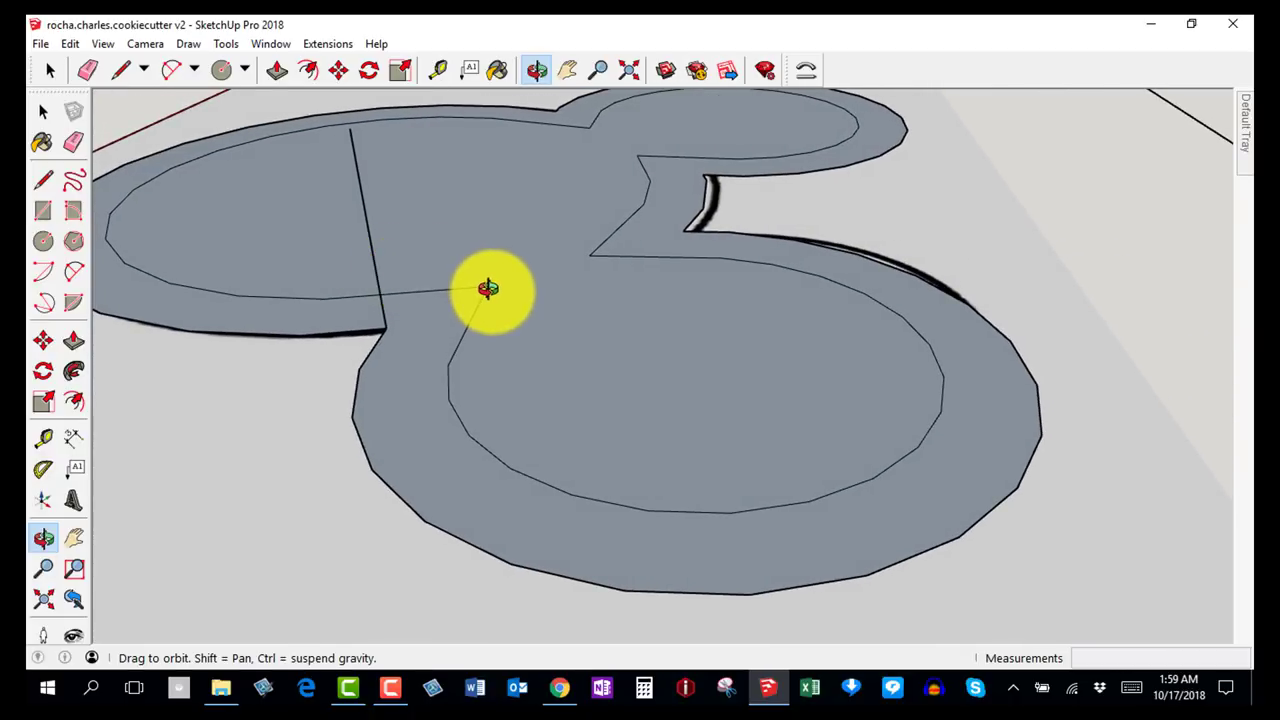
pyautogui.press('space')
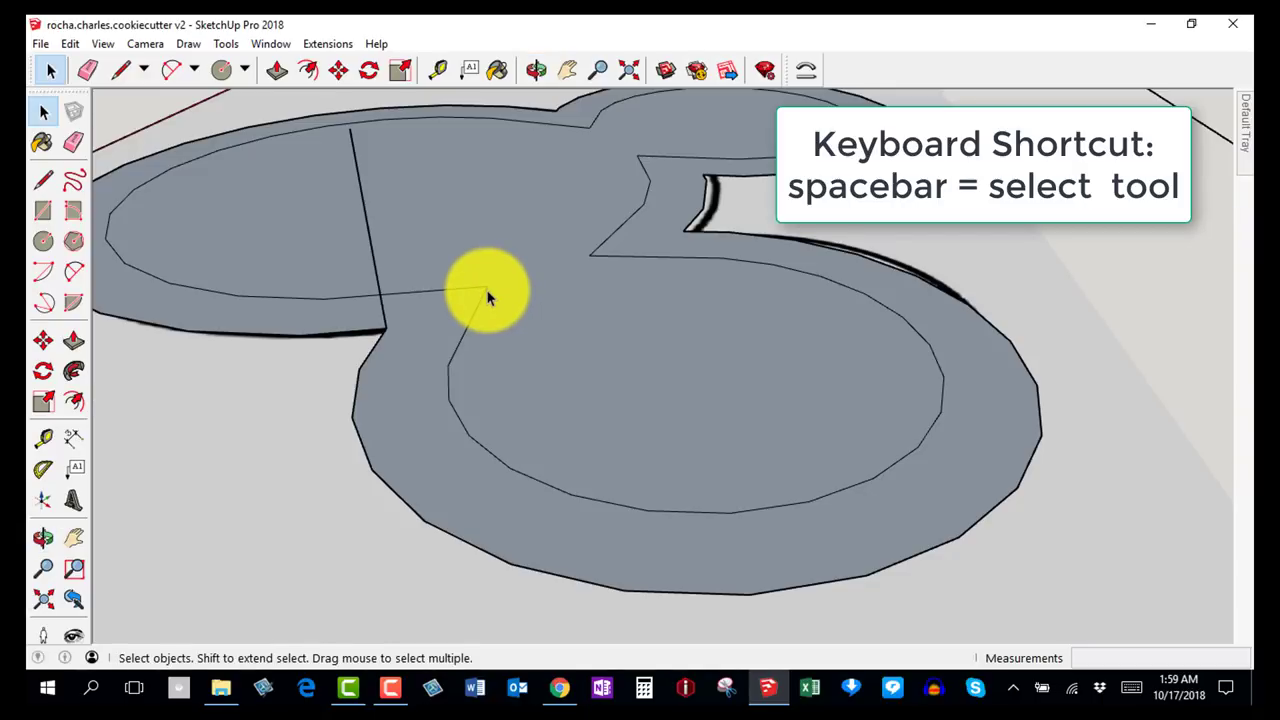
pyautogui.press('l')
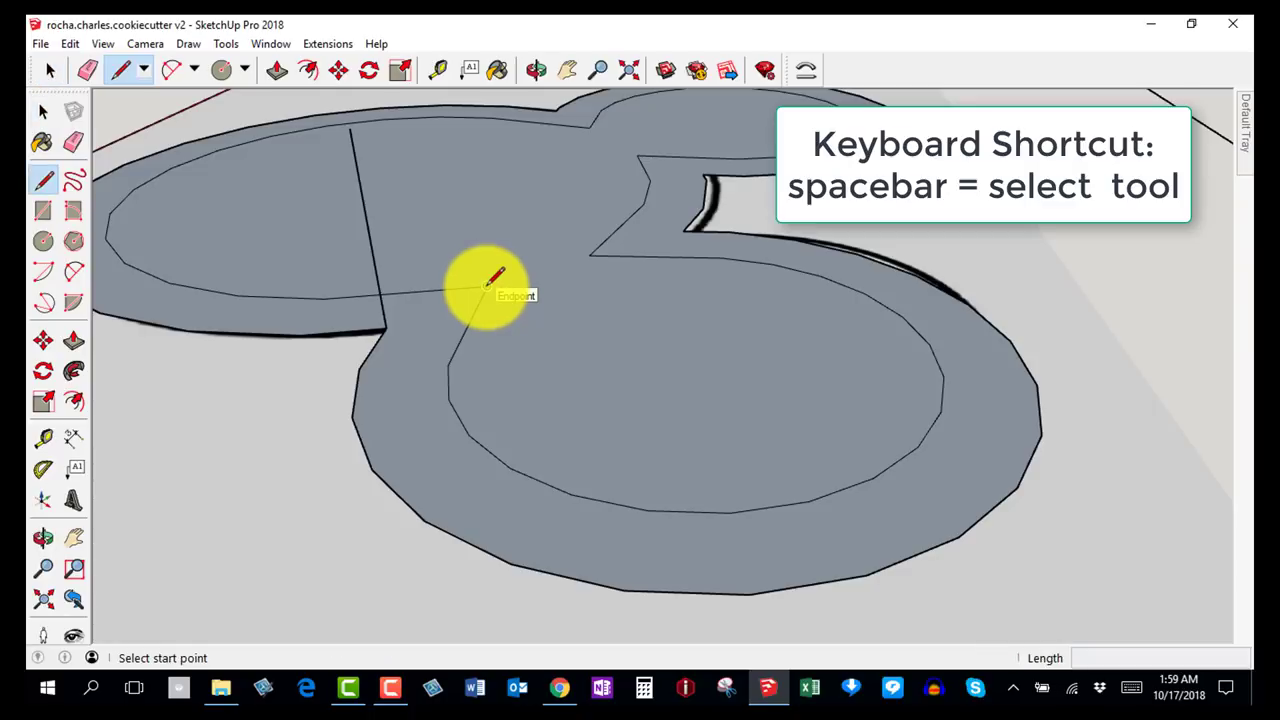
pyautogui.click(489, 285)
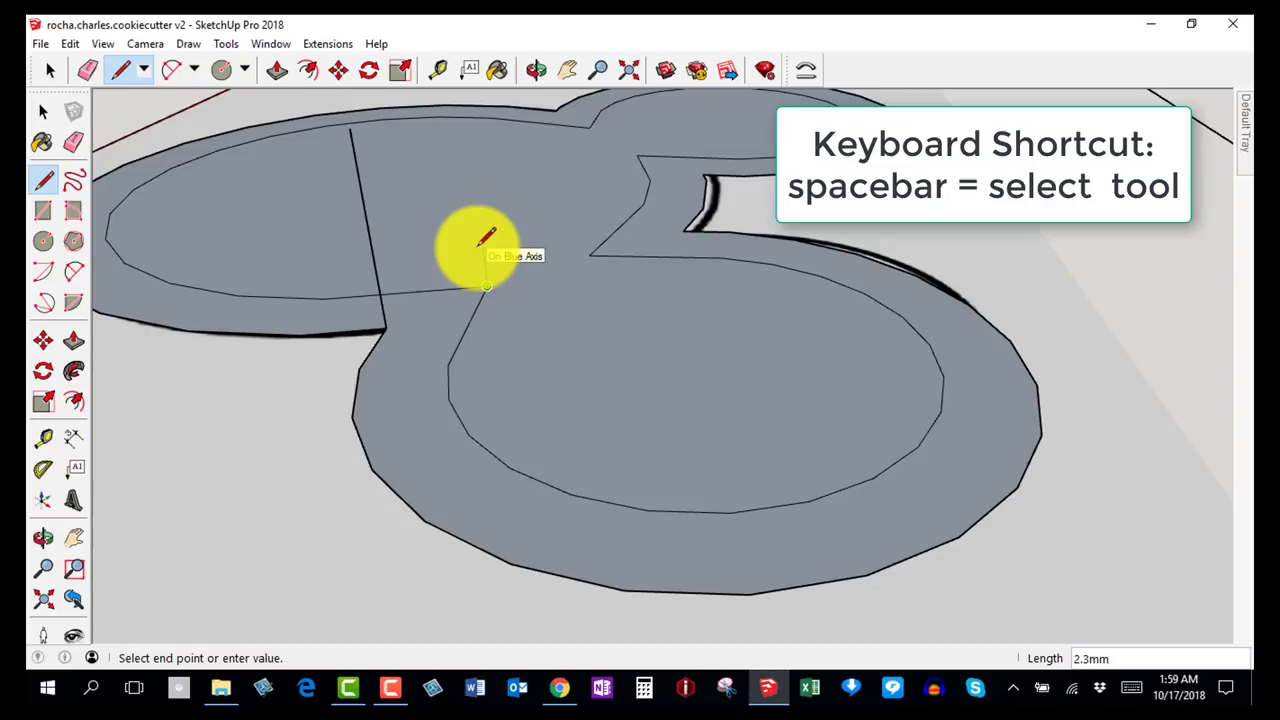
pyautogui.click(481, 152)
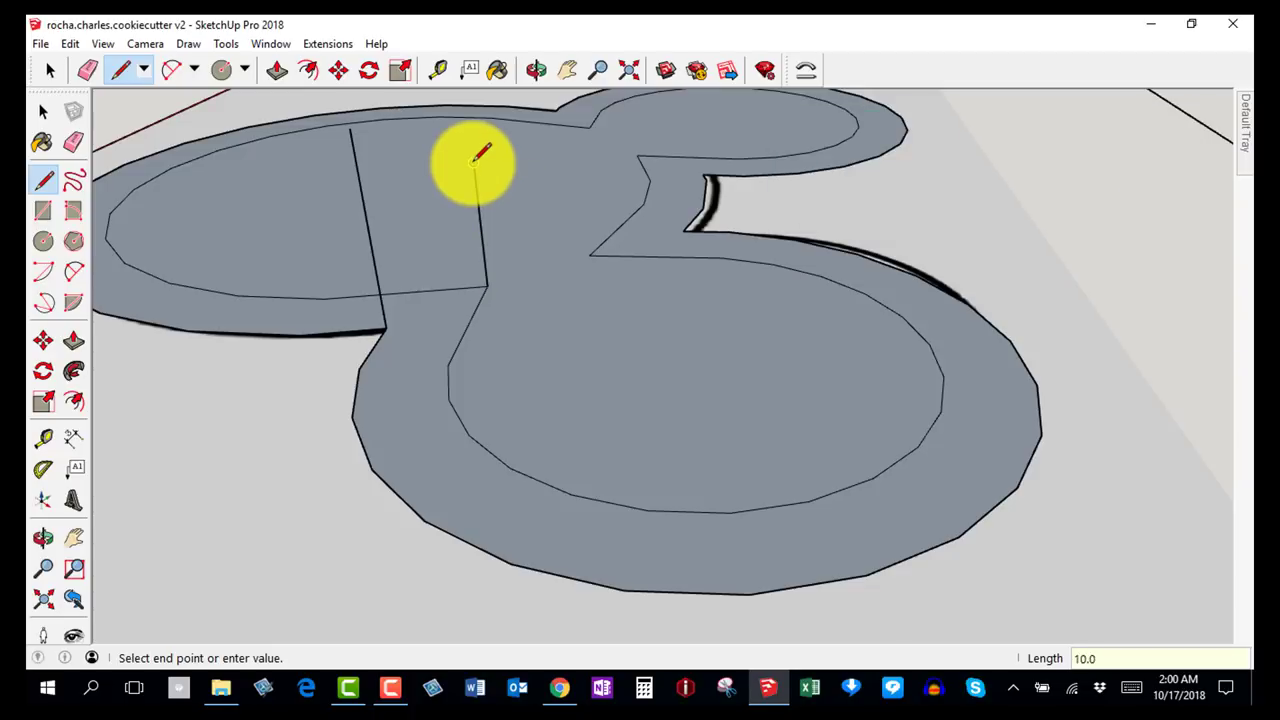
pyautogui.scroll(-4, 479, 148)
pyautogui.moveTo(466, 157); pyautogui.dragTo(320, 163, button='middle')
pyautogui.scroll(-5, 320, 163)
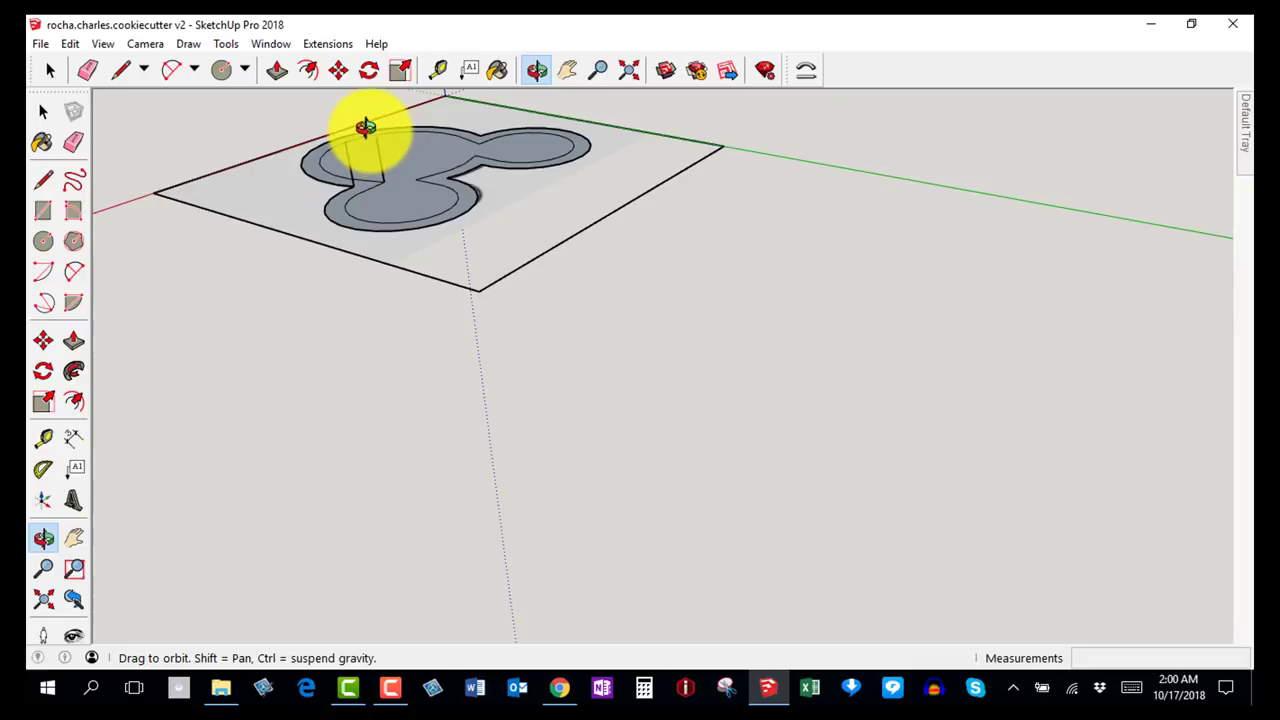
# Draw a line joining the upper ends of the two 10 mm vertical lines between the right ear and cheek.
pyautogui.scroll(4, 363, 129)
pyautogui.scroll(2, 366, 126)
pyautogui.scroll(3, 294, 183)
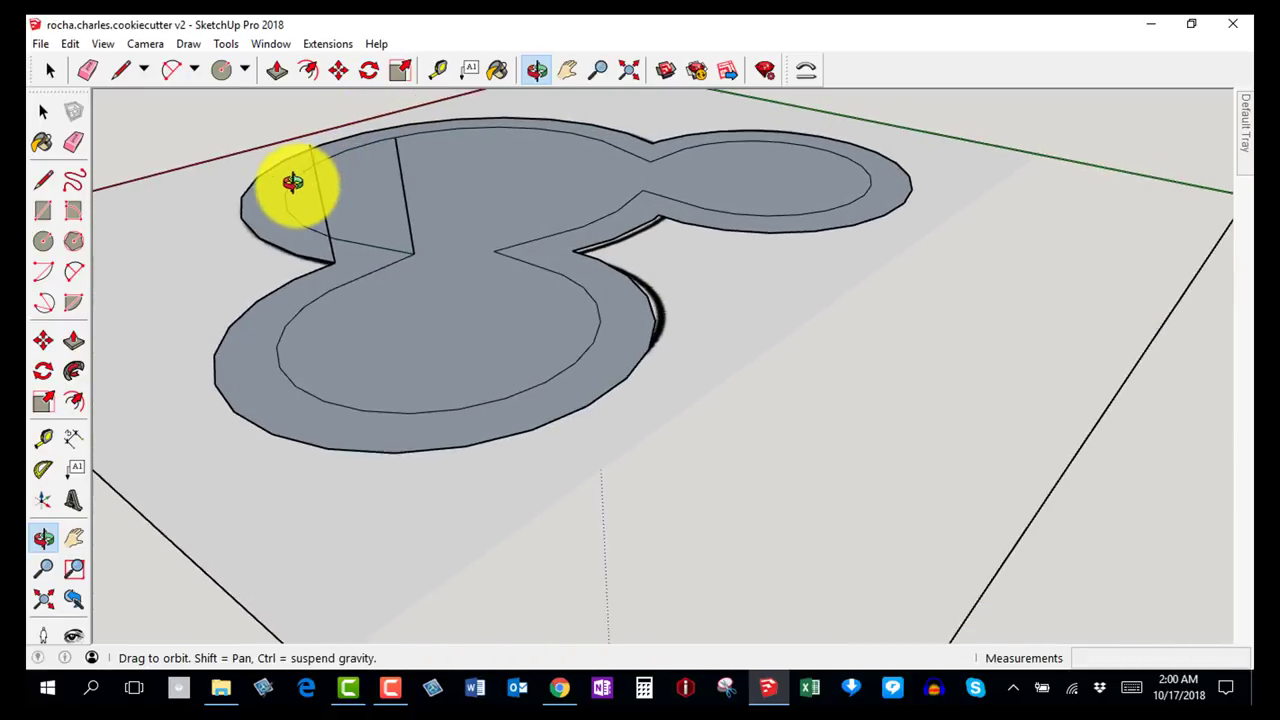
pyautogui.moveTo(300, 185); pyautogui.dragTo(299, 190, button='middle')
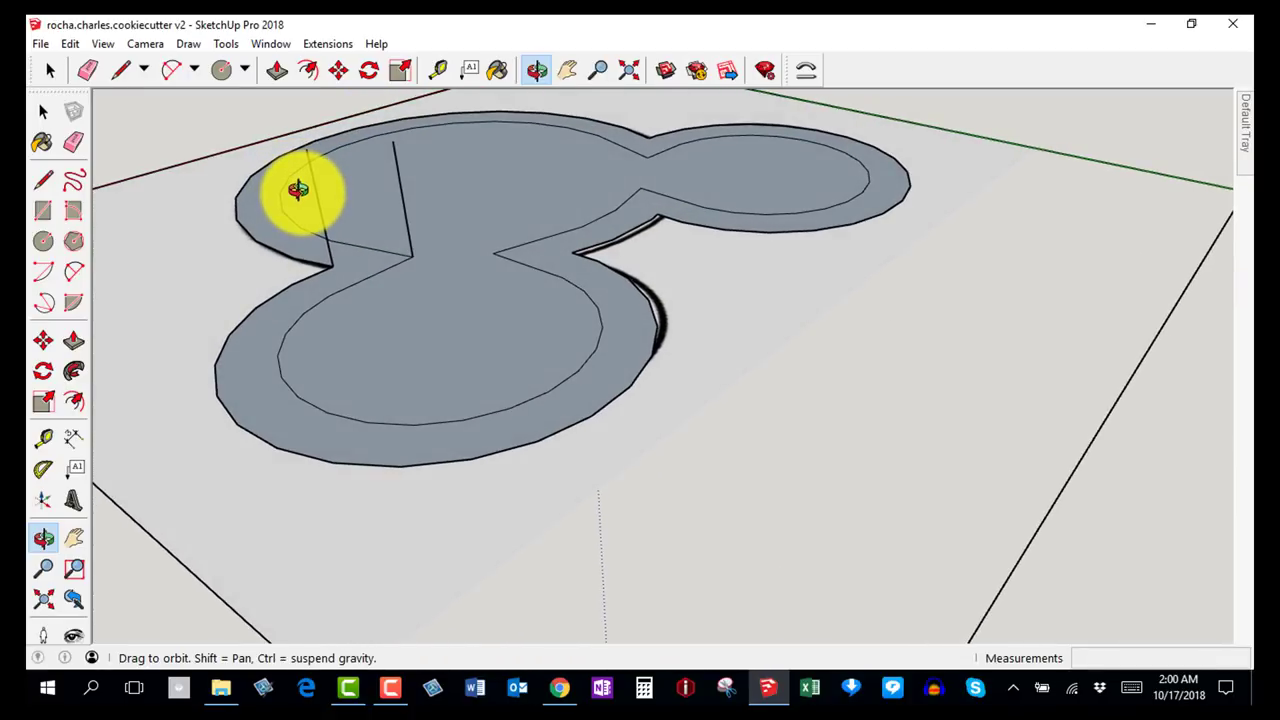
pyautogui.press('l')
pyautogui.click(392, 141)
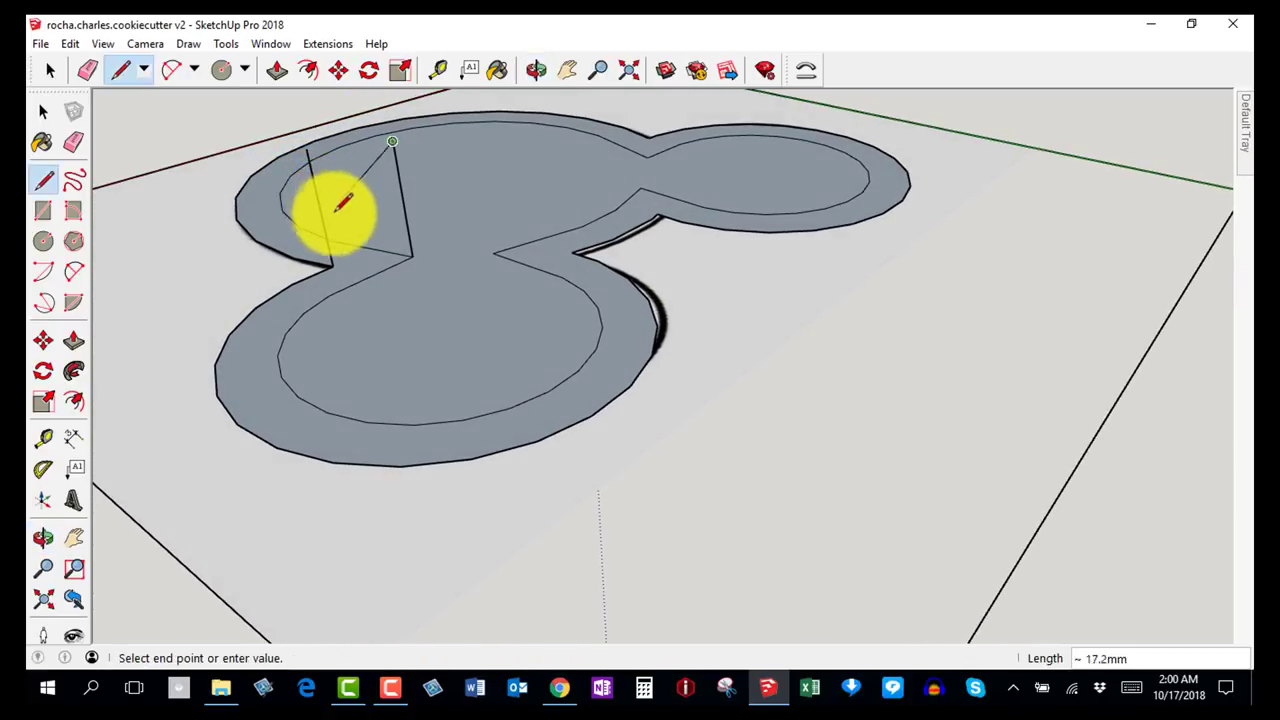
pyautogui.click(314, 143)
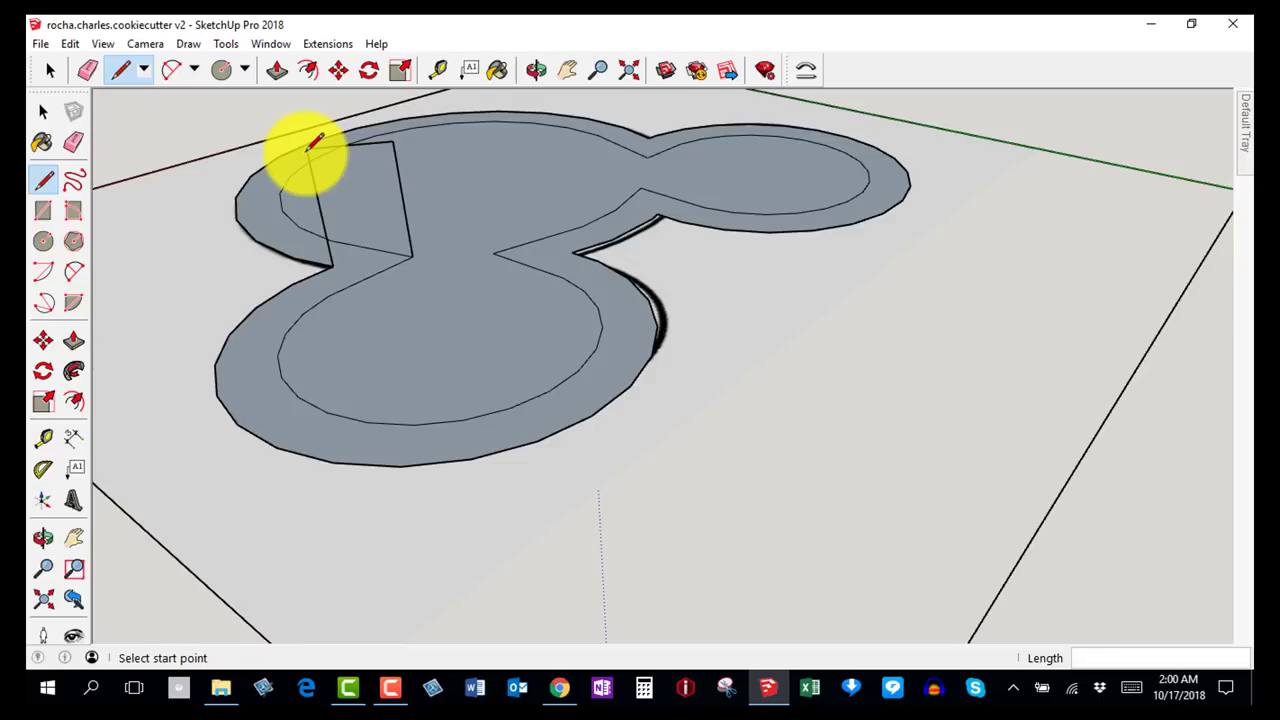
pyautogui.press('space')
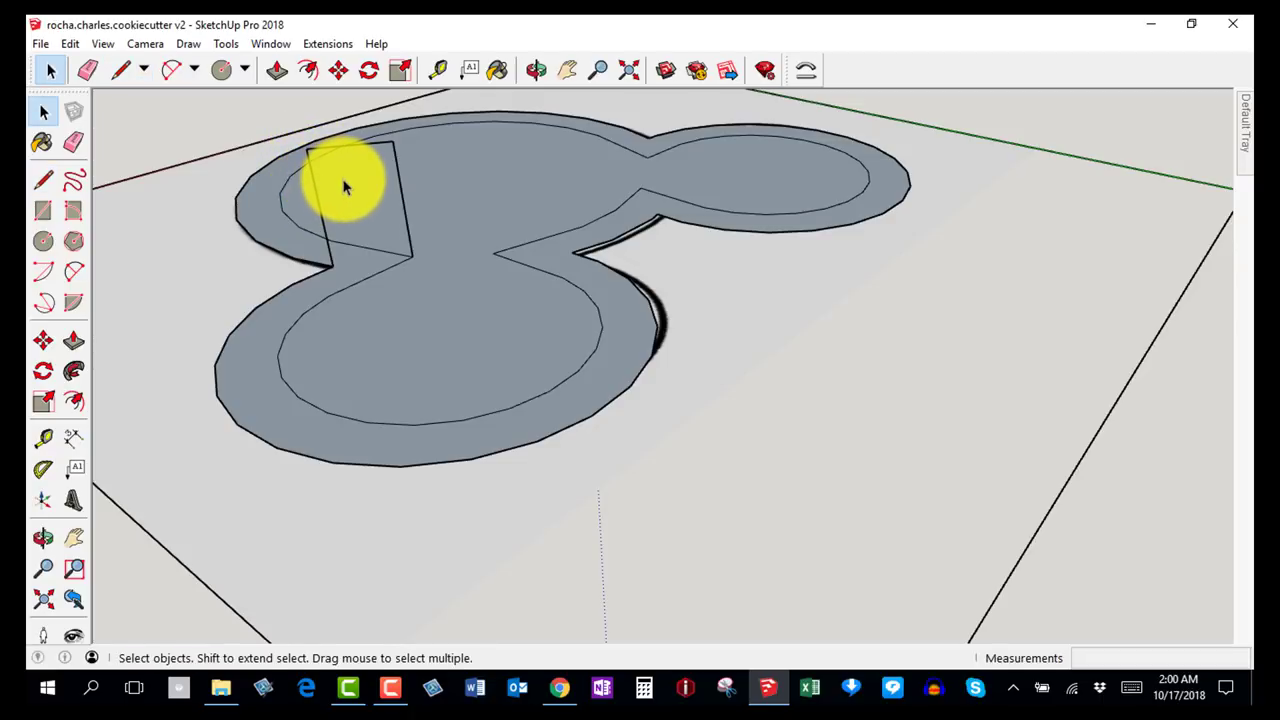
# Close the upright rectangular profile with a base line of about 6.4 mm from the inner outline's corner to the outer outline's corner.
pyautogui.press('o')
pyautogui.moveTo(334, 189); pyautogui.dragTo(414, 214)
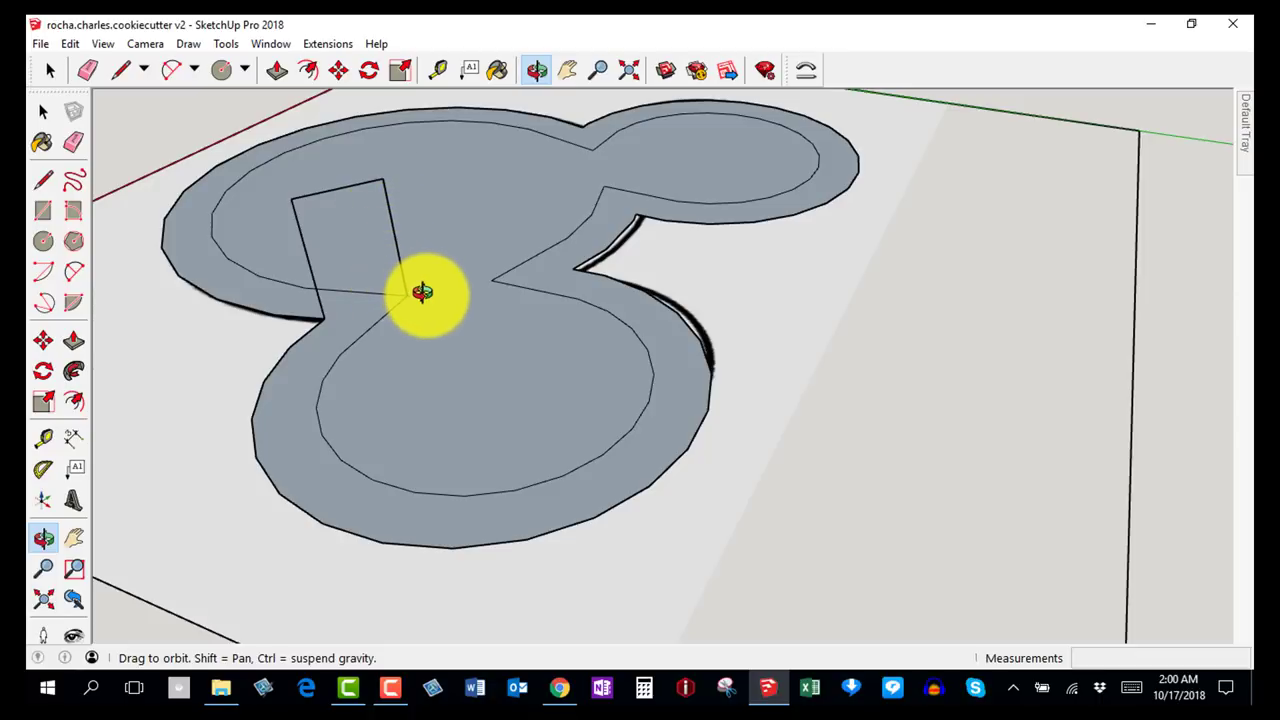
pyautogui.press('space')
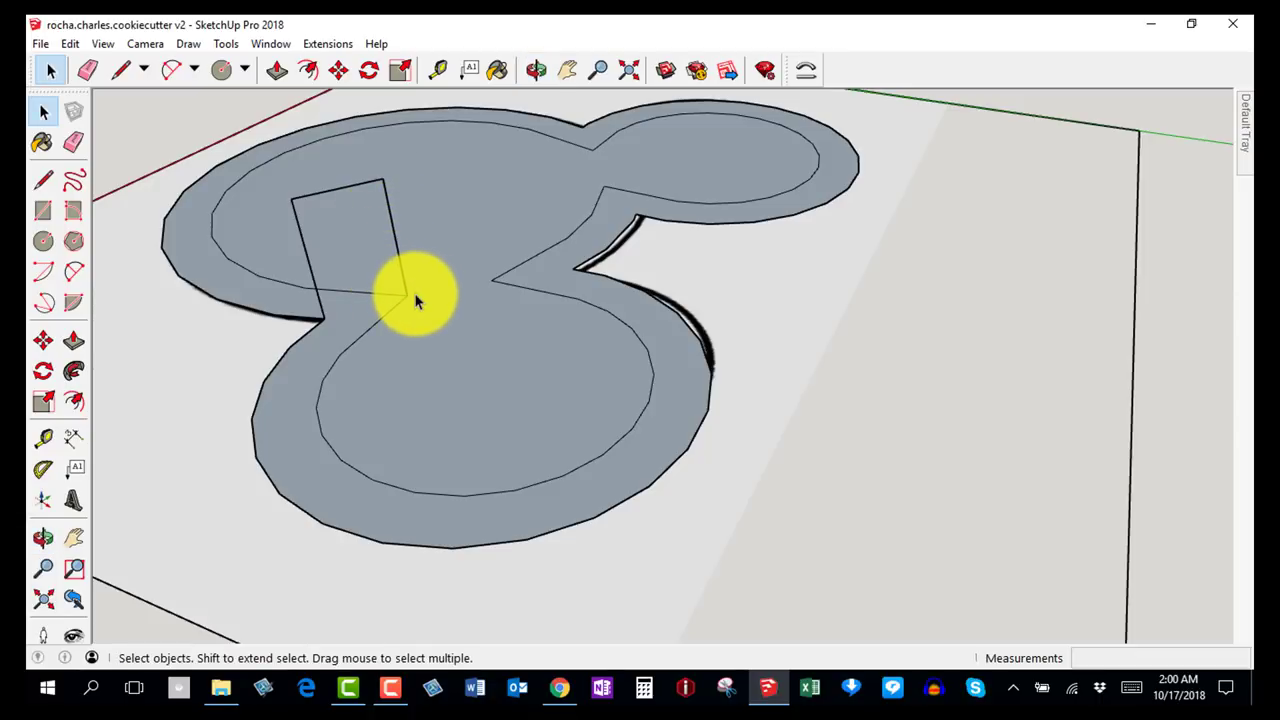
pyautogui.press('l')
pyautogui.click(406, 295)
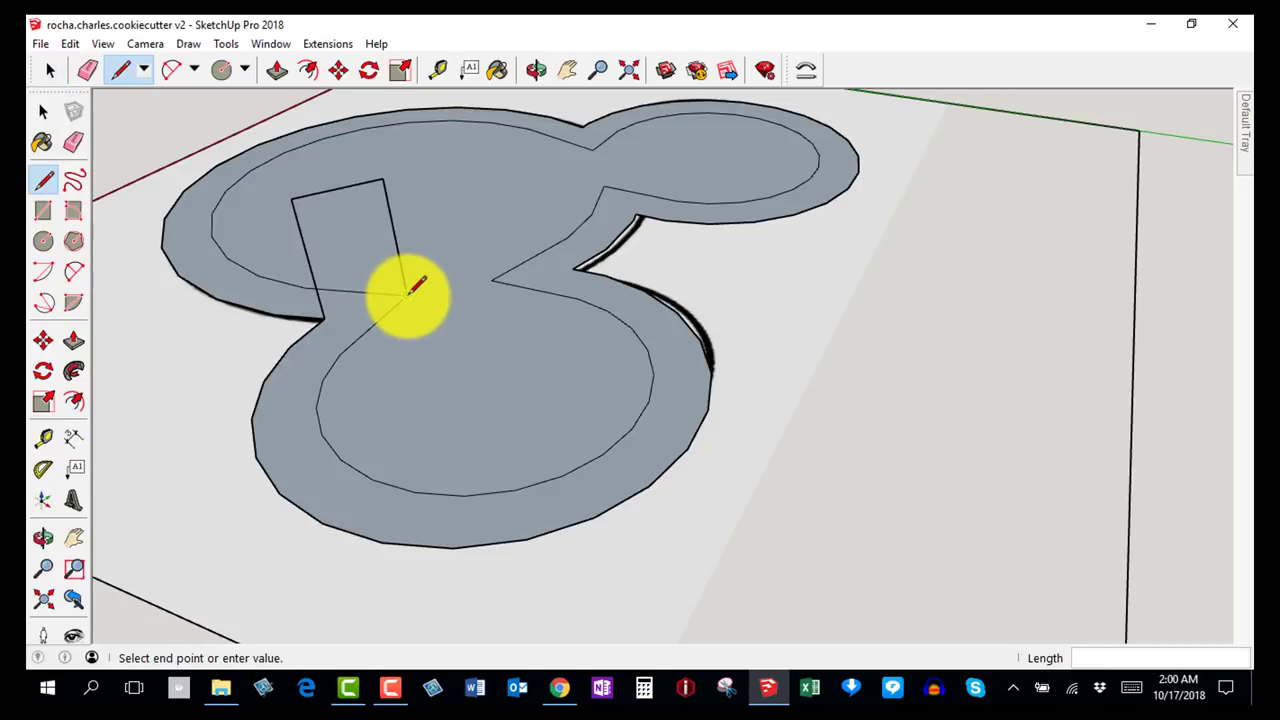
pyautogui.click(323, 318)
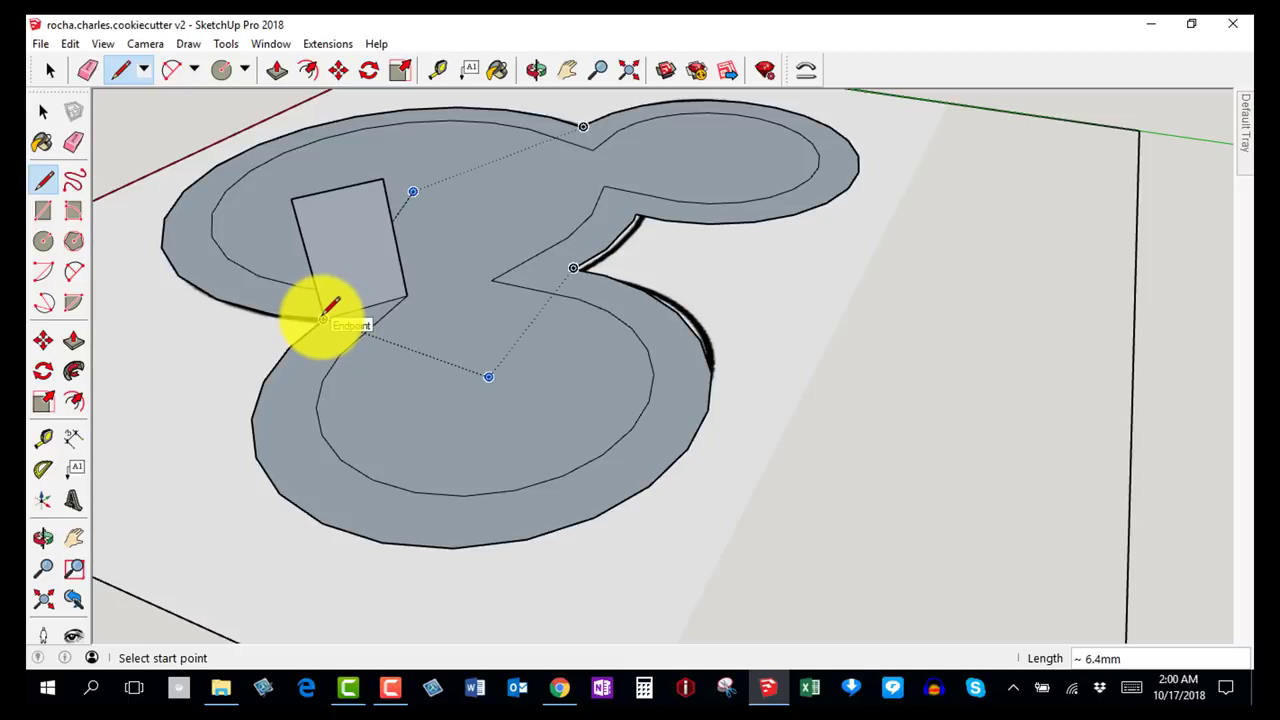
# Draw two diagonal lines on the upright rectangle from its top edge's midpoint to the midpoints of both vertical sides.
pyautogui.moveTo(323, 318)
pyautogui.mouseDown(button='middle')
pyautogui.moveTo(320, 306)
pyautogui.moveTo(394, 297)
pyautogui.moveTo(509, 297)
pyautogui.moveTo(501, 314)
pyautogui.moveTo(827, 283)
pyautogui.moveTo(449, 380)
pyautogui.moveTo(306, 354)
pyautogui.moveTo(474, 309)
pyautogui.moveTo(437, 316)
pyautogui.mouseUp(button='middle')
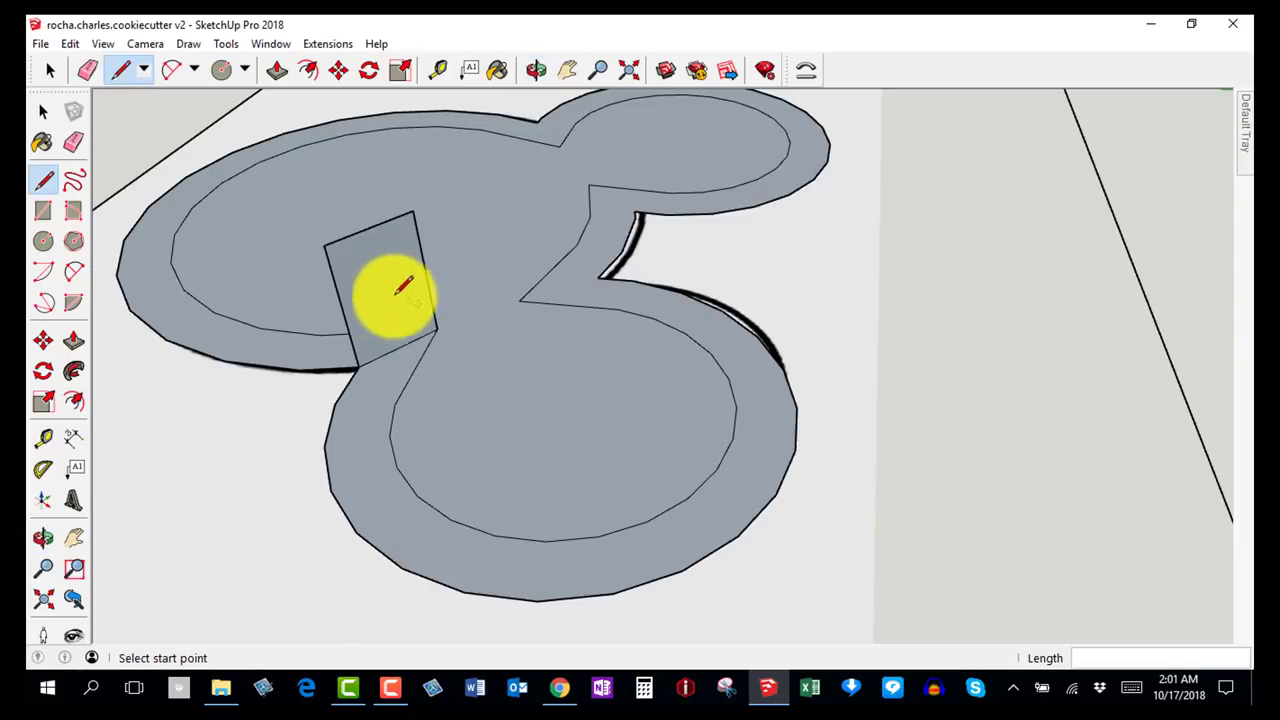
pyautogui.click(370, 228)
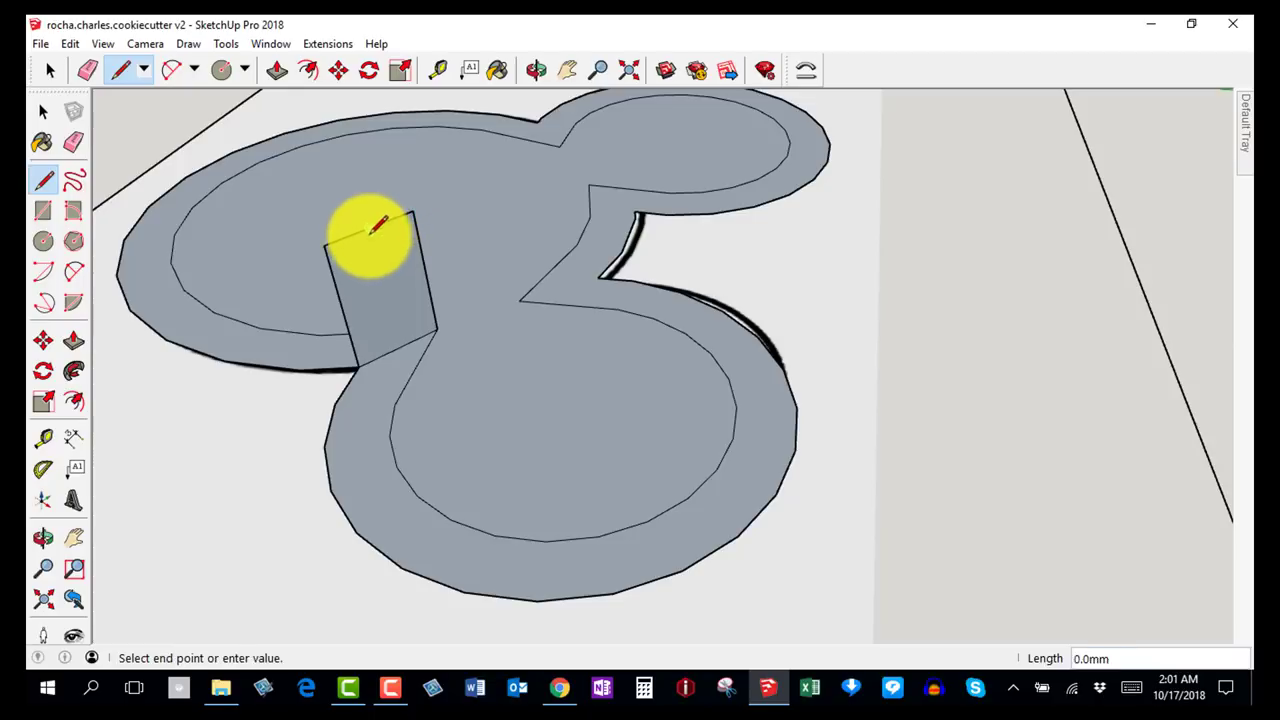
pyautogui.click(344, 308)
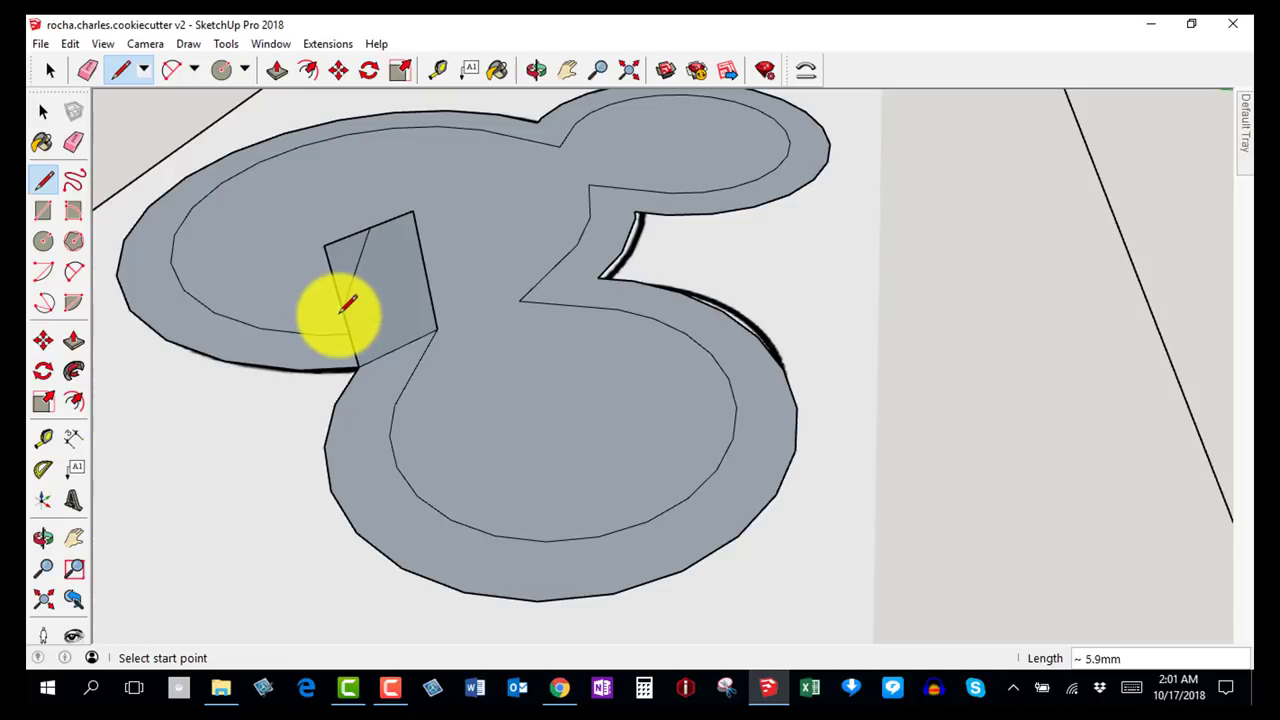
pyautogui.click(370, 228)
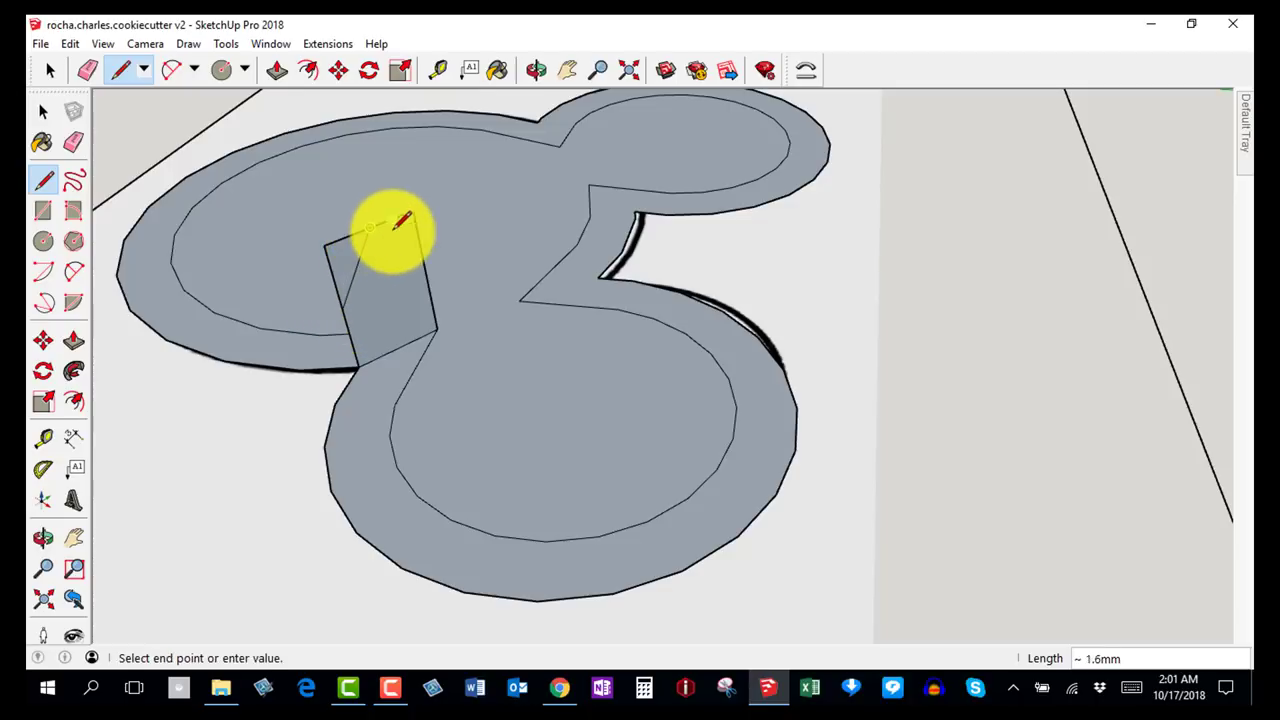
pyautogui.click(426, 271)
pyautogui.press('space')
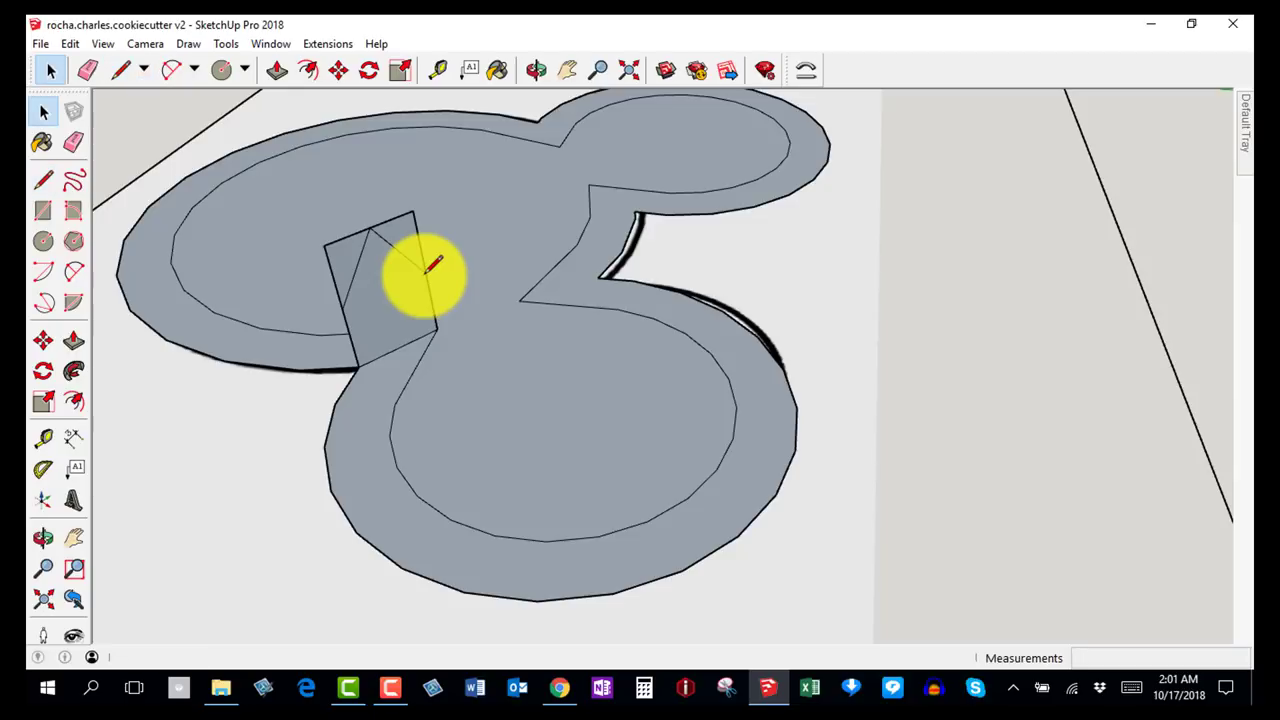
# Erase the upright rectangle's two upper corners outside the diagonals, leaving a pointed cutting-edge profile.
pyautogui.moveTo(433, 265); pyautogui.dragTo(369, 217, button='middle')
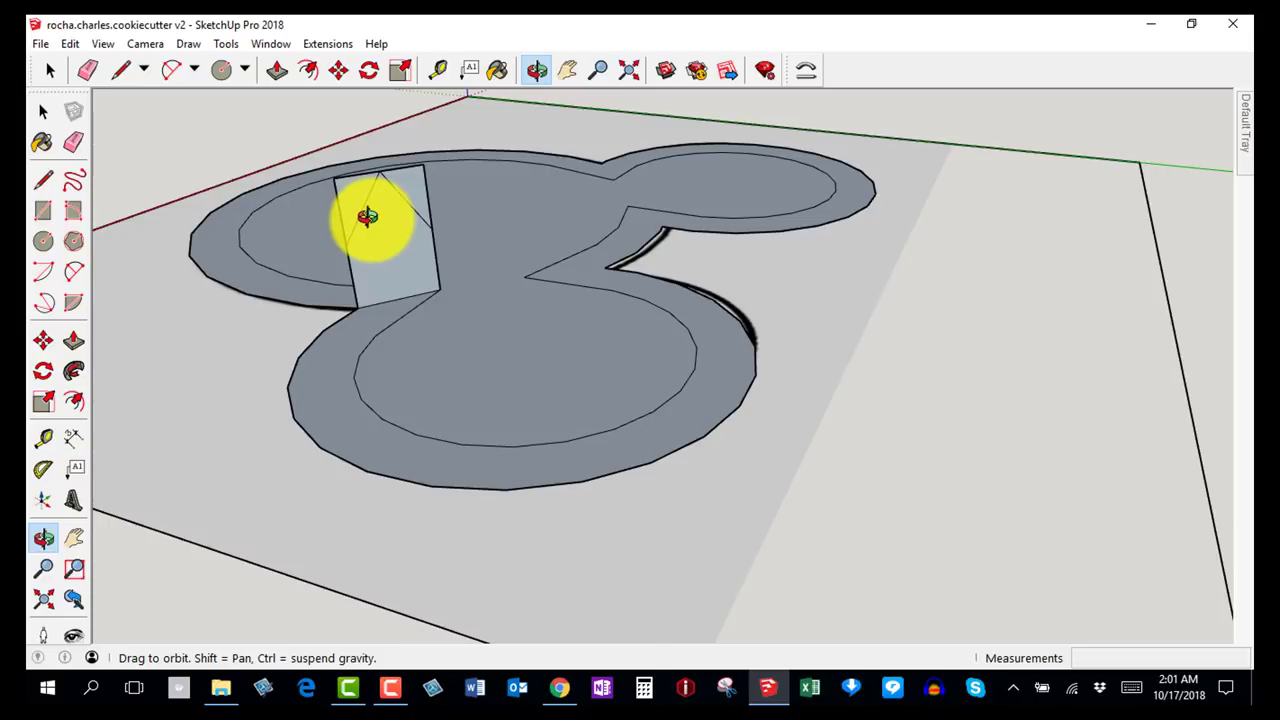
pyautogui.press('e')
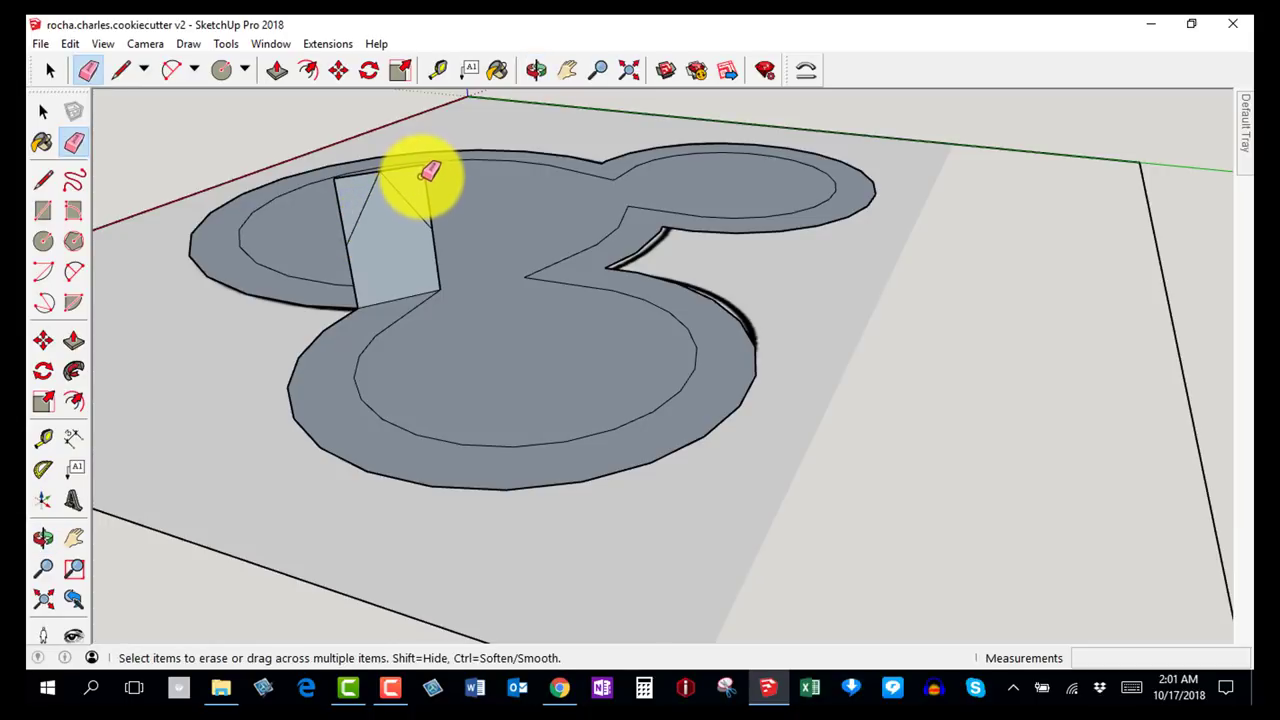
pyautogui.scroll(3, 426, 175)
pyautogui.scroll(-2, 427, 176)
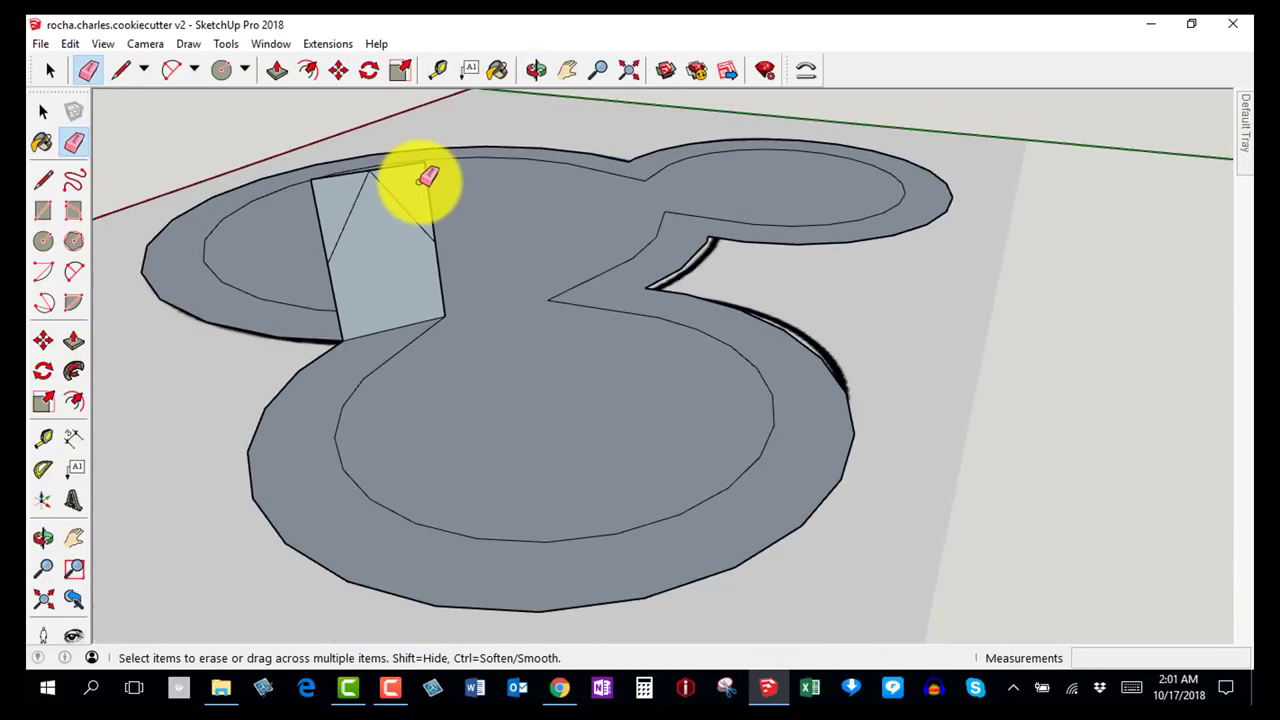
pyautogui.moveTo(427, 177)
pyautogui.mouseDown(button='middle')
pyautogui.moveTo(406, 211)
pyautogui.moveTo(413, 182)
pyautogui.mouseUp(button='middle')
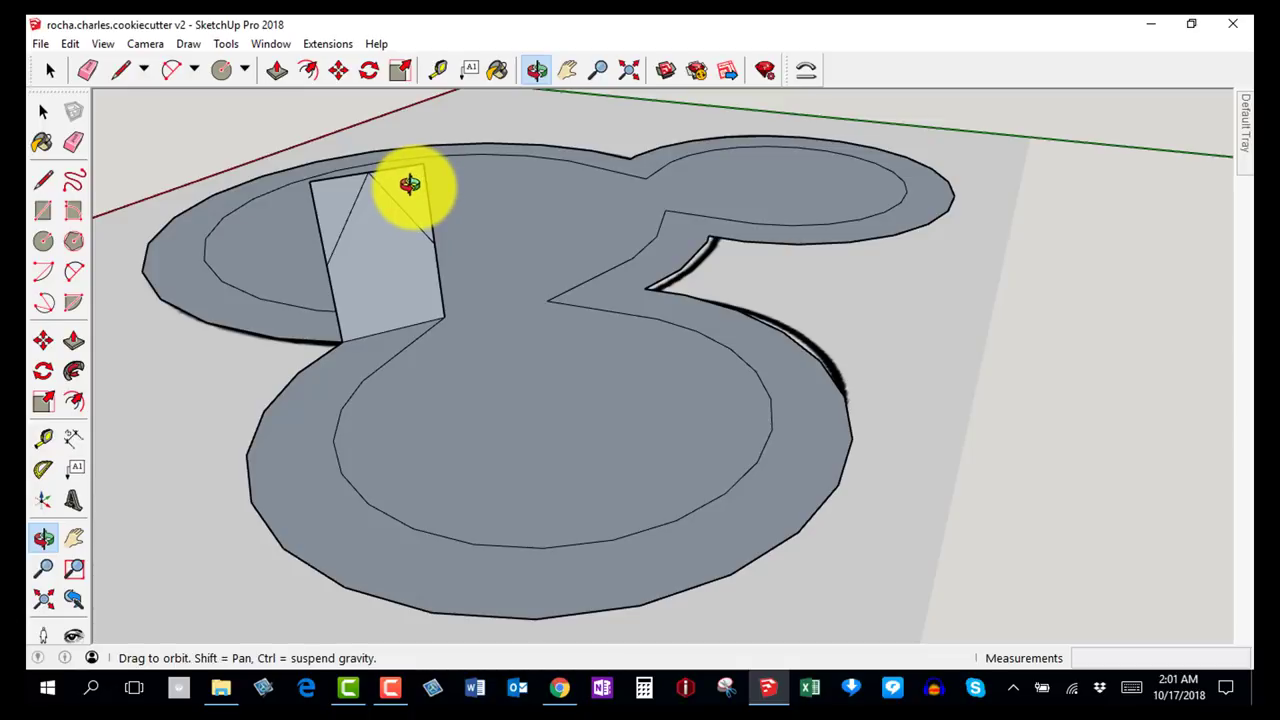
pyautogui.press('e')
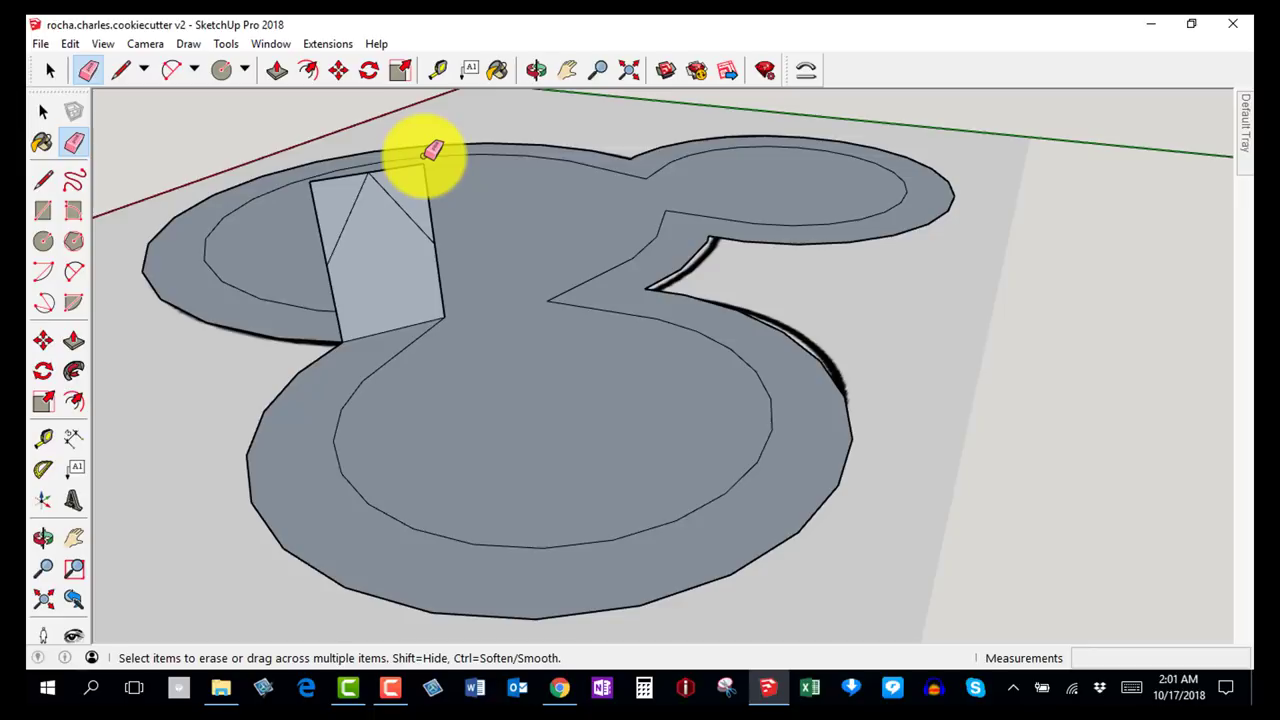
pyautogui.scroll(4, 430, 151)
pyautogui.click(428, 155)
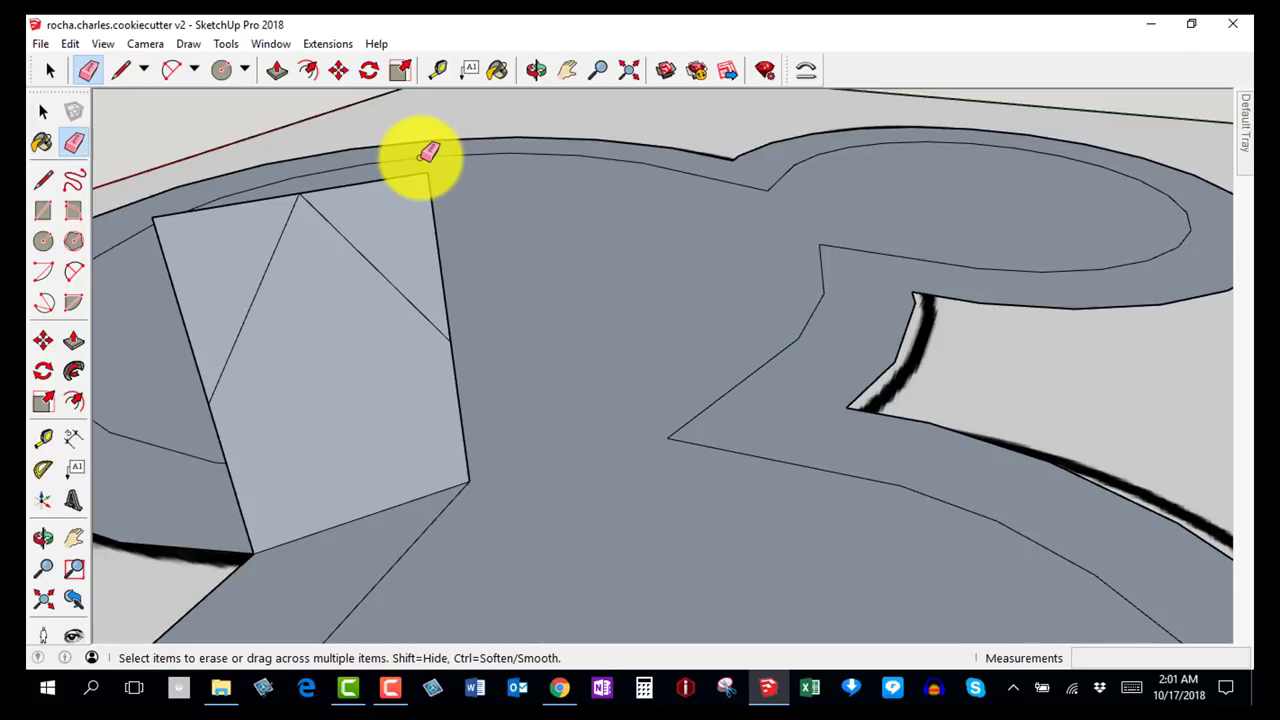
pyautogui.scroll(-1, 428, 155)
pyautogui.scroll(-2, 426, 162)
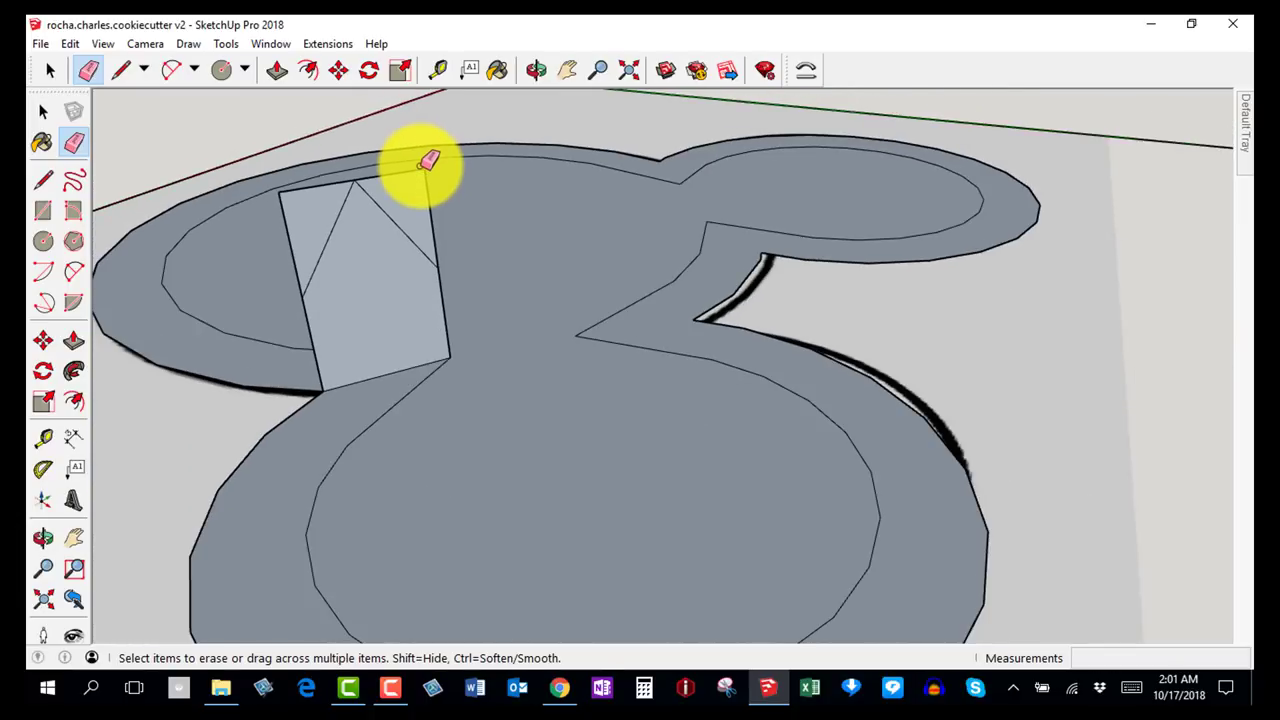
pyautogui.moveTo(432, 171); pyautogui.dragTo(420, 166)
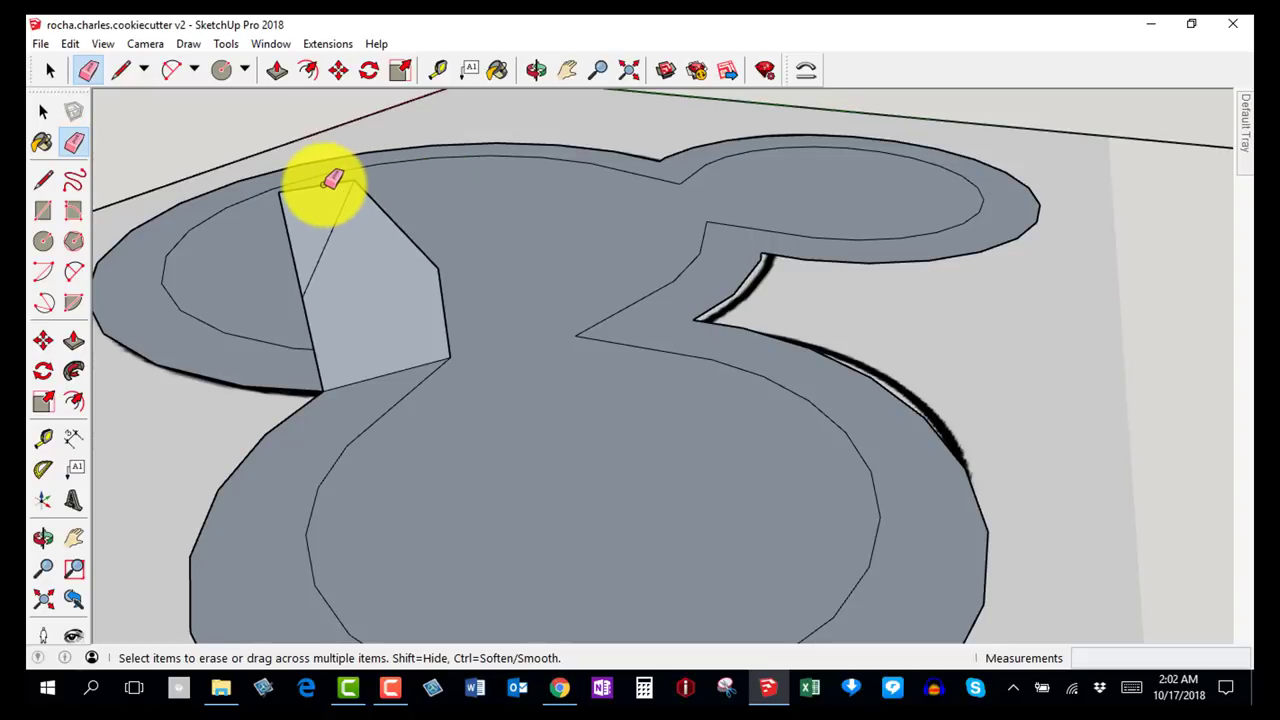
pyautogui.moveTo(320, 195); pyautogui.dragTo(278, 209)
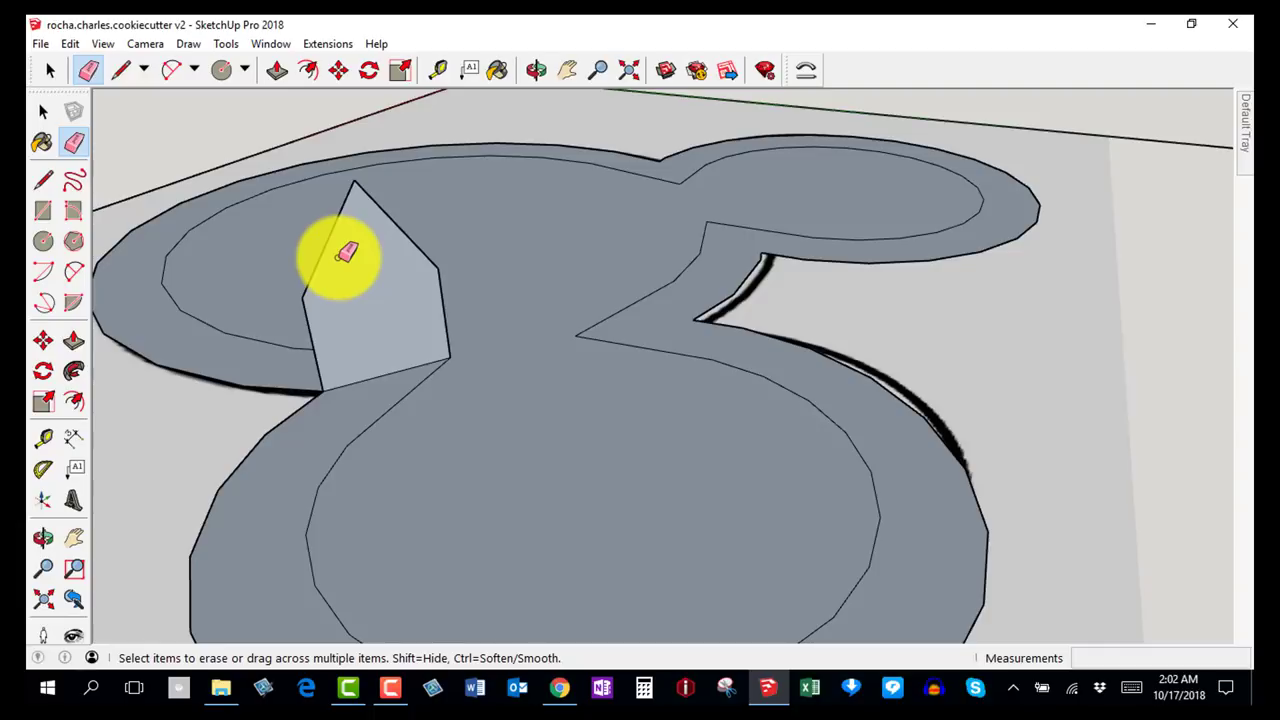
# Select all segments of the inner head outline, around both ears and the face, as the Follow Me path.
pyautogui.press('space')
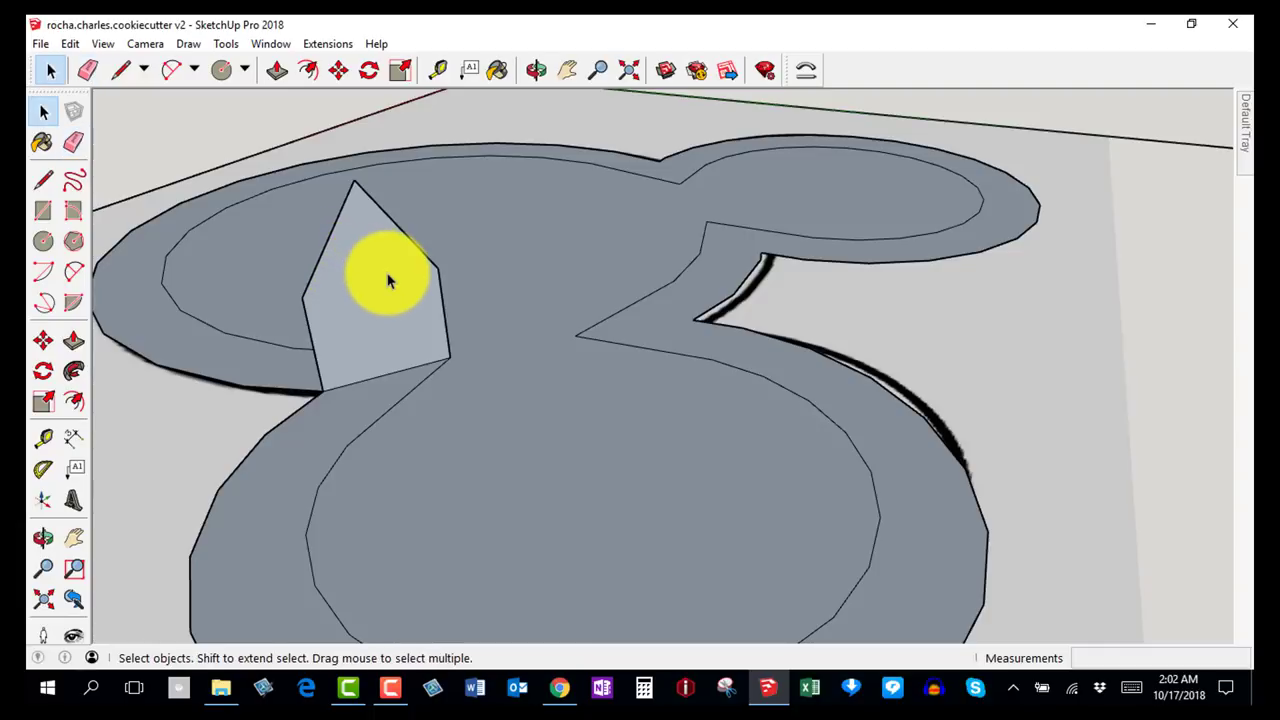
pyautogui.press('o')
pyautogui.moveTo(383, 277); pyautogui.dragTo(466, 344)
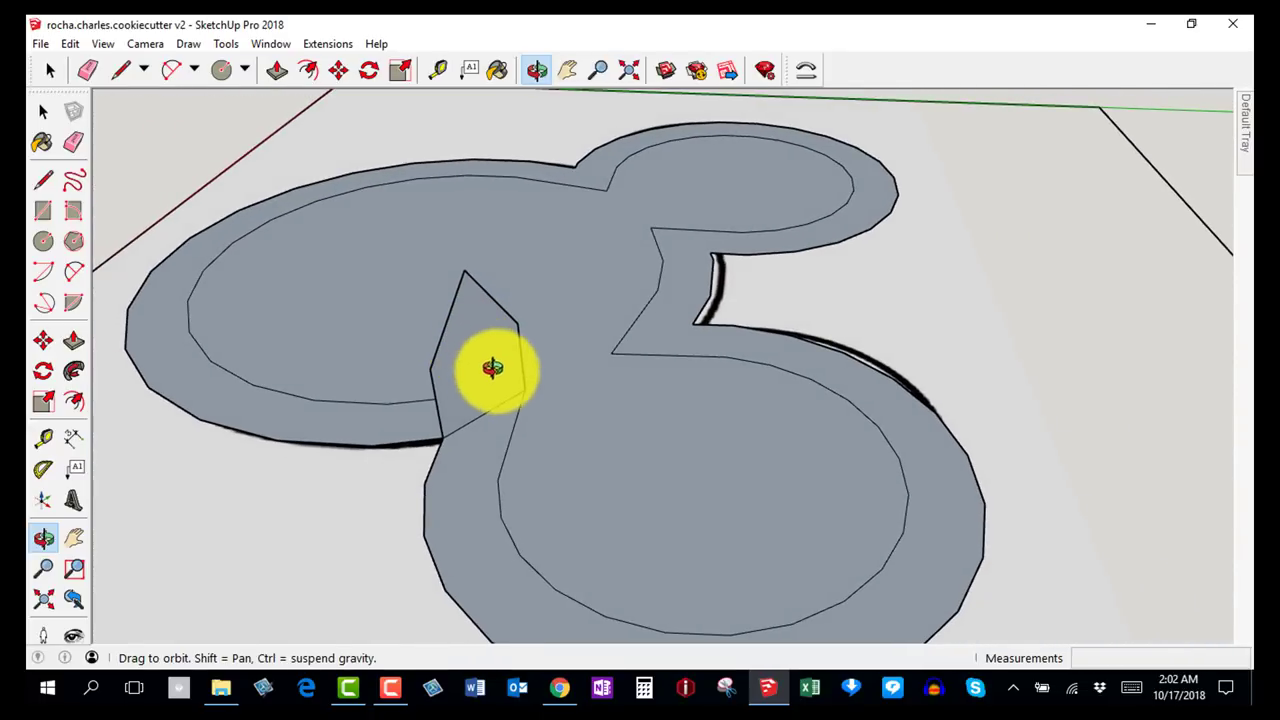
pyautogui.press('space')
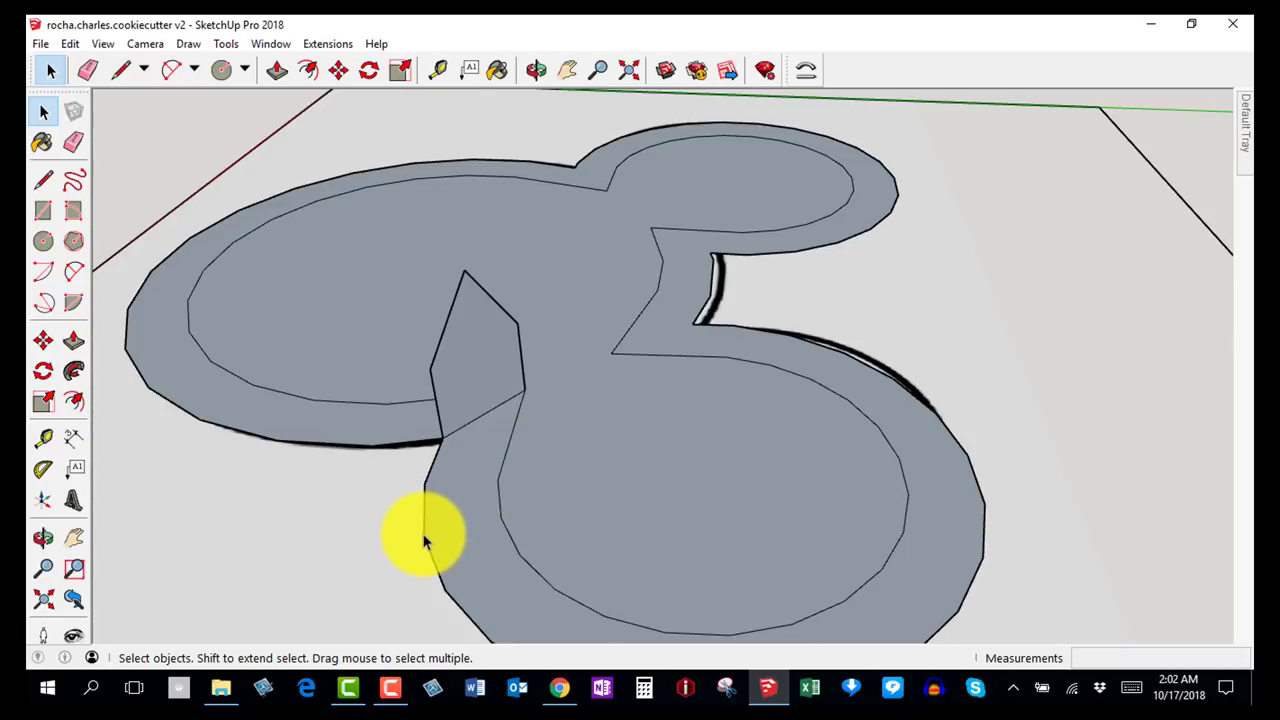
pyautogui.keyDown('ctrl'); pyautogui.click(503, 527); pyautogui.keyUp('ctrl')
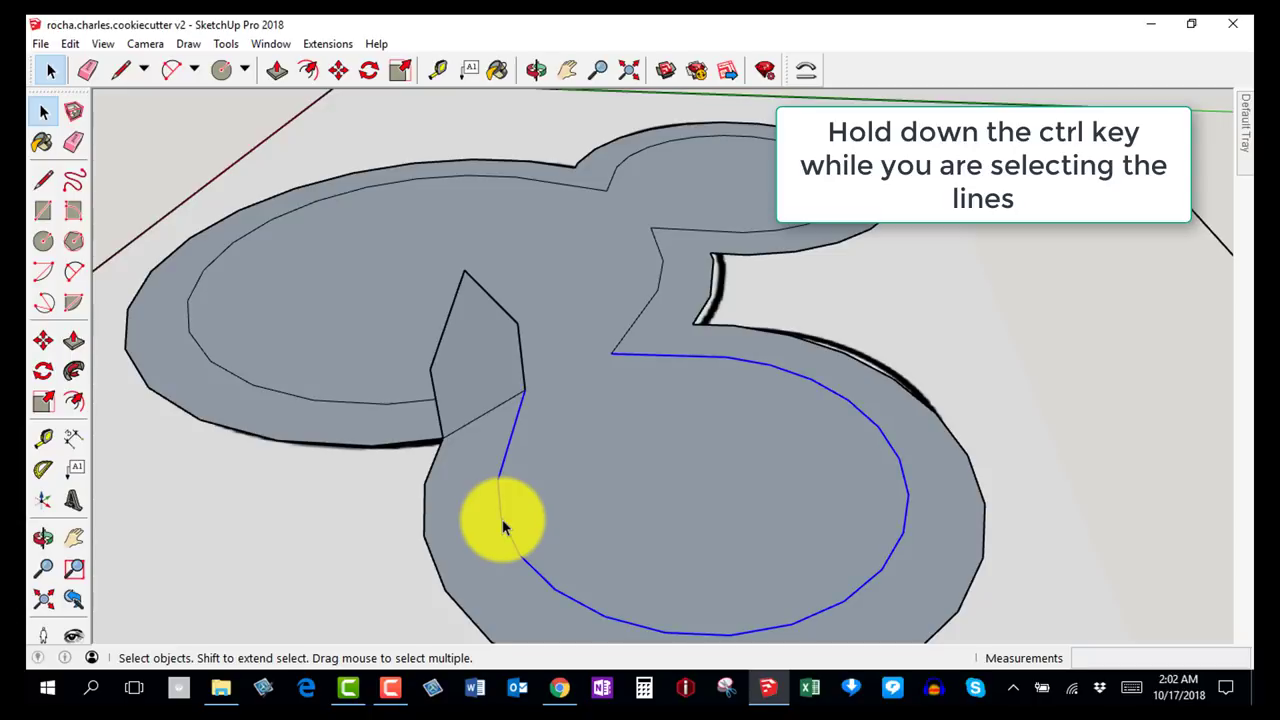
pyautogui.keyDown('ctrl'); pyautogui.click(634, 337); pyautogui.keyUp('ctrl')
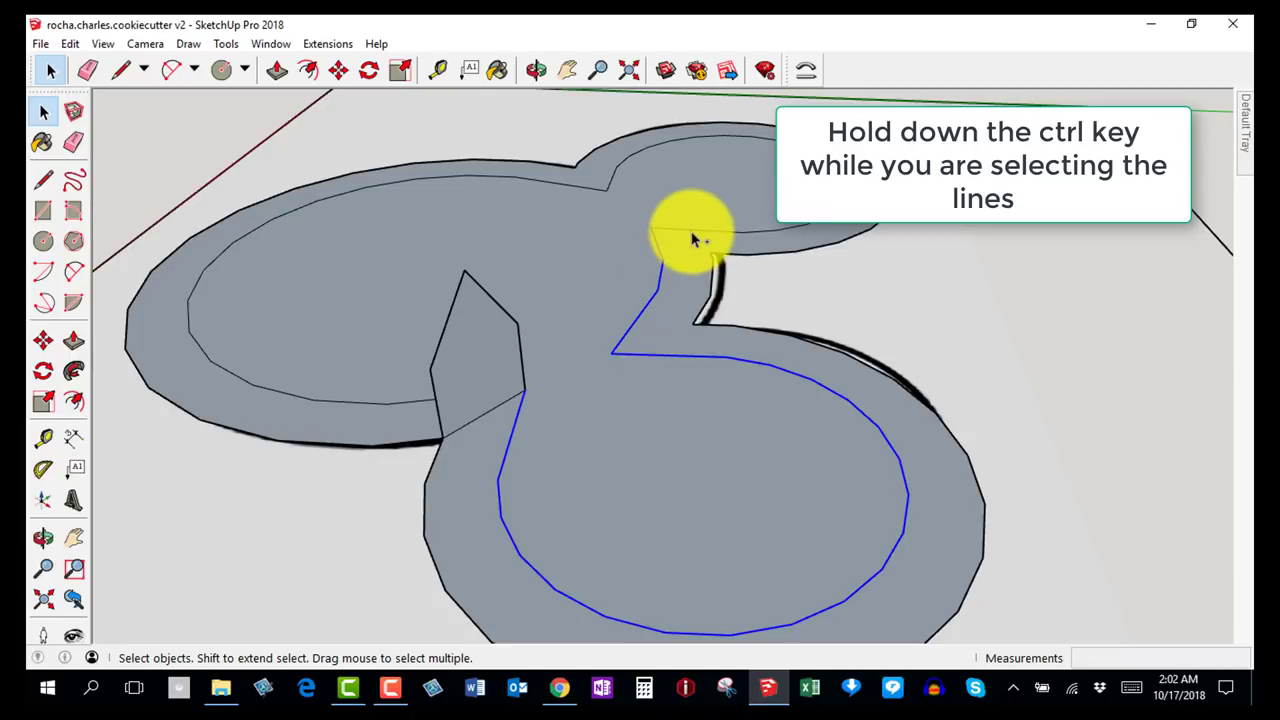
pyautogui.keyDown('ctrl'); pyautogui.click(692, 234); pyautogui.keyUp('ctrl')
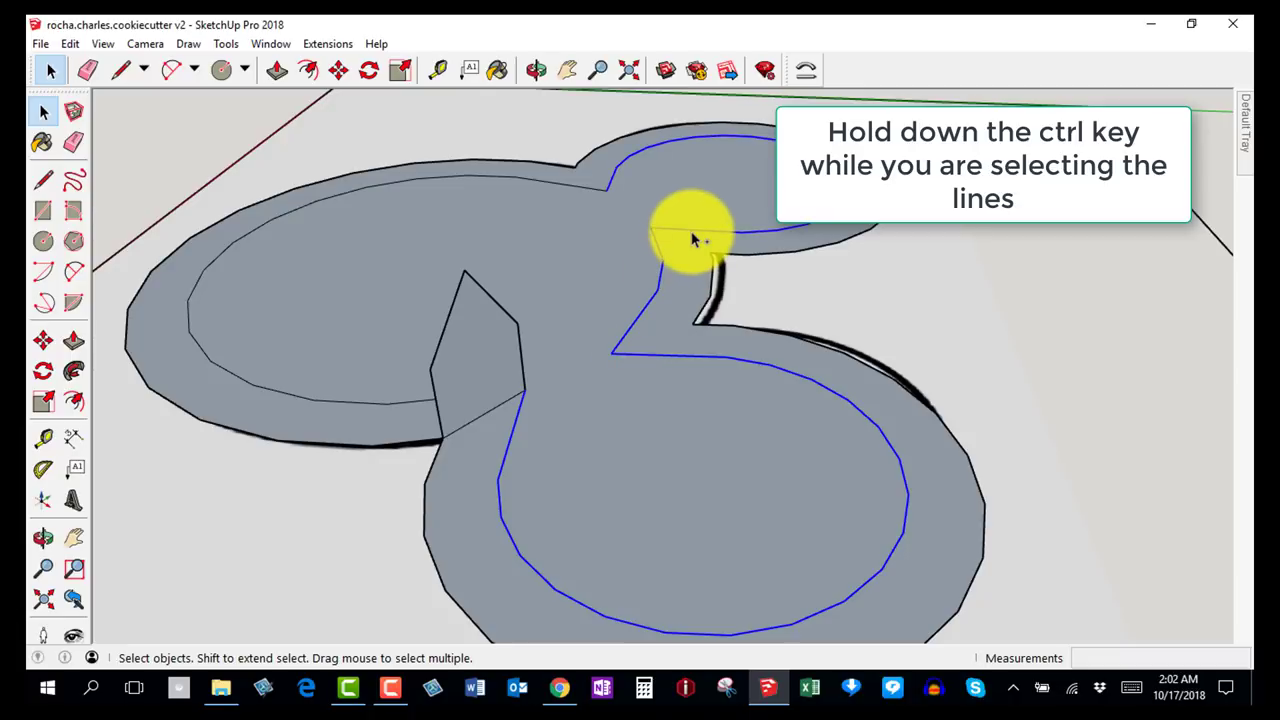
pyautogui.keyDown('ctrl'); pyautogui.click(588, 197); pyautogui.keyUp('ctrl')
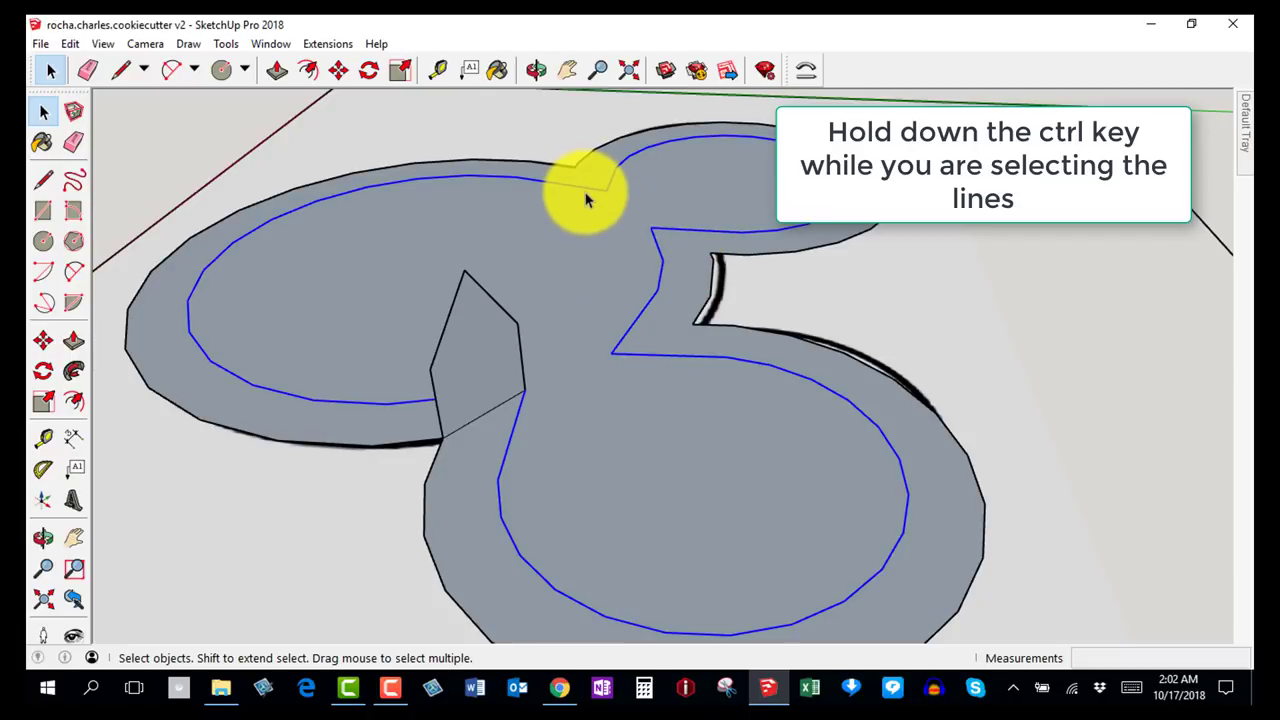
pyautogui.keyDown('ctrl'); pyautogui.click(414, 401); pyautogui.keyUp('ctrl')
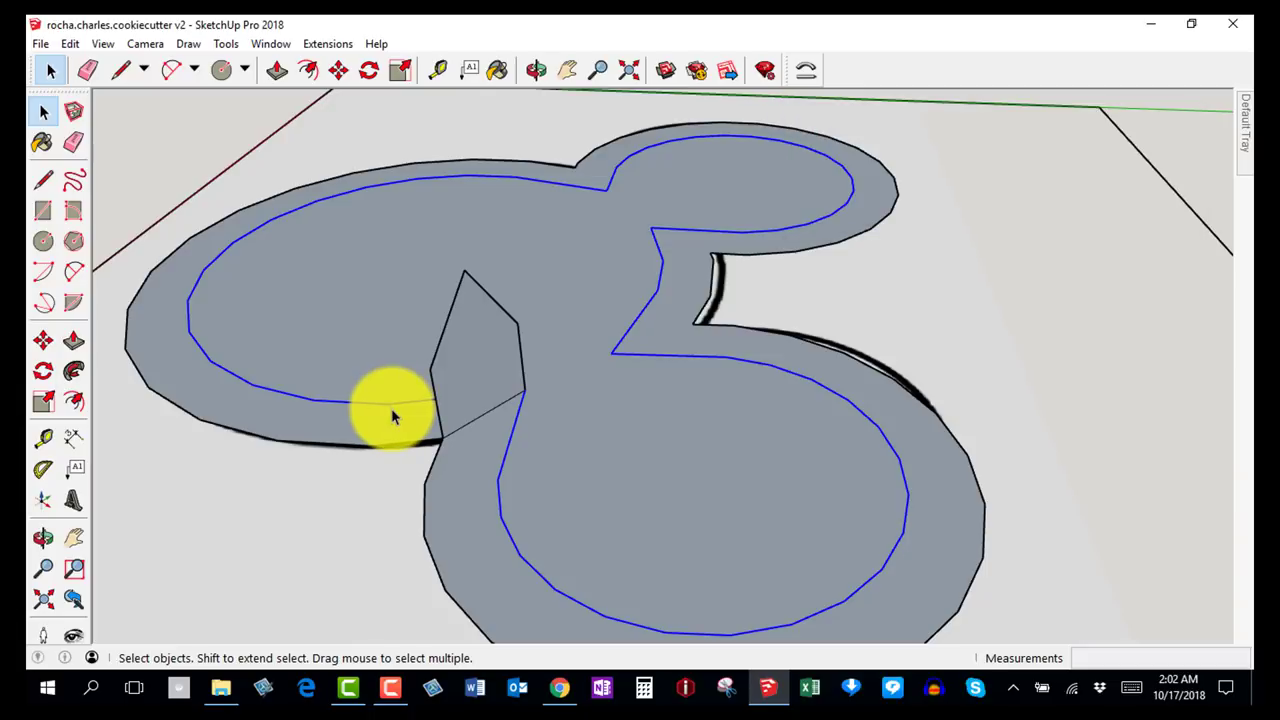
# Sweep the pointed profile face along the selected inner head outline with Follow Me to form the cutter wall.
pyautogui.moveTo(391, 408); pyautogui.dragTo(737, 382, button='middle')
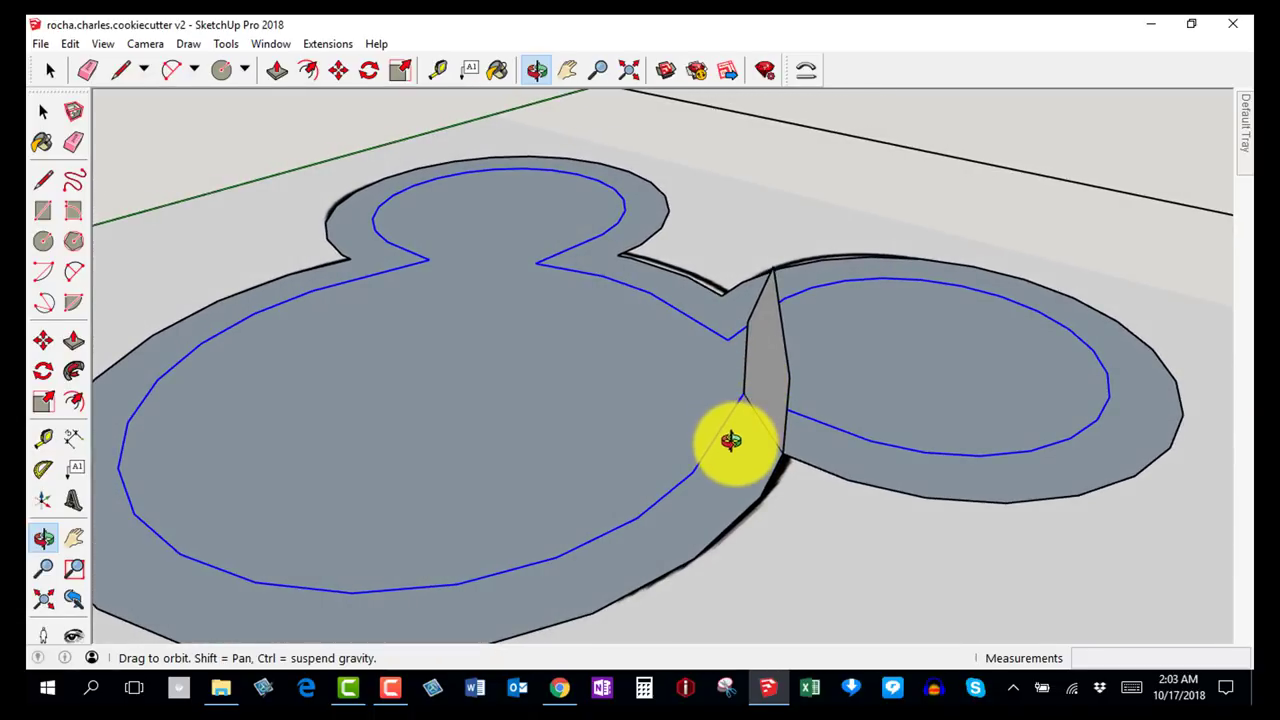
pyautogui.press('space')
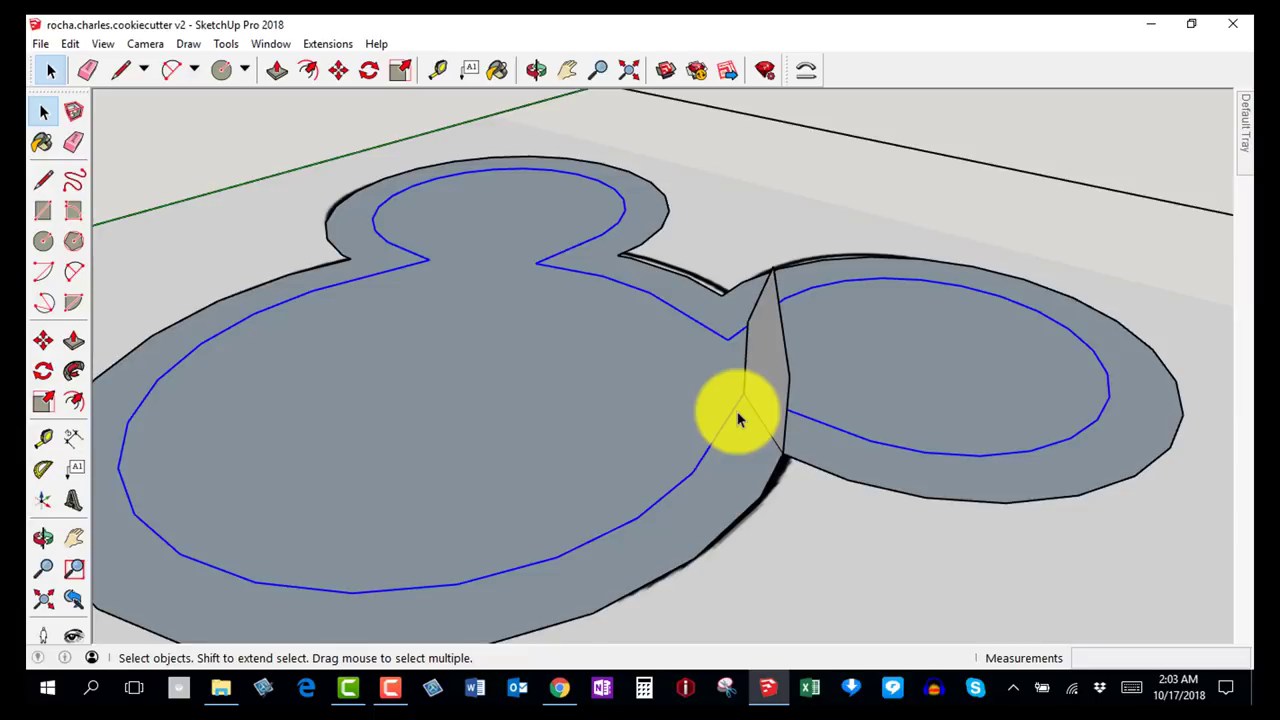
pyautogui.scroll(-1, 725, 430)
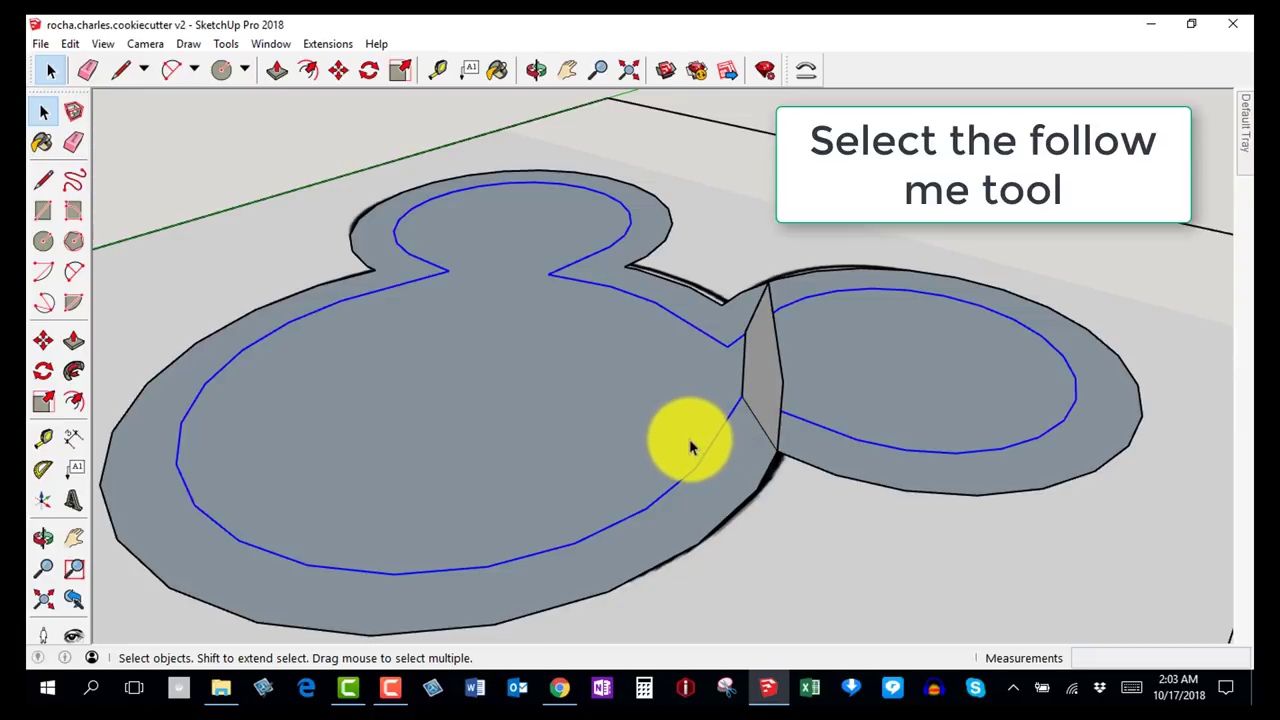
pyautogui.click(76, 375)
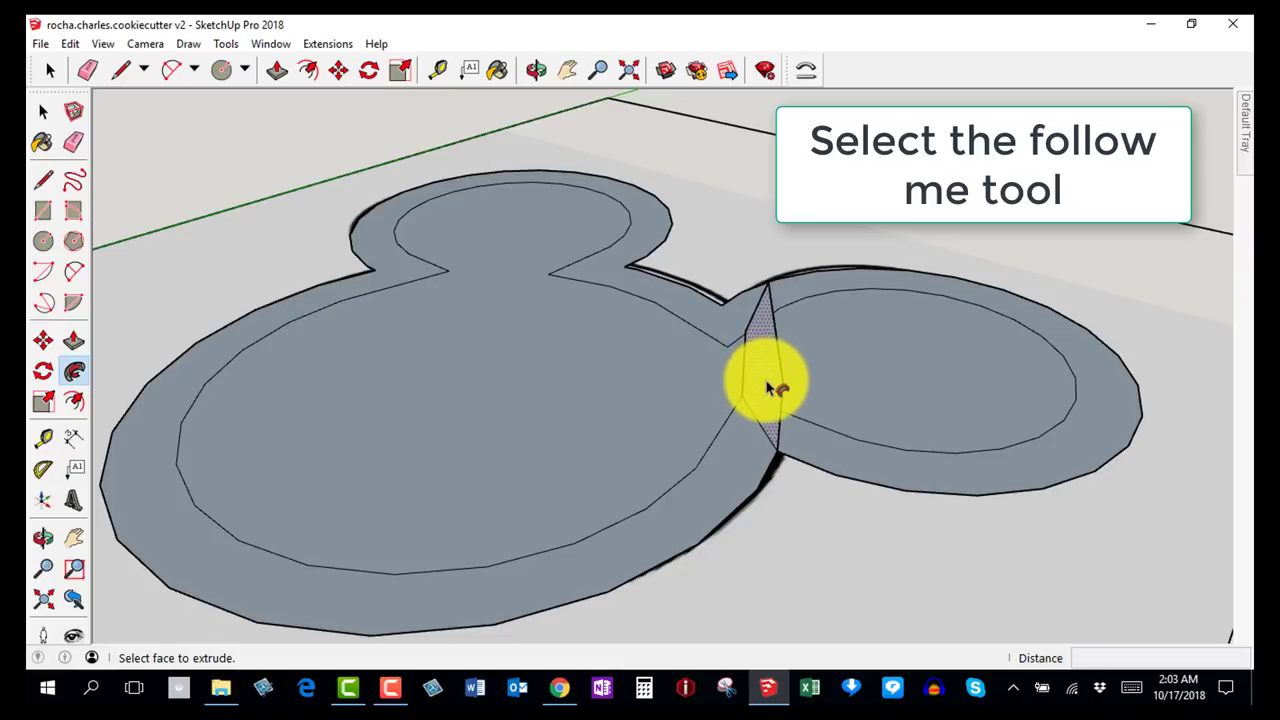
pyautogui.click(768, 381)
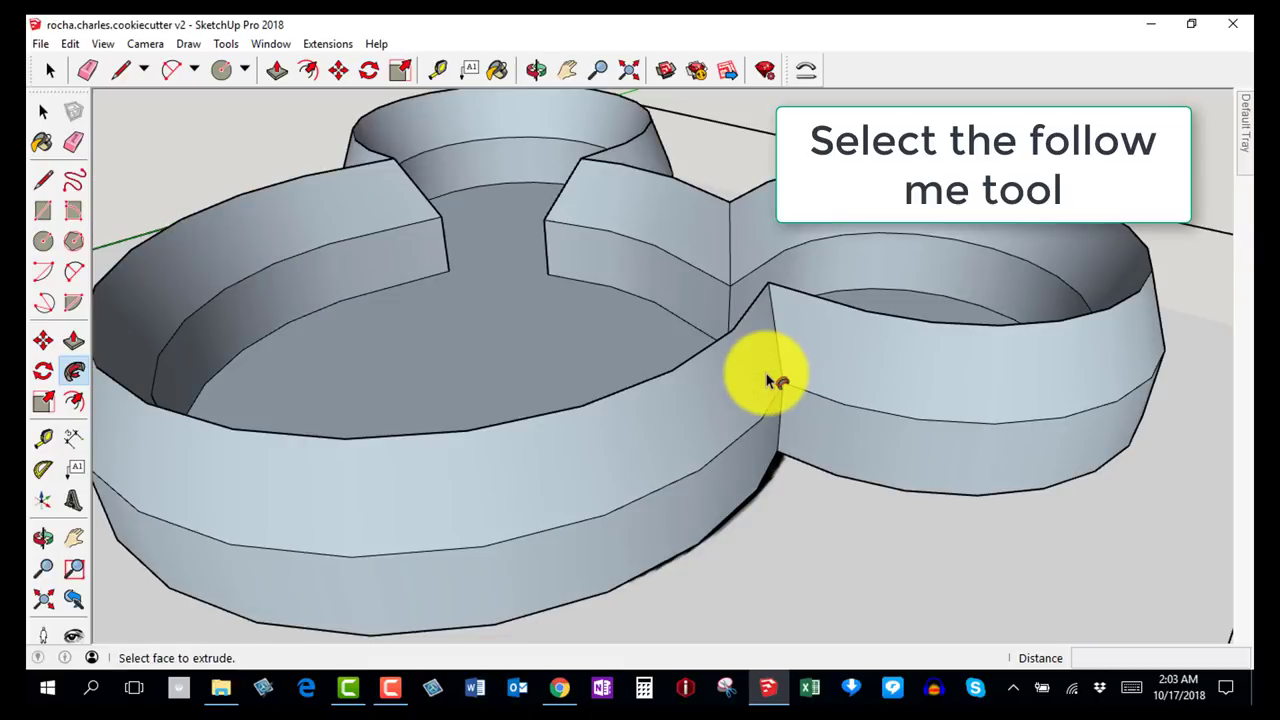
pyautogui.moveTo(768, 381); pyautogui.dragTo(709, 457, button='middle')
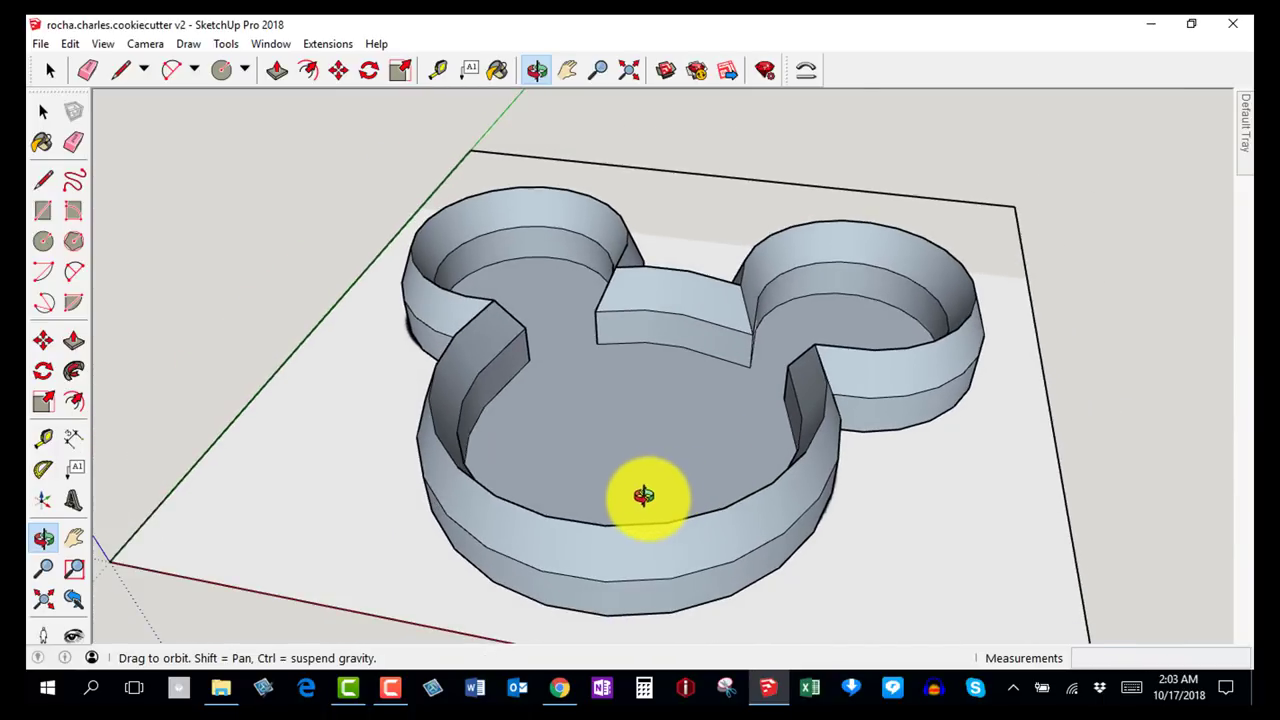
pyautogui.moveTo(643, 495); pyautogui.dragTo(676, 493, button='middle')
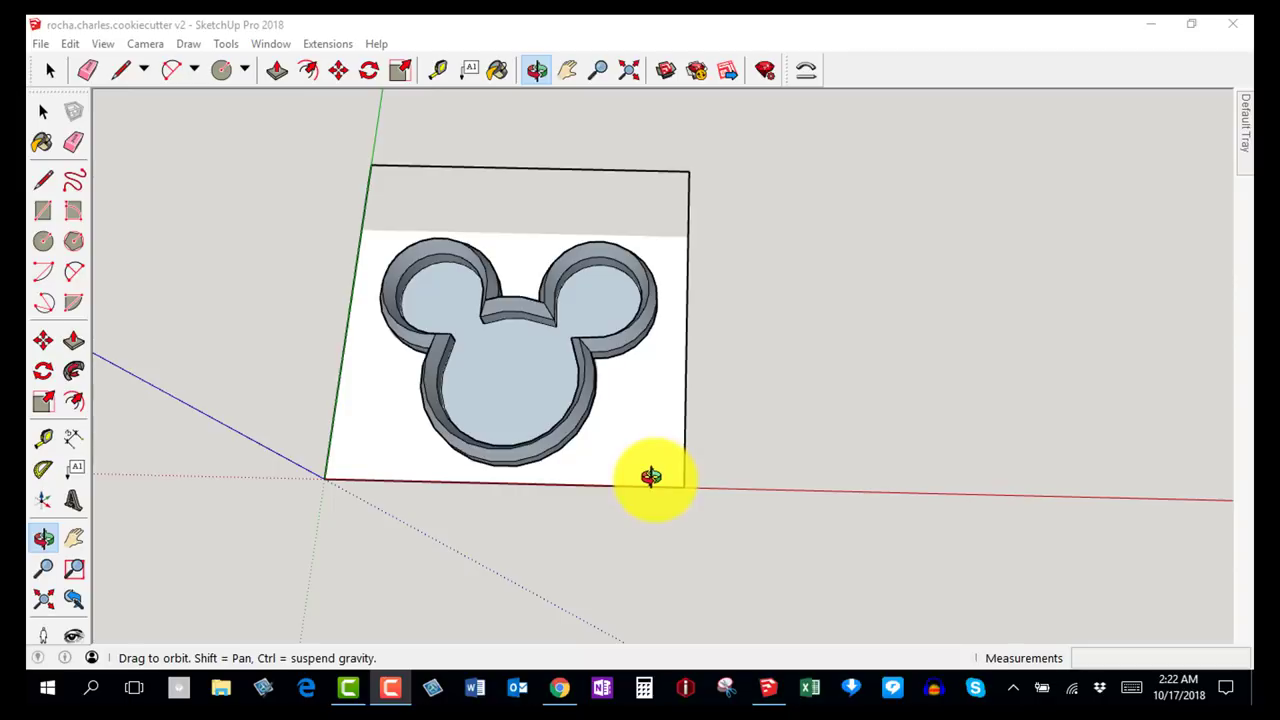
# Erase all four edges of the large reference image rectangle around the cutter, removing the image with them.
pyautogui.moveTo(651, 478)
pyautogui.mouseDown()
pyautogui.moveTo(703, 434)
pyautogui.moveTo(666, 457)
pyautogui.moveTo(651, 440)
pyautogui.moveTo(651, 343)
pyautogui.moveTo(642, 400)
pyautogui.mouseUp()
pyautogui.scroll(3, 659, 450)
pyautogui.scroll(-2, 642, 400)
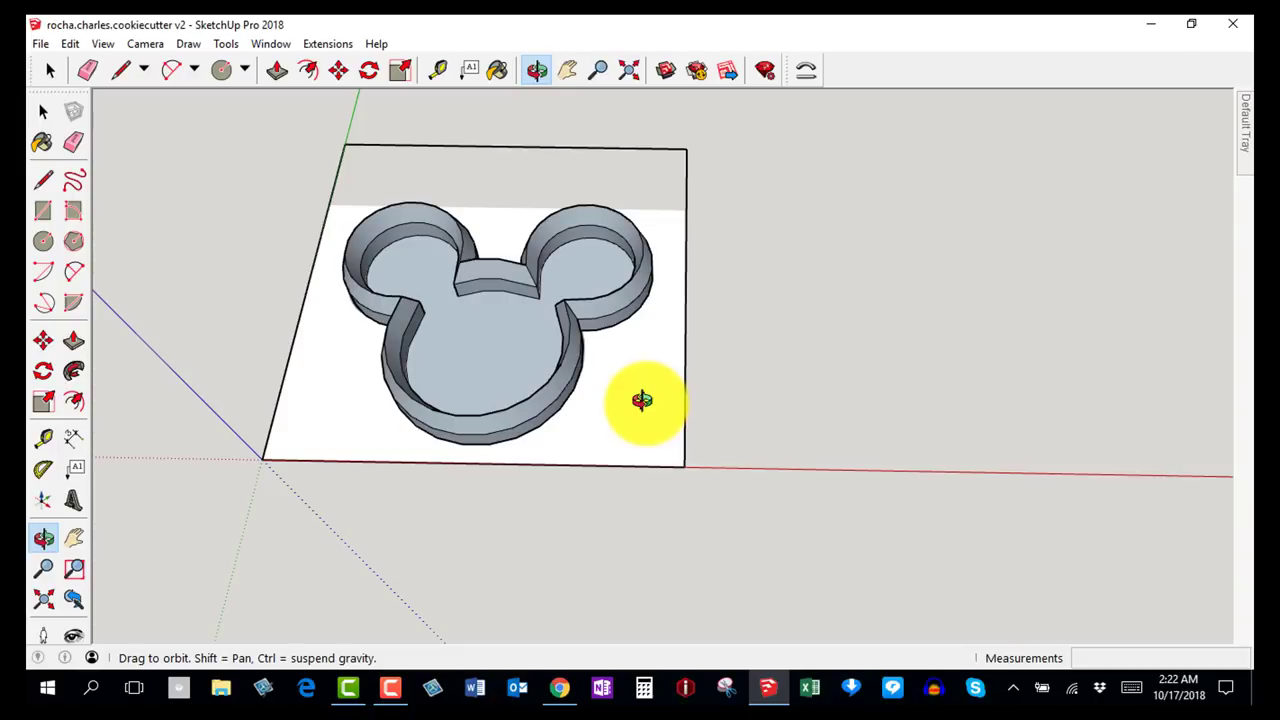
pyautogui.press('e')
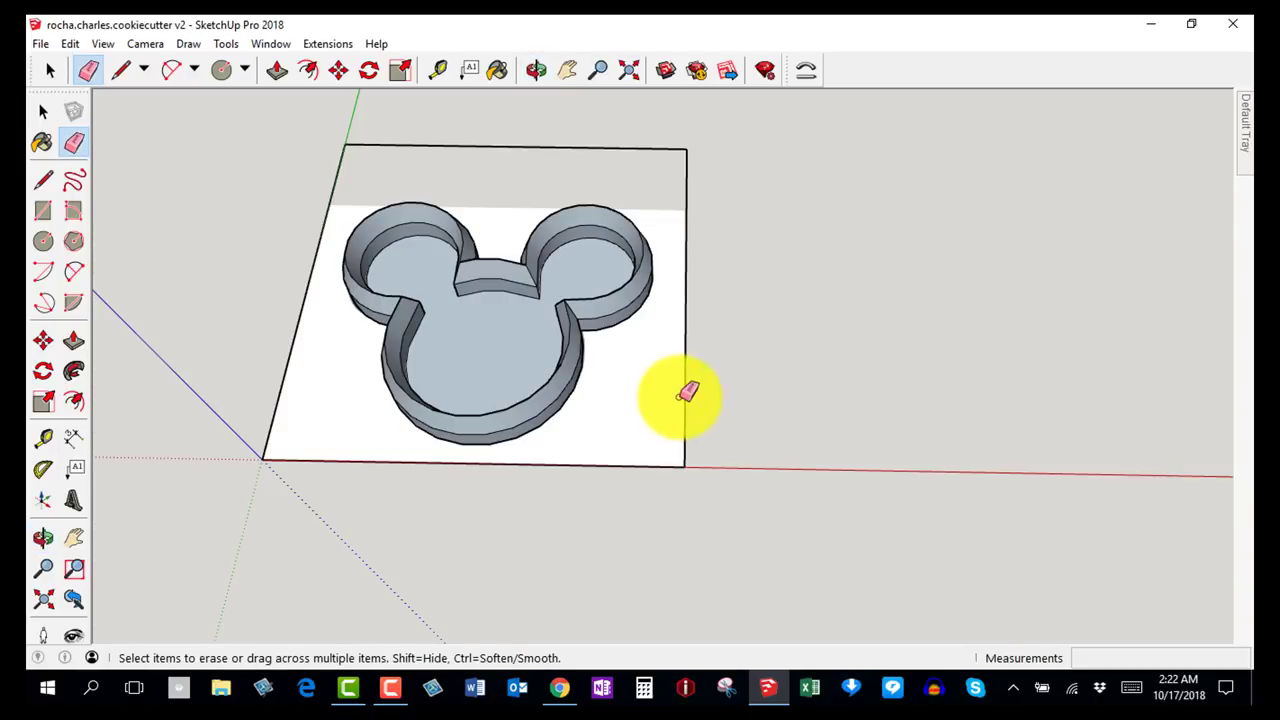
pyautogui.moveTo(690, 158); pyautogui.dragTo(668, 142)
pyautogui.moveTo(355, 140); pyautogui.dragTo(349, 143)
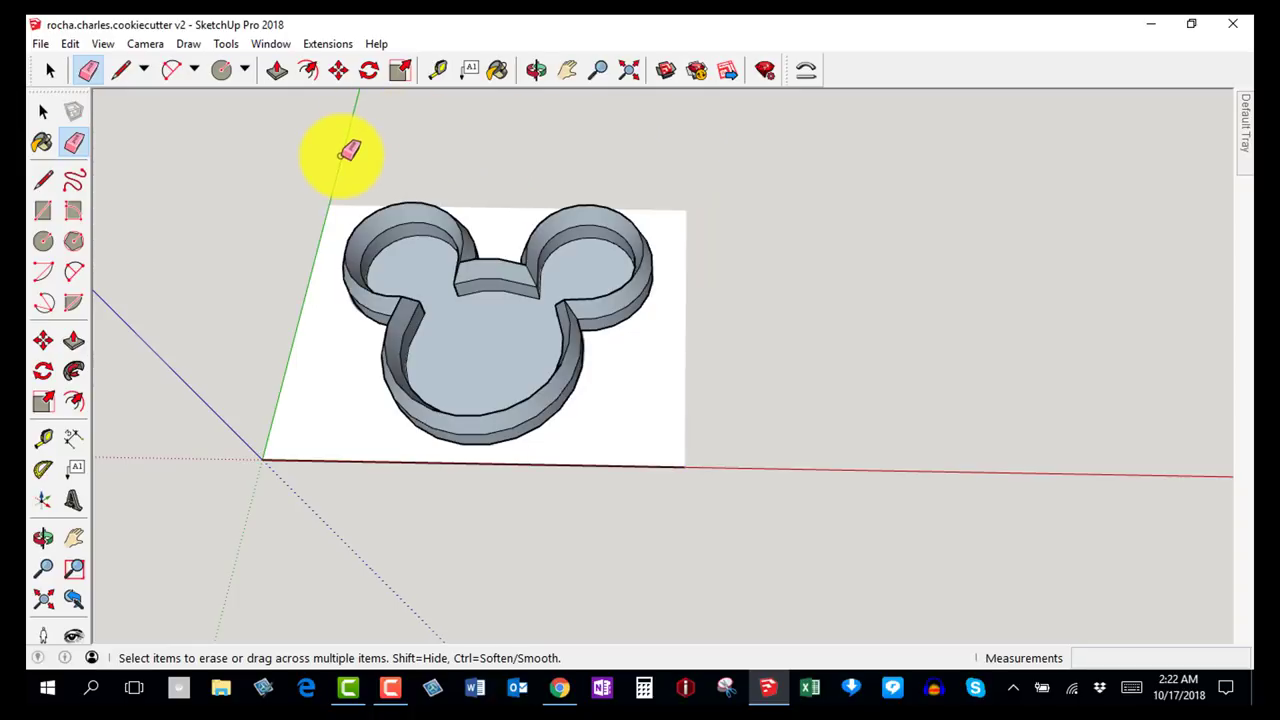
pyautogui.scroll(3, 584, 472)
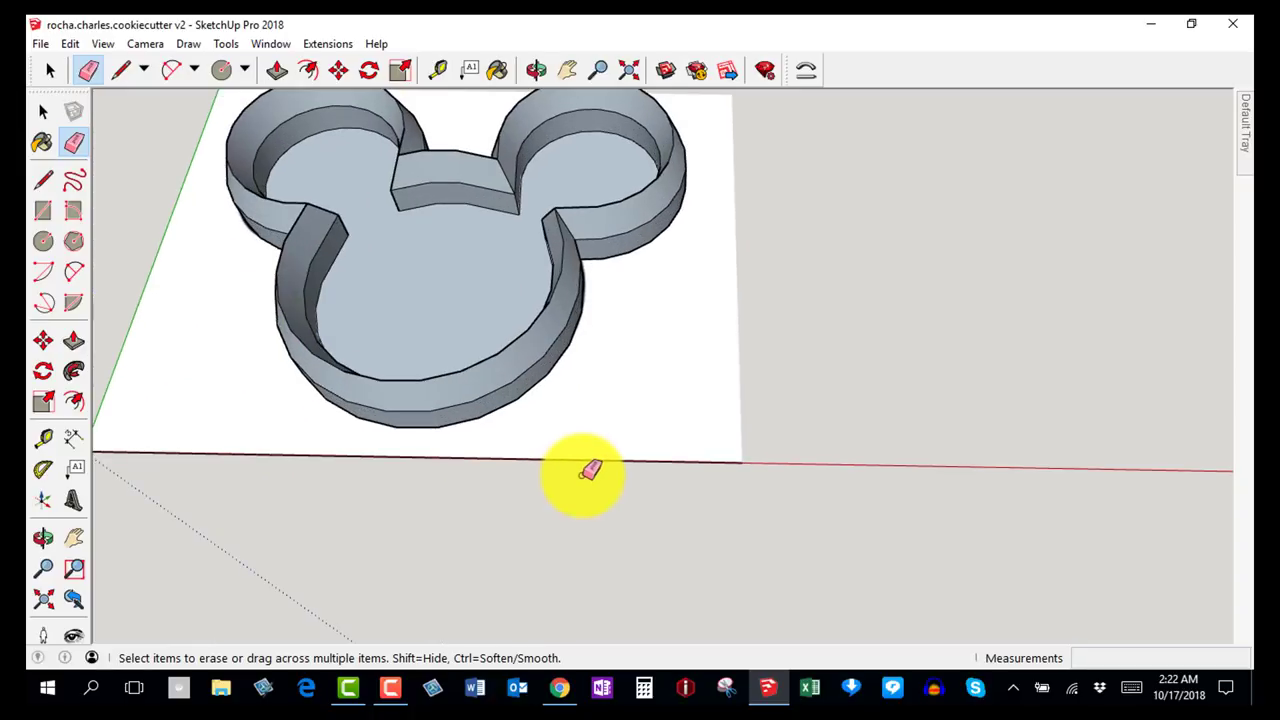
pyautogui.click(741, 406)
pyautogui.click(708, 457)
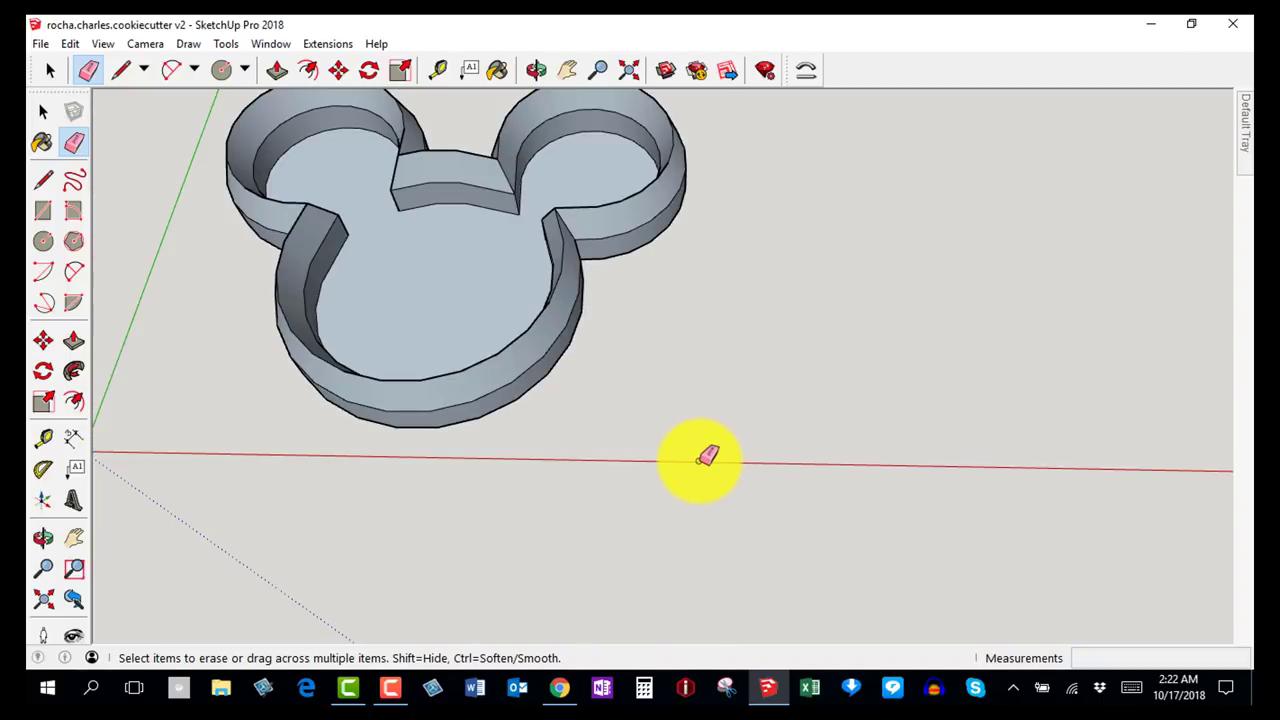
# Try deleting the flat face inside the cutter walls in two different ways, undoing each deletion.
pyautogui.press('o')
pyautogui.moveTo(400, 312); pyautogui.dragTo(428, 445)
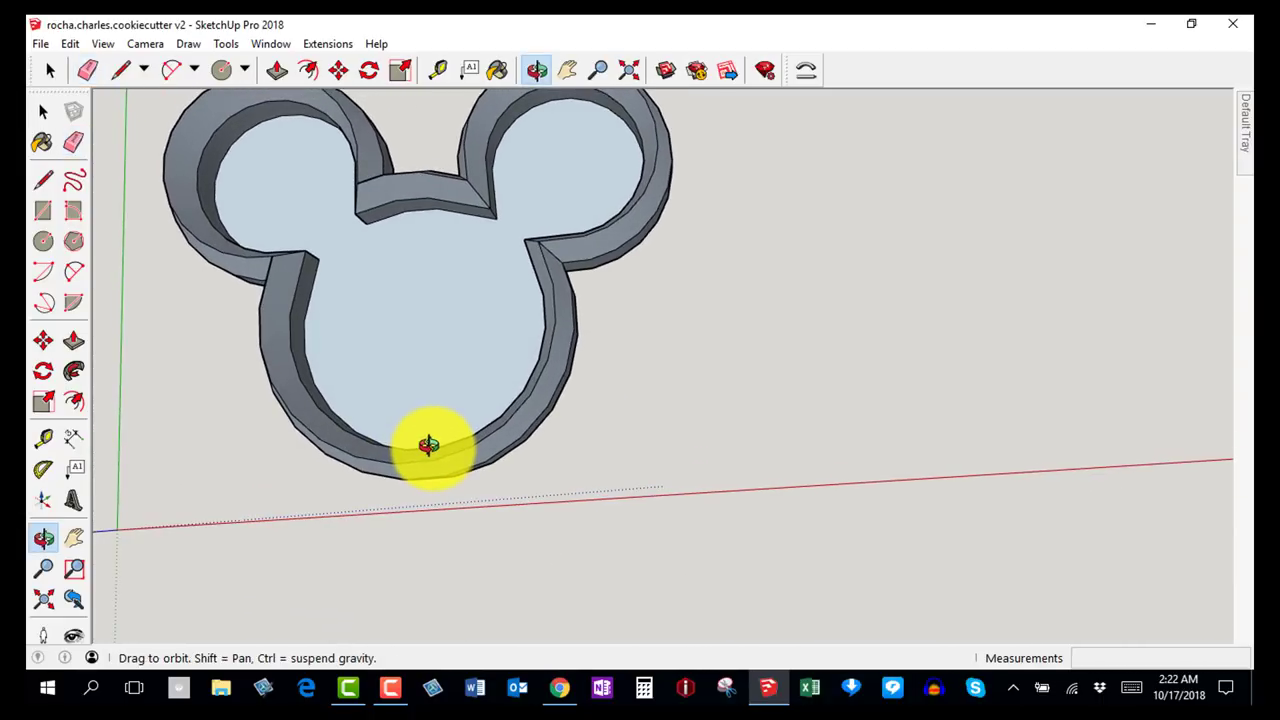
pyautogui.moveTo(423, 377); pyautogui.dragTo(423, 171)
pyautogui.moveTo(423, 343); pyautogui.dragTo(429, 420)
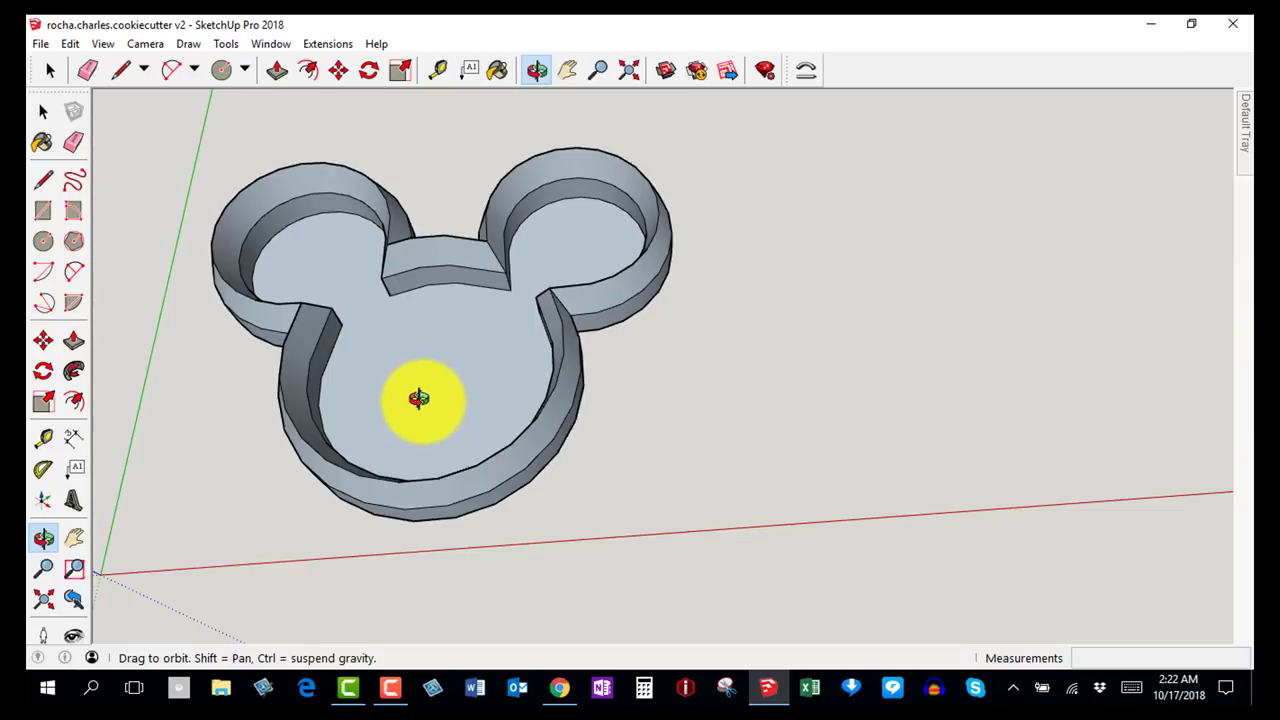
pyautogui.press('space')
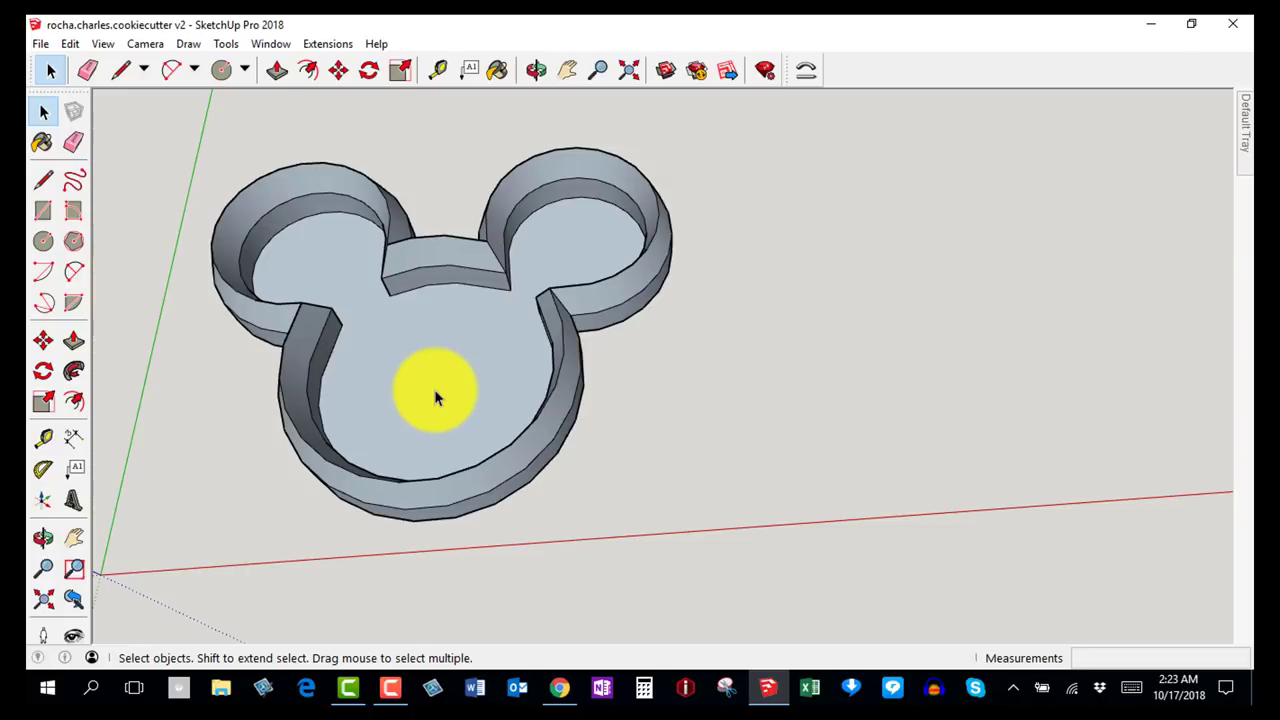
pyautogui.click(434, 397)
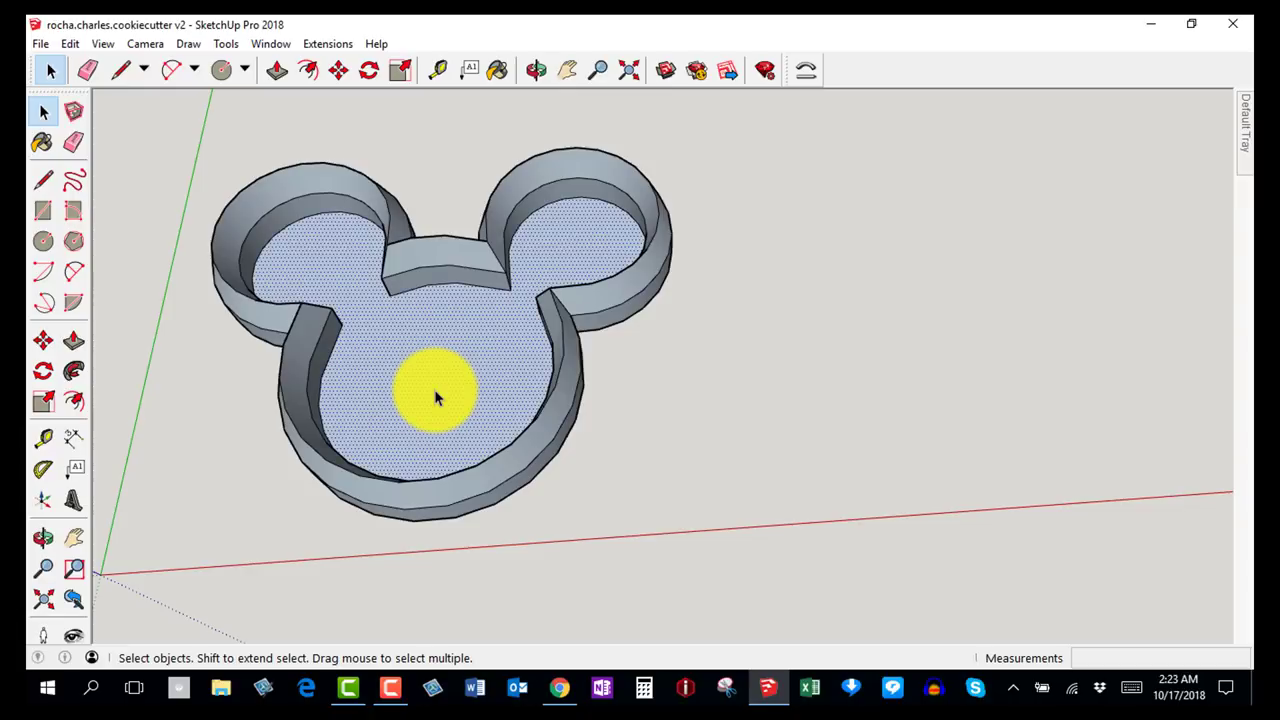
pyautogui.press('Delete')
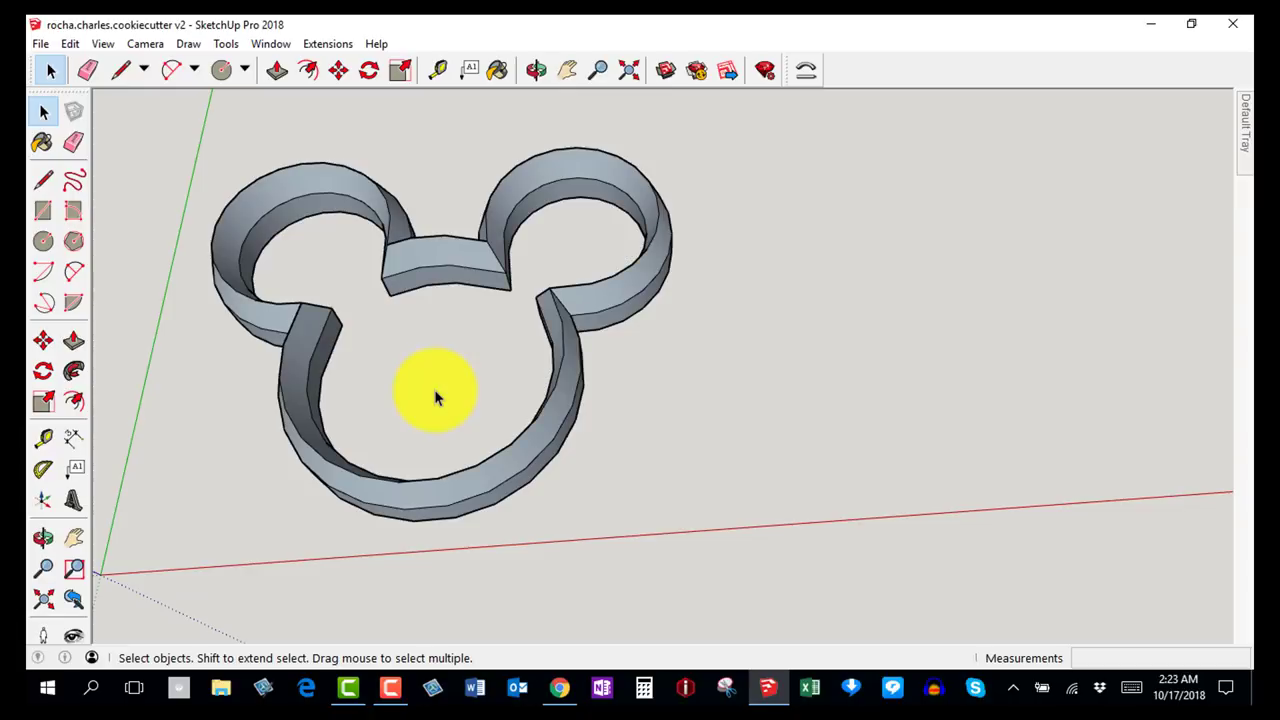
pyautogui.hotkey('ctrl', 'z')
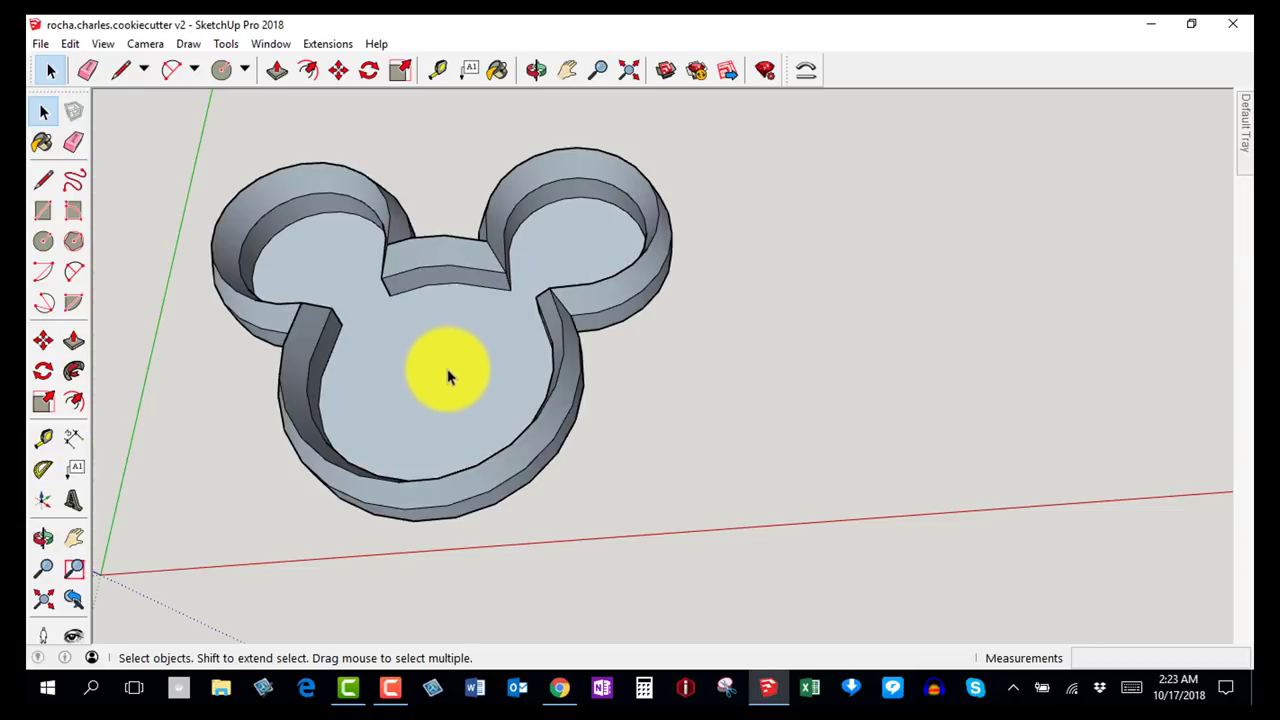
pyautogui.rightClick(448, 377)
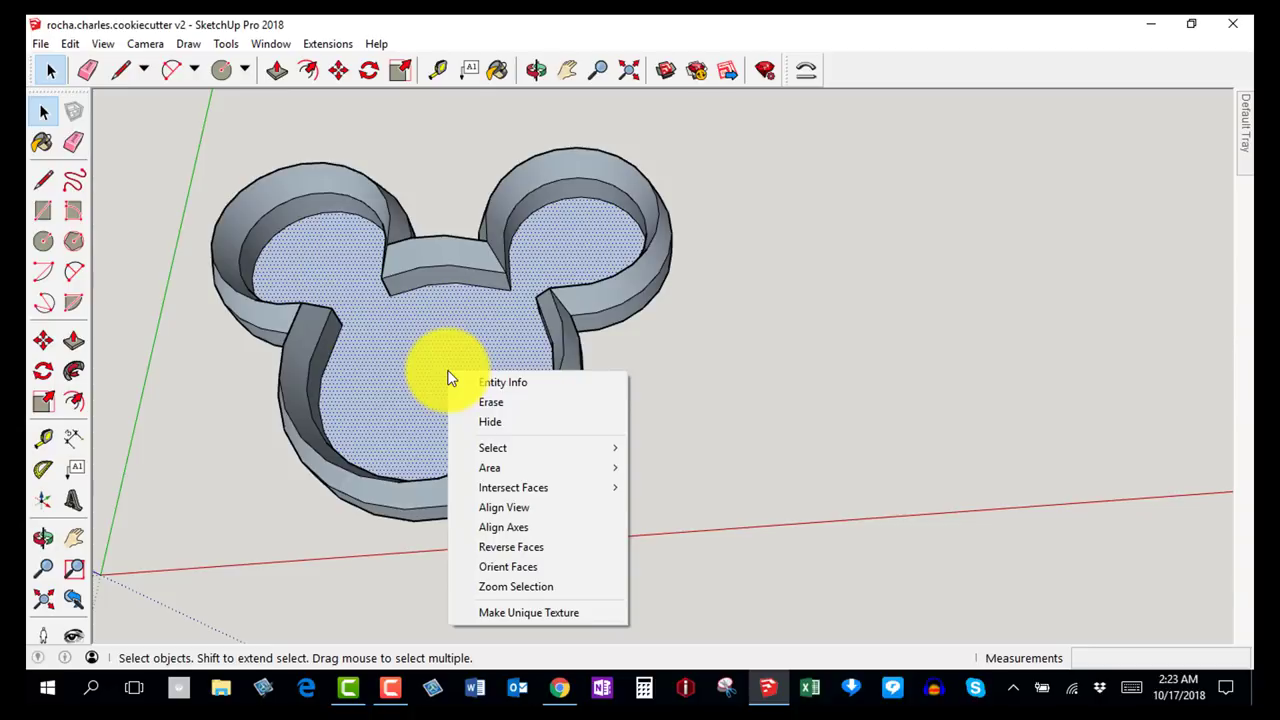
pyautogui.click(466, 403)
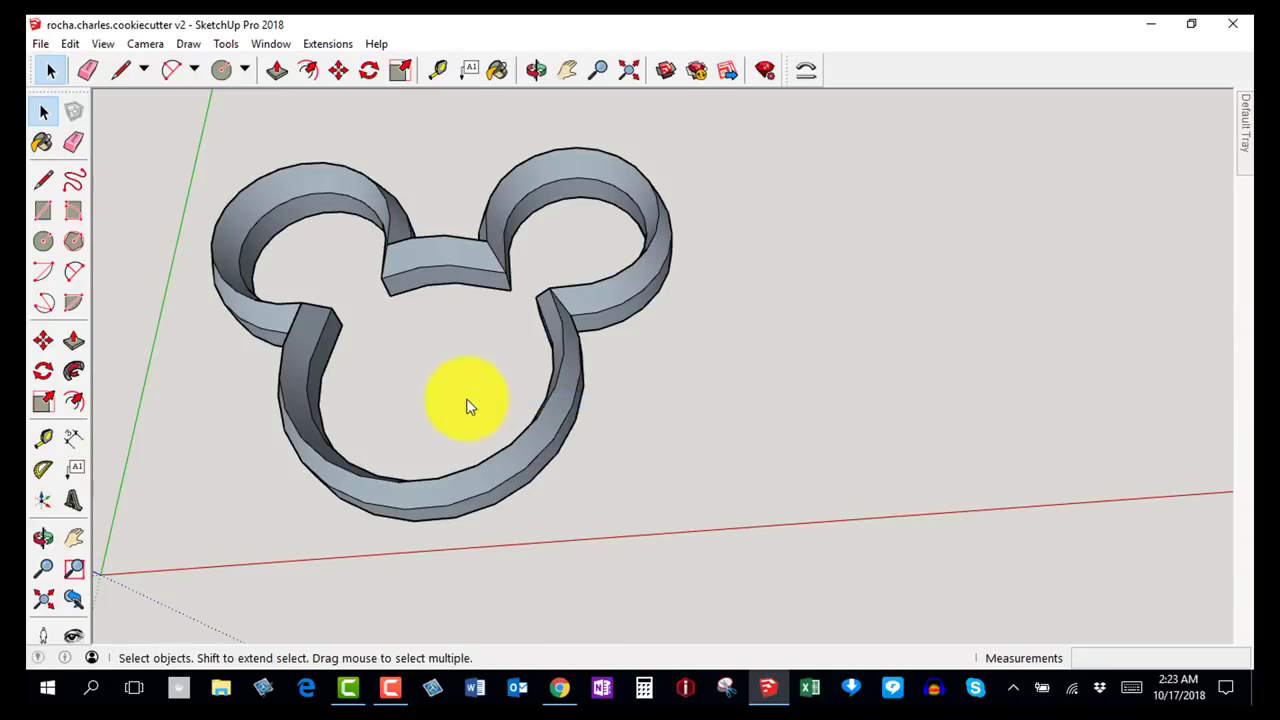
pyautogui.hotkey('ctrl', 'z')
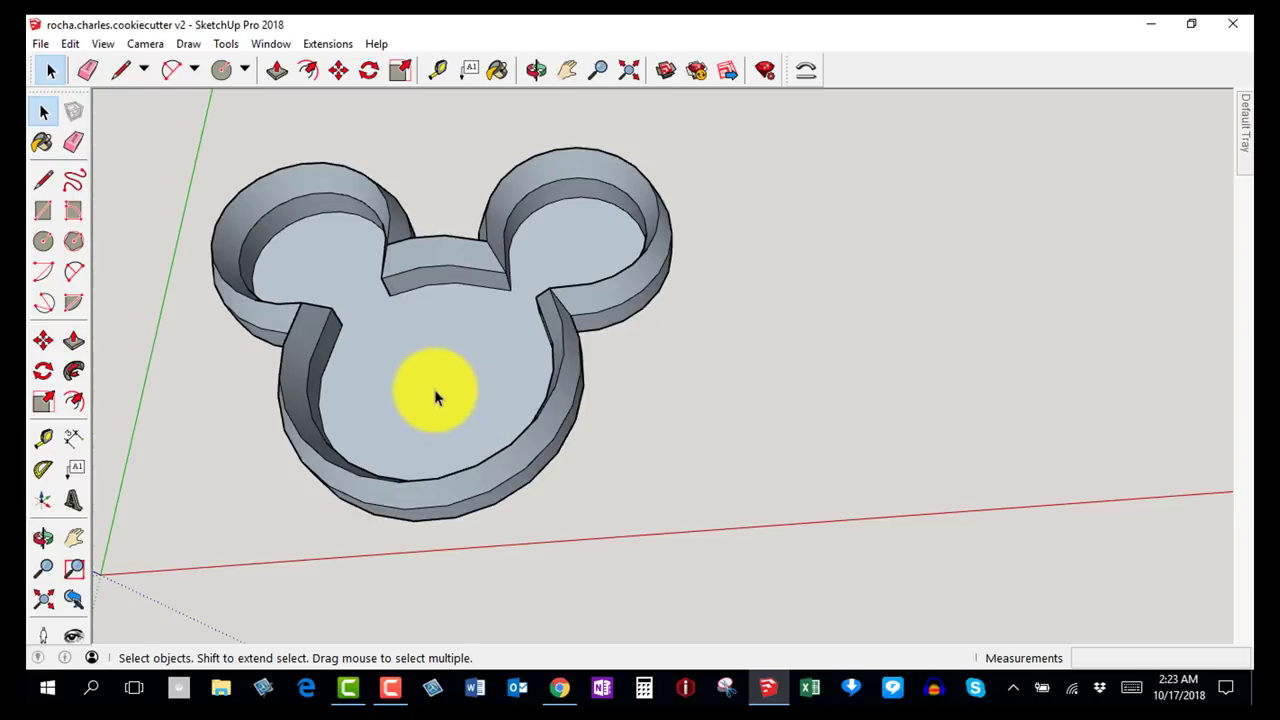
# Erase the flat face filling the inside of the cutter walls.
pyautogui.press('e')
pyautogui.rightClick(440, 385)
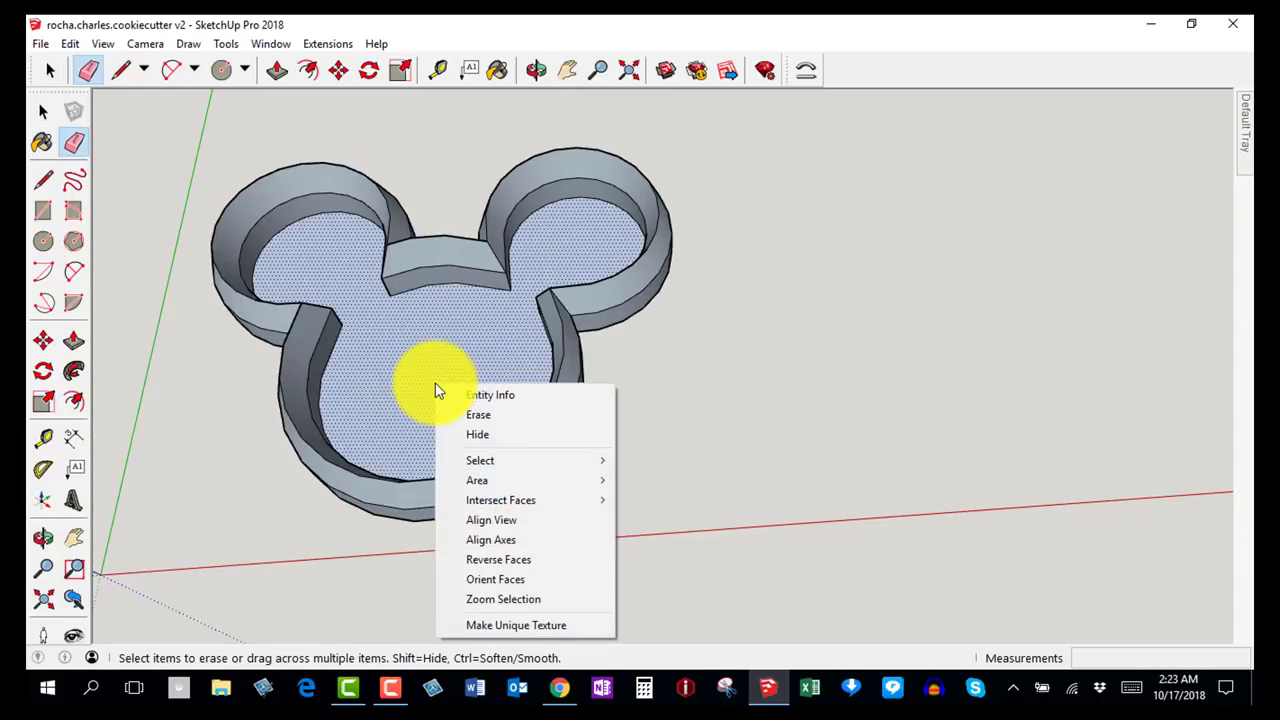
pyautogui.click(457, 416)
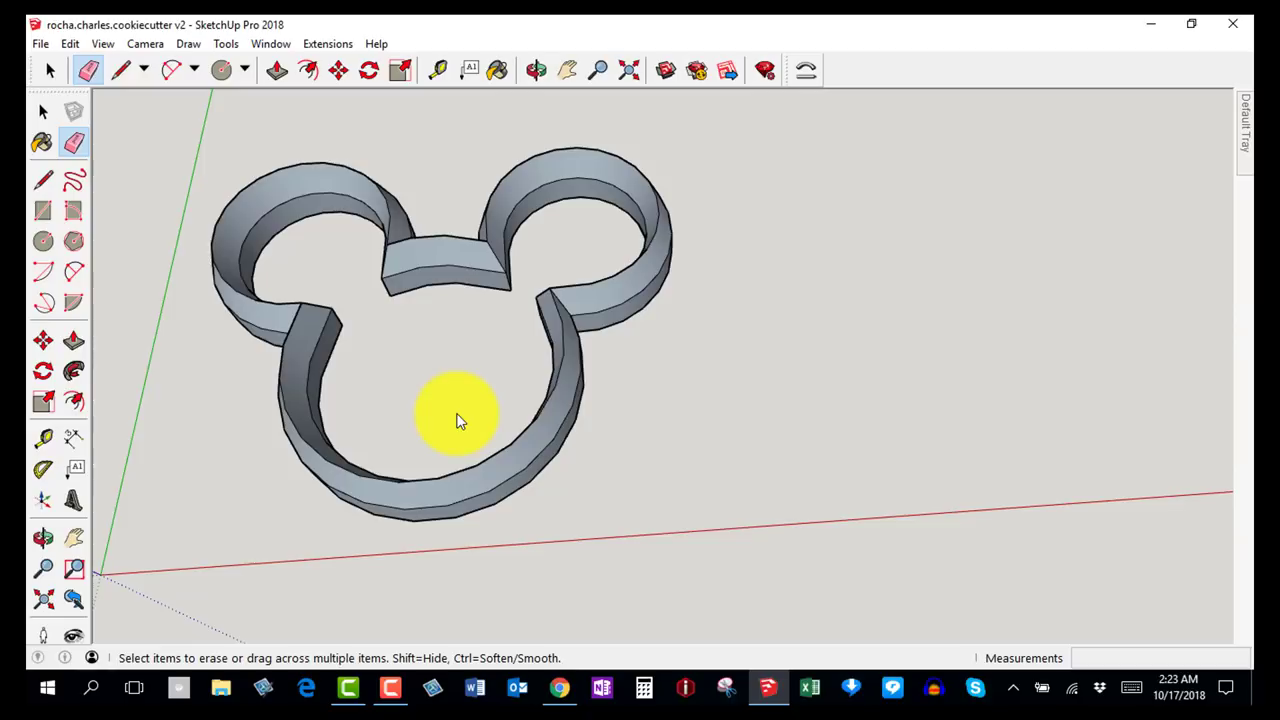
# Try closing the wall's open underside with a line of about 6.7 mm across the near ear's corner with the top of the head.
pyautogui.press('o')
pyautogui.moveTo(451, 420); pyautogui.dragTo(434, 323)
pyautogui.moveTo(606, 277); pyautogui.dragTo(646, 180)
pyautogui.scroll(3, 671, 265)
pyautogui.moveTo(630, 238); pyautogui.dragTo(580, 209)
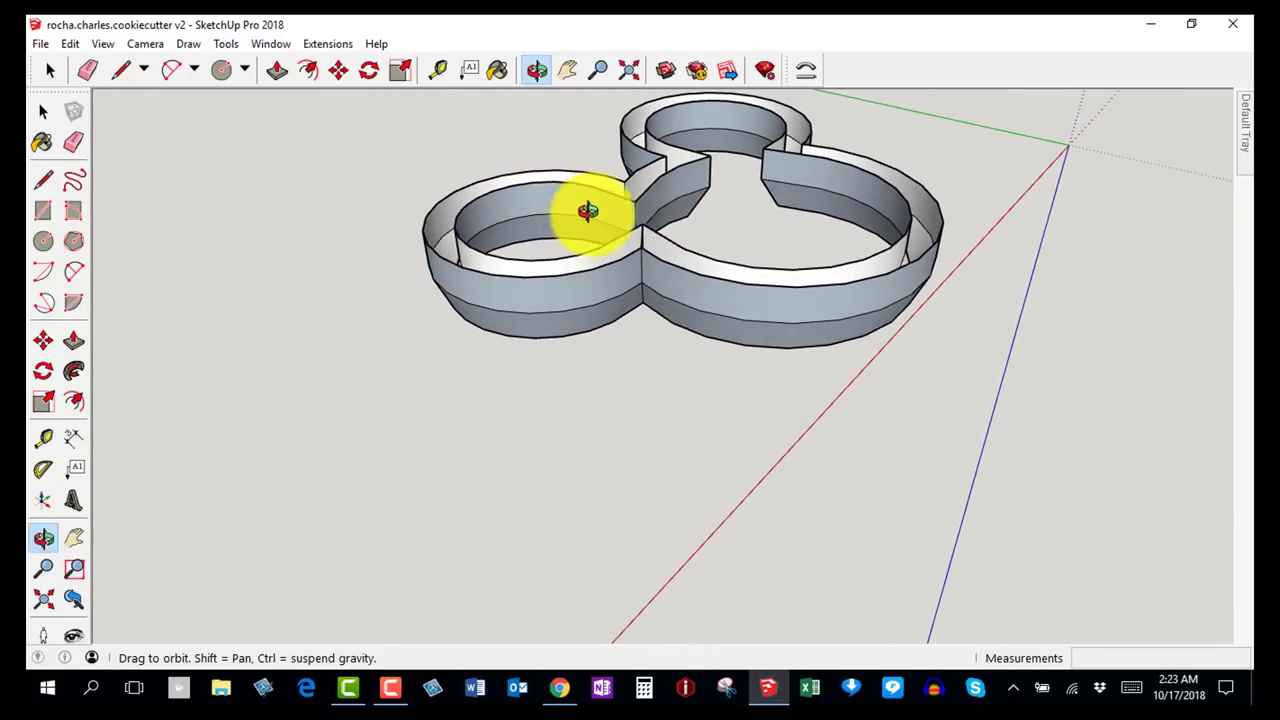
pyautogui.scroll(5, 620, 206)
pyautogui.moveTo(629, 245); pyautogui.dragTo(651, 354)
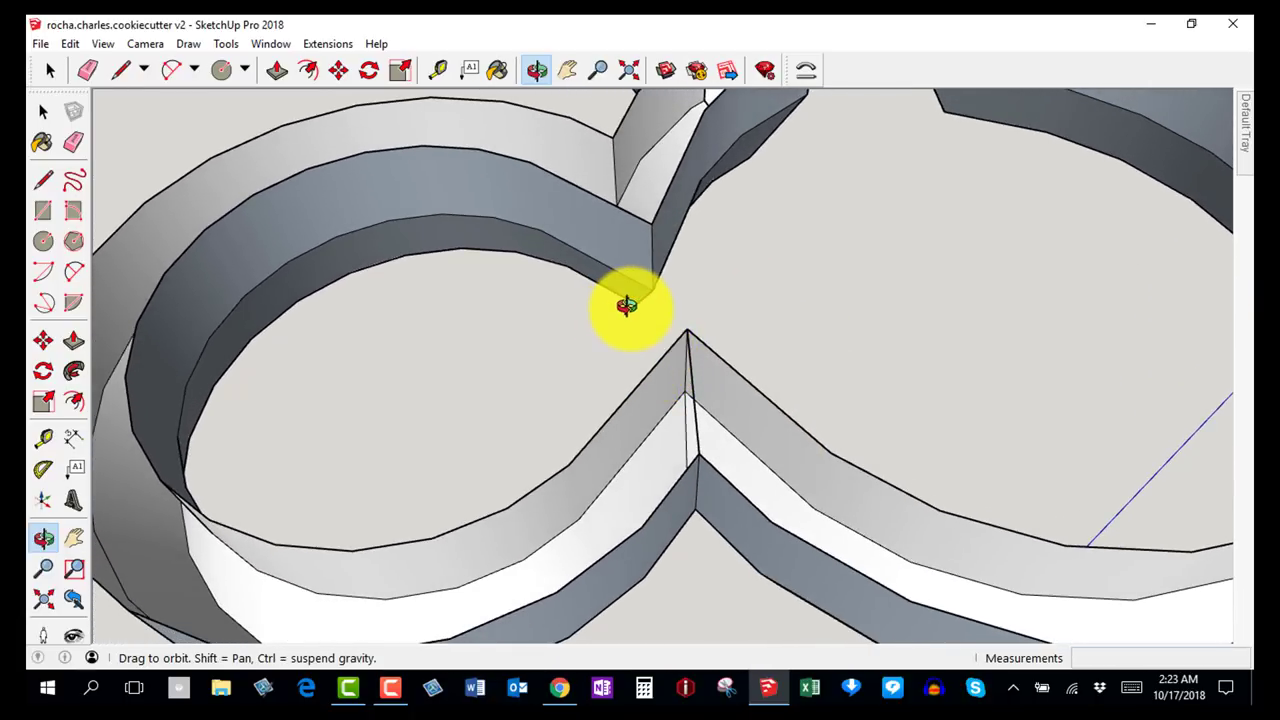
pyautogui.scroll(-4, 623, 303)
pyautogui.press('l')
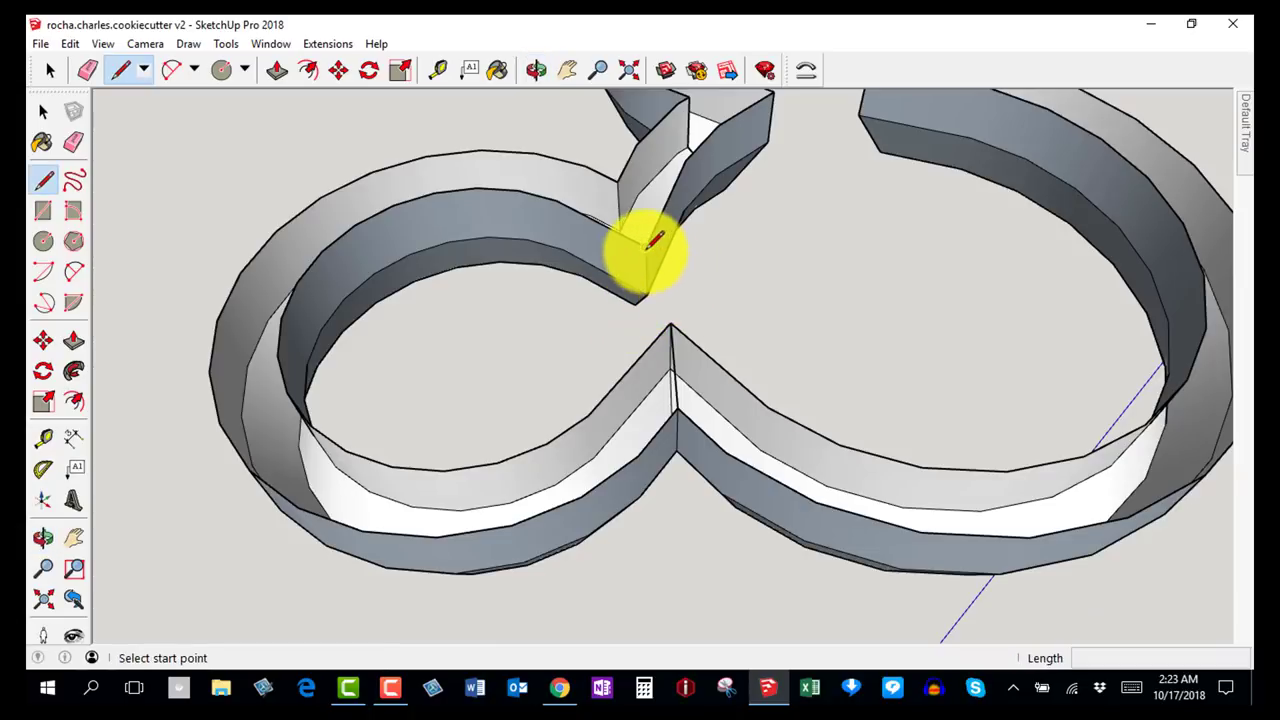
pyautogui.click(645, 247)
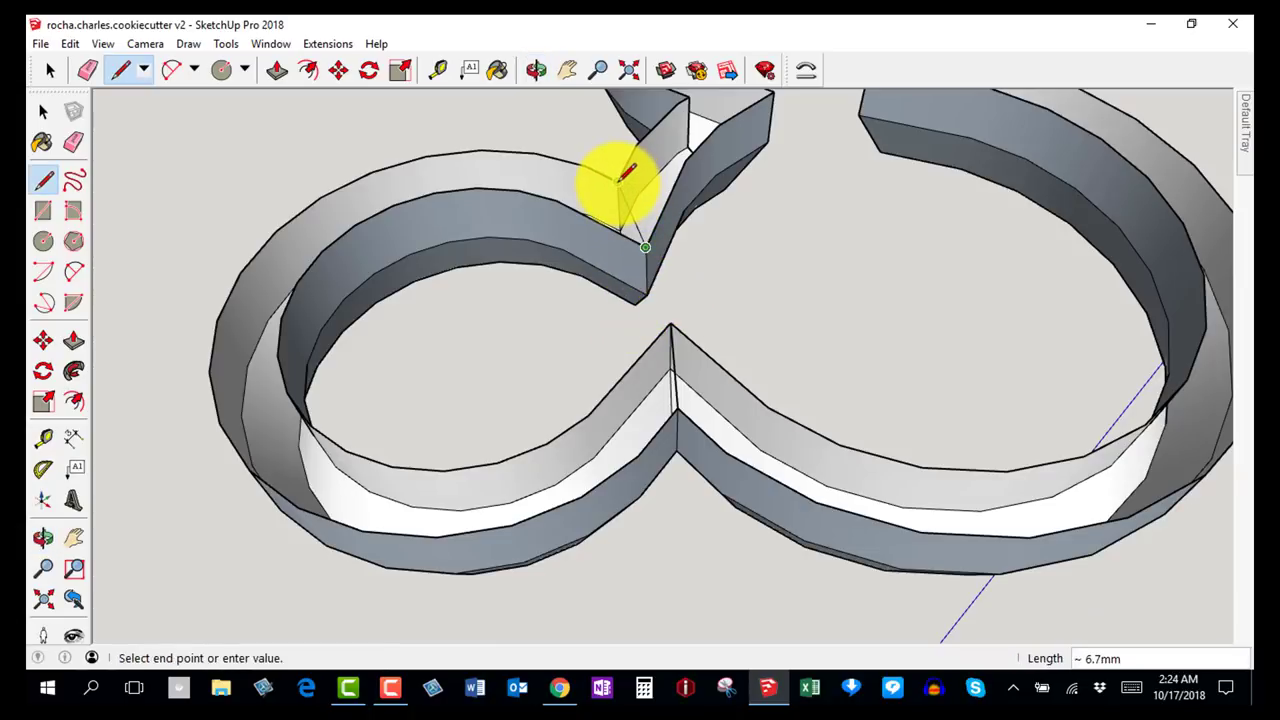
pyautogui.click(621, 178)
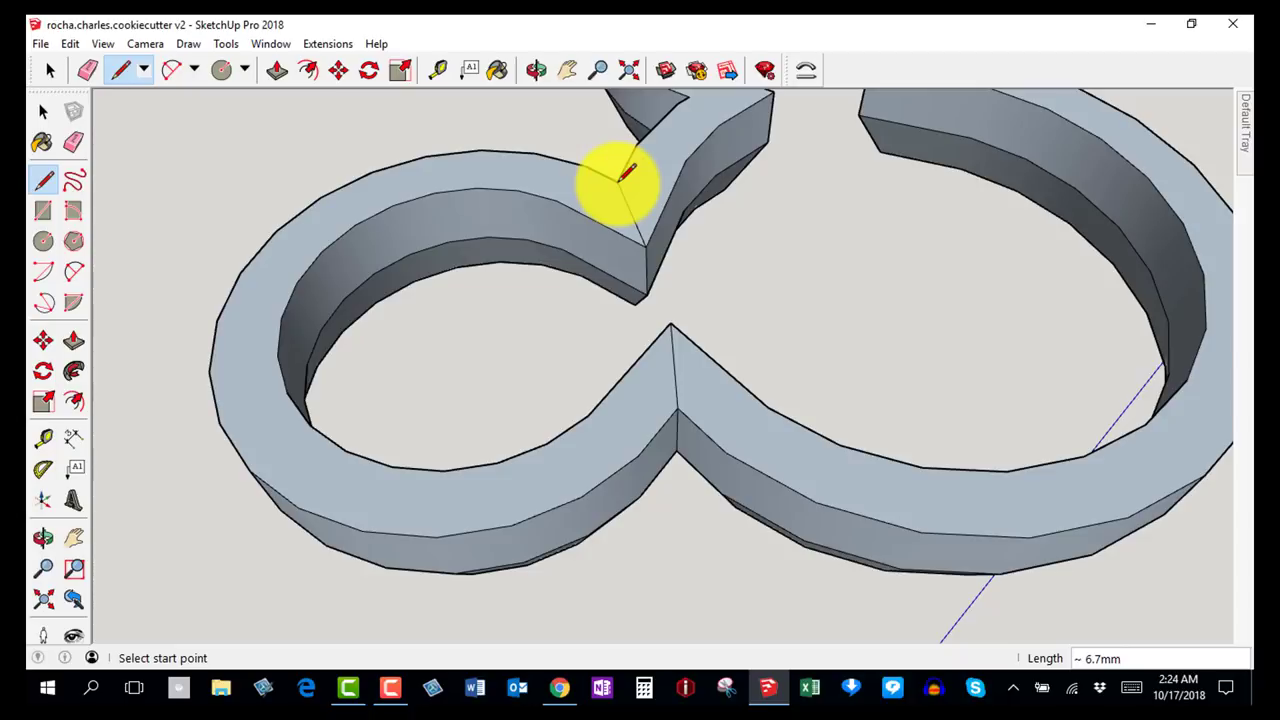
# Try closing the open underside with a line of about 6.7 mm across the far ear's corner with the top of the head.
pyautogui.scroll(-8, 626, 172)
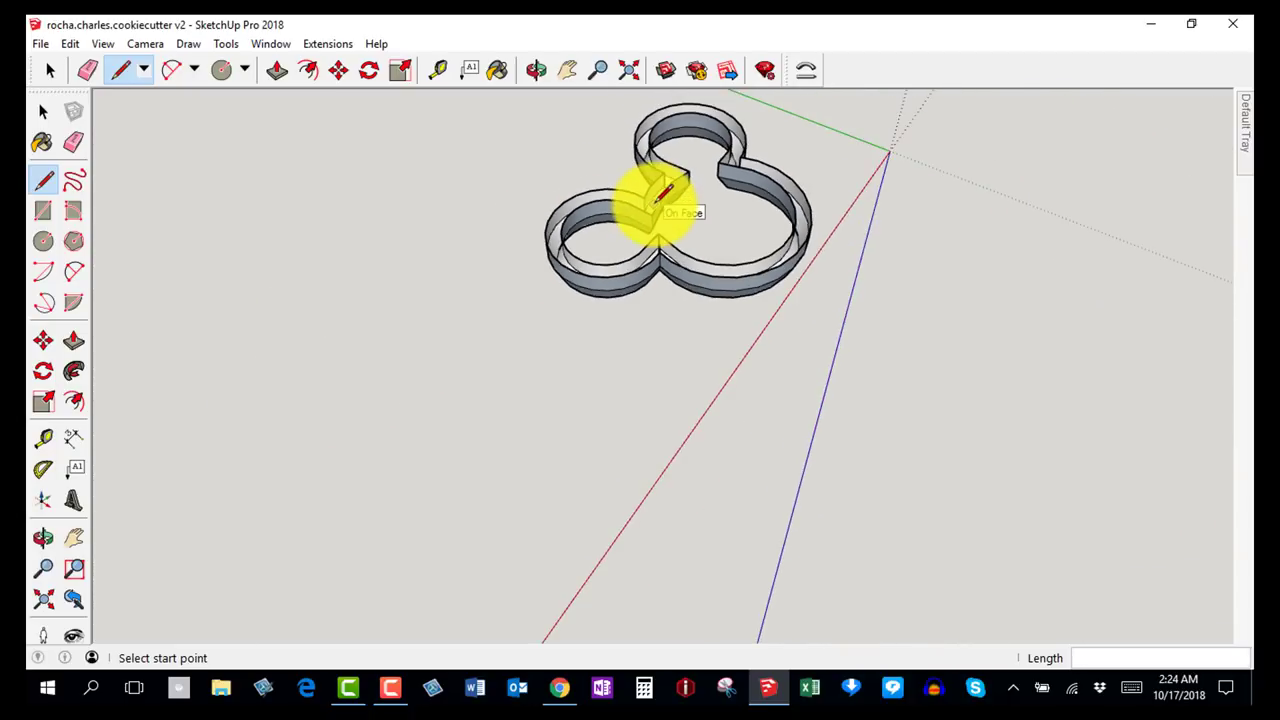
pyautogui.scroll(5, 730, 131)
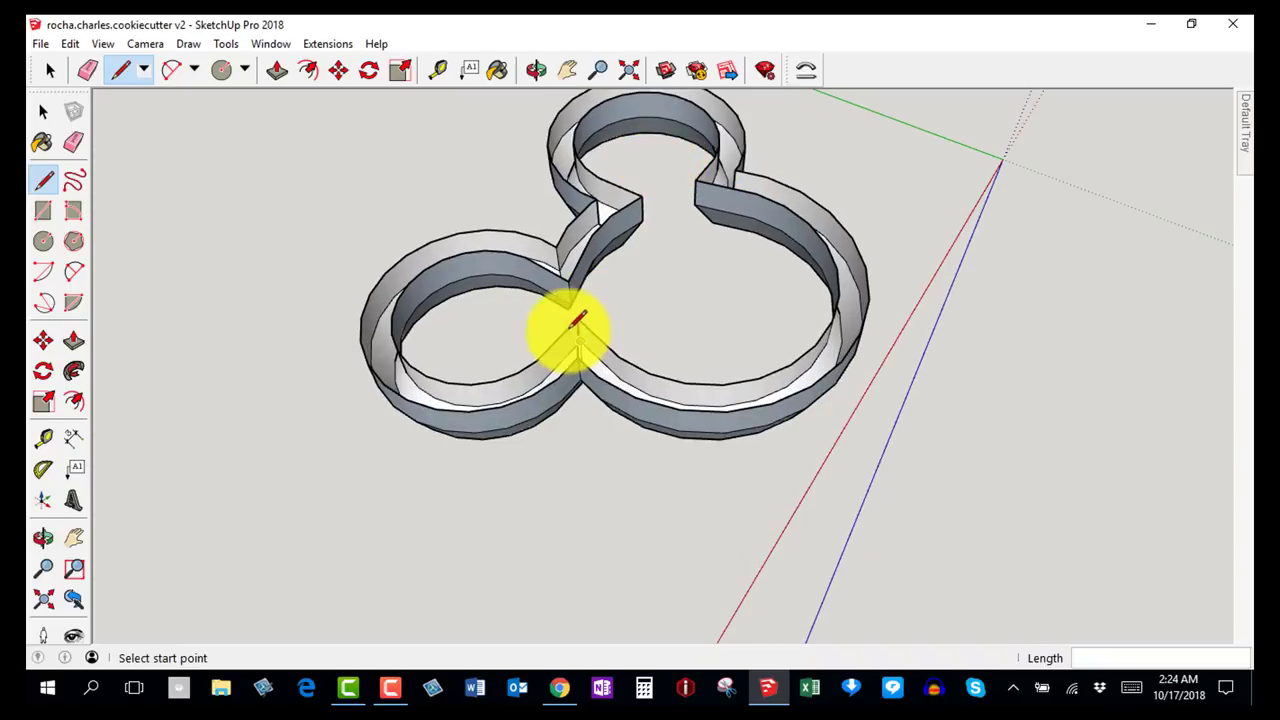
pyautogui.scroll(3, 590, 275)
pyautogui.click(598, 150)
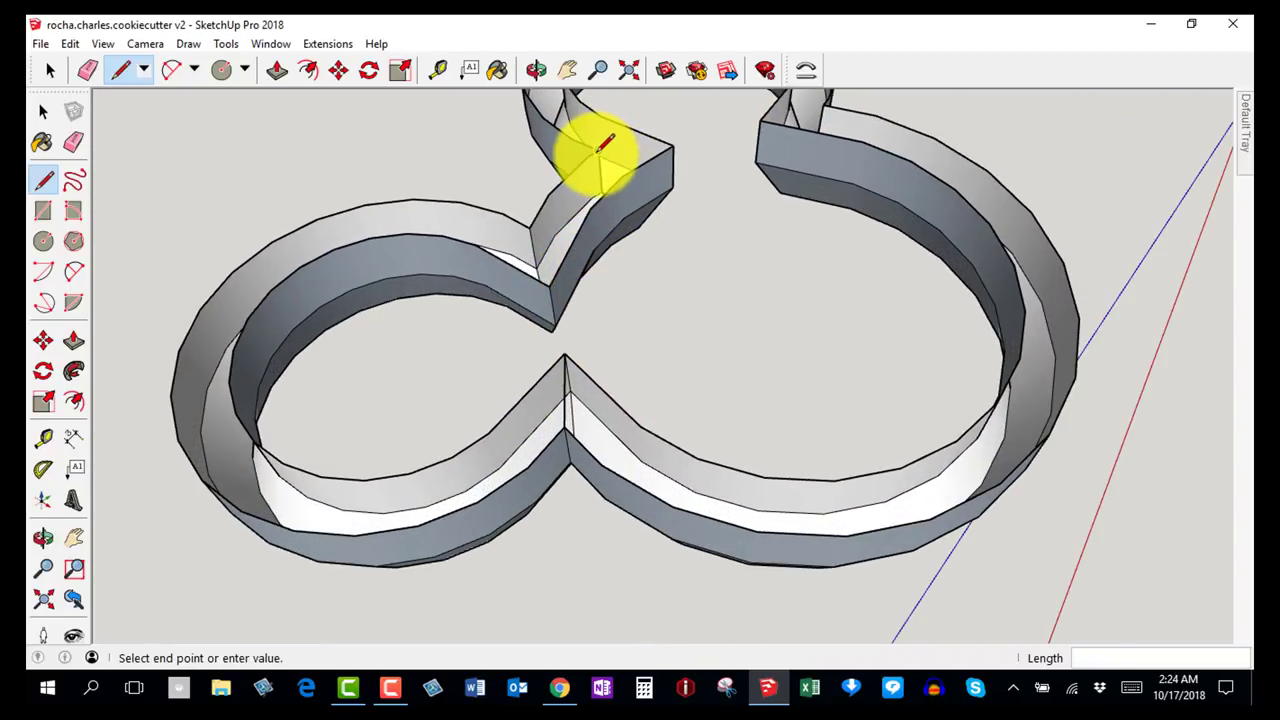
pyautogui.click(670, 146)
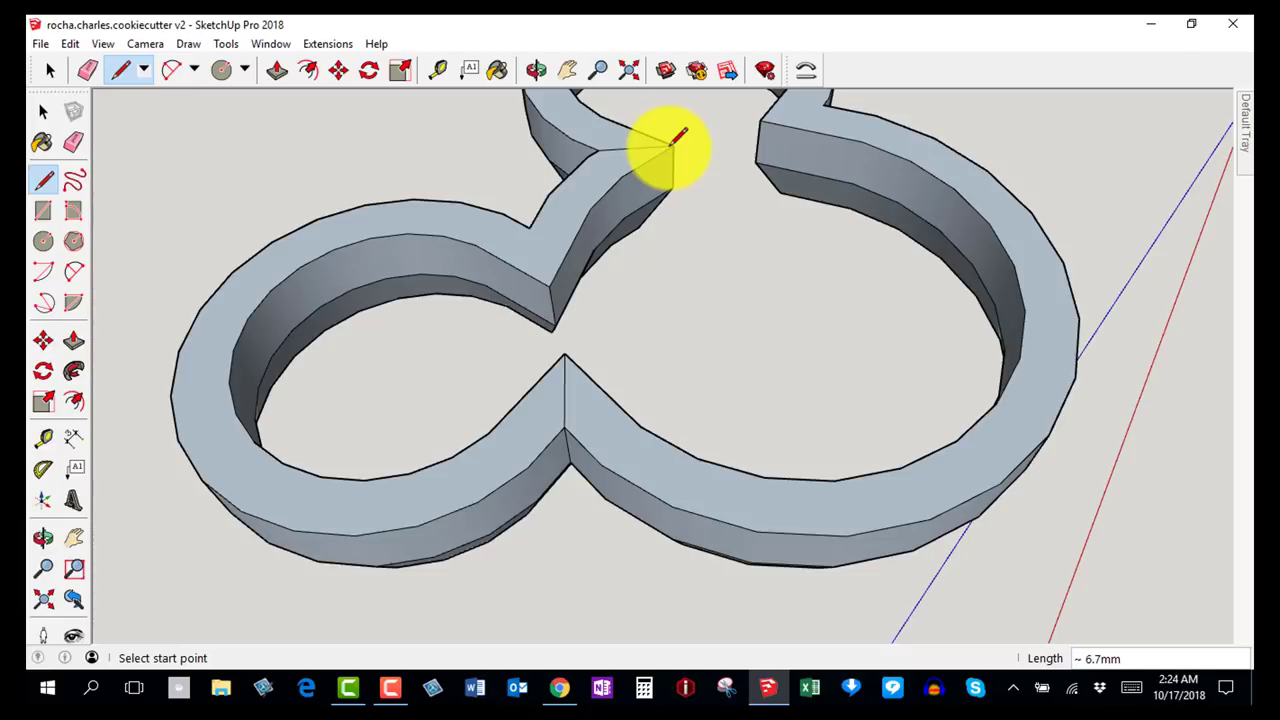
# Close the wall's underside with a line of about 6.7 mm across the near ear's upper corner, and erase the seam lines on the new face.
pyautogui.click(549, 285)
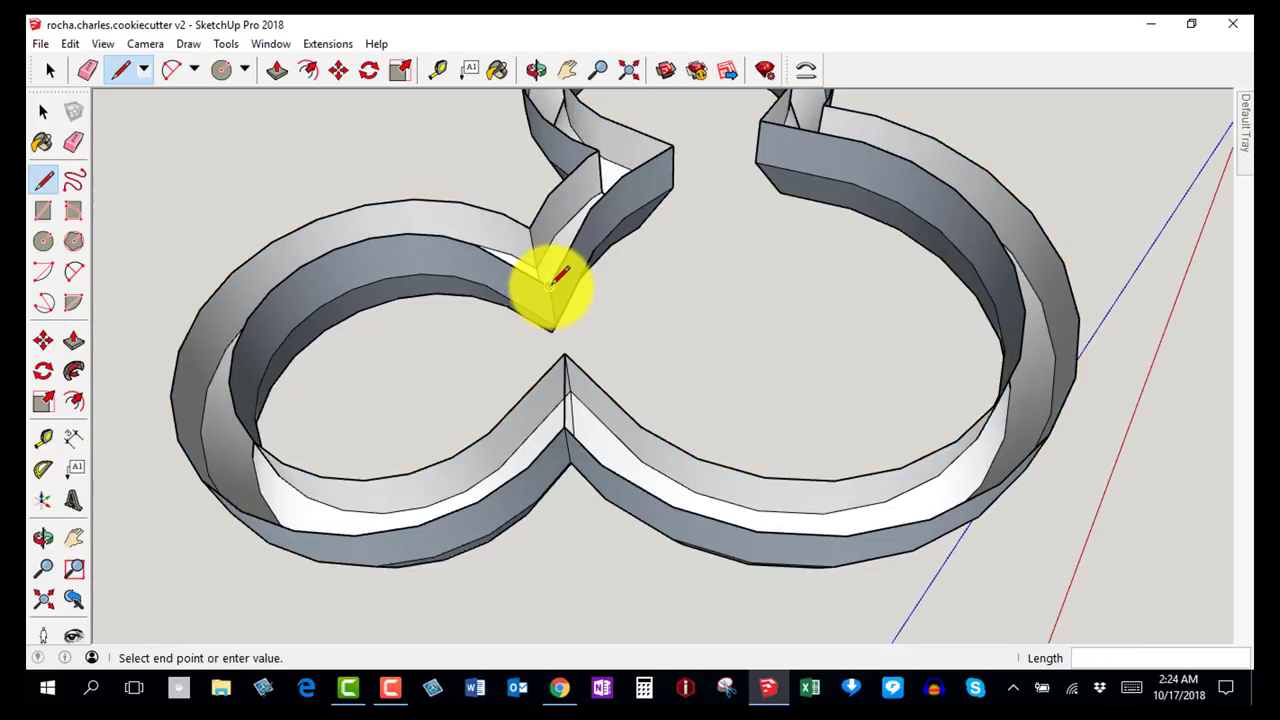
pyautogui.click(534, 226)
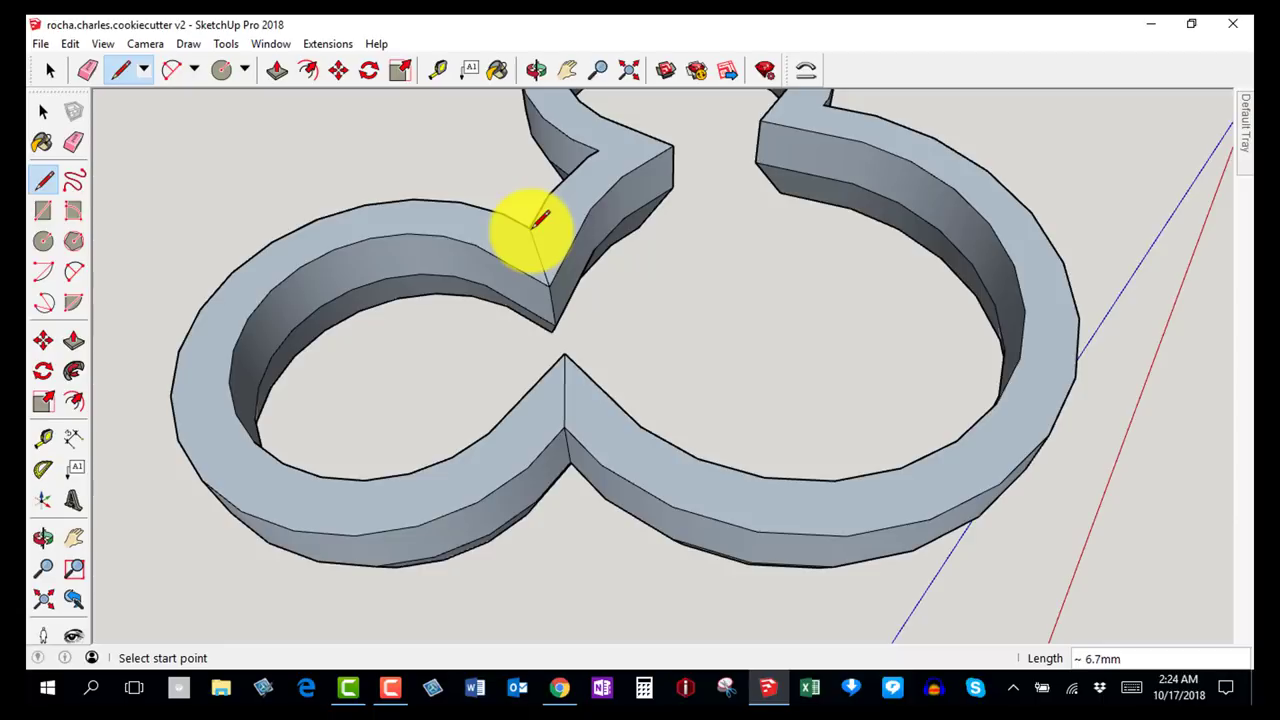
pyautogui.press('e')
pyautogui.click(546, 252)
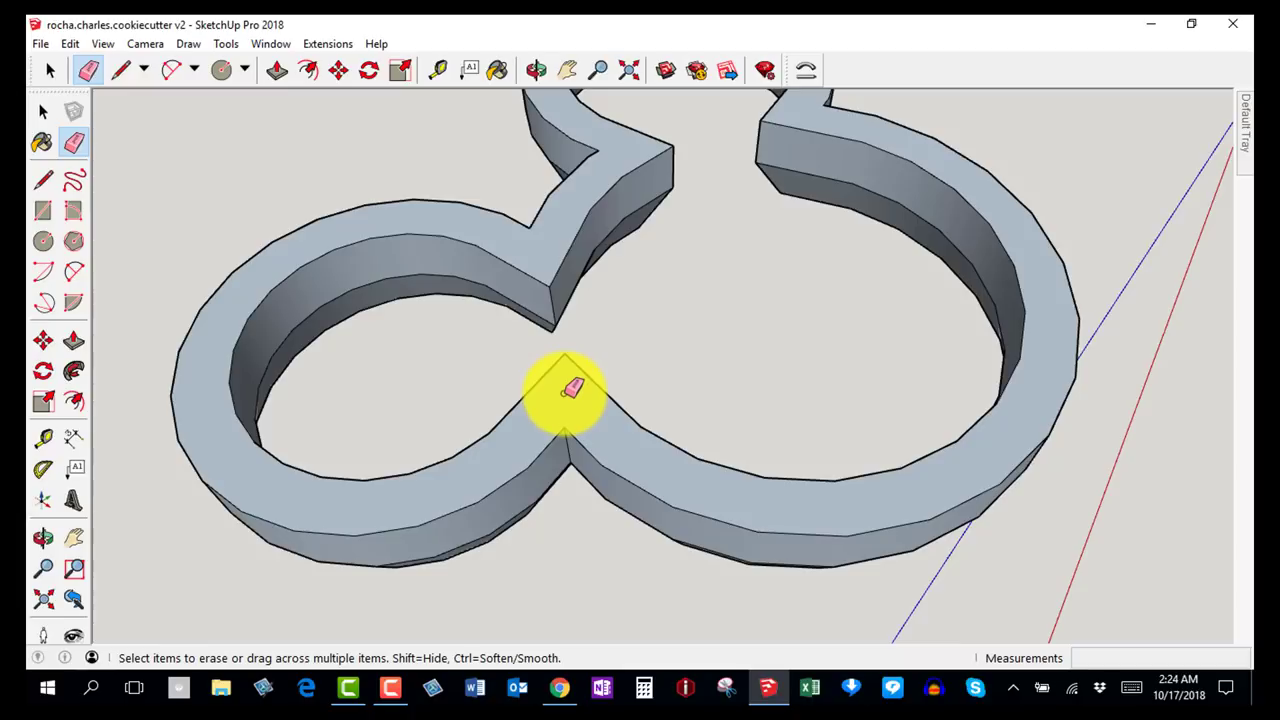
# Display the cookie cutter in the X-ray face style.
pyautogui.scroll(-2, 567, 390)
pyautogui.scroll(-1, 567, 390)
pyautogui.moveTo(537, 414)
pyautogui.mouseDown(button='middle')
pyautogui.moveTo(591, 300)
pyautogui.moveTo(595, 342)
pyautogui.moveTo(560, 346)
pyautogui.moveTo(586, 314)
pyautogui.moveTo(495, 400)
pyautogui.moveTo(534, 206)
pyautogui.moveTo(529, 449)
pyautogui.moveTo(545, 376)
pyautogui.moveTo(506, 380)
pyautogui.moveTo(558, 408)
pyautogui.mouseUp(button='middle')
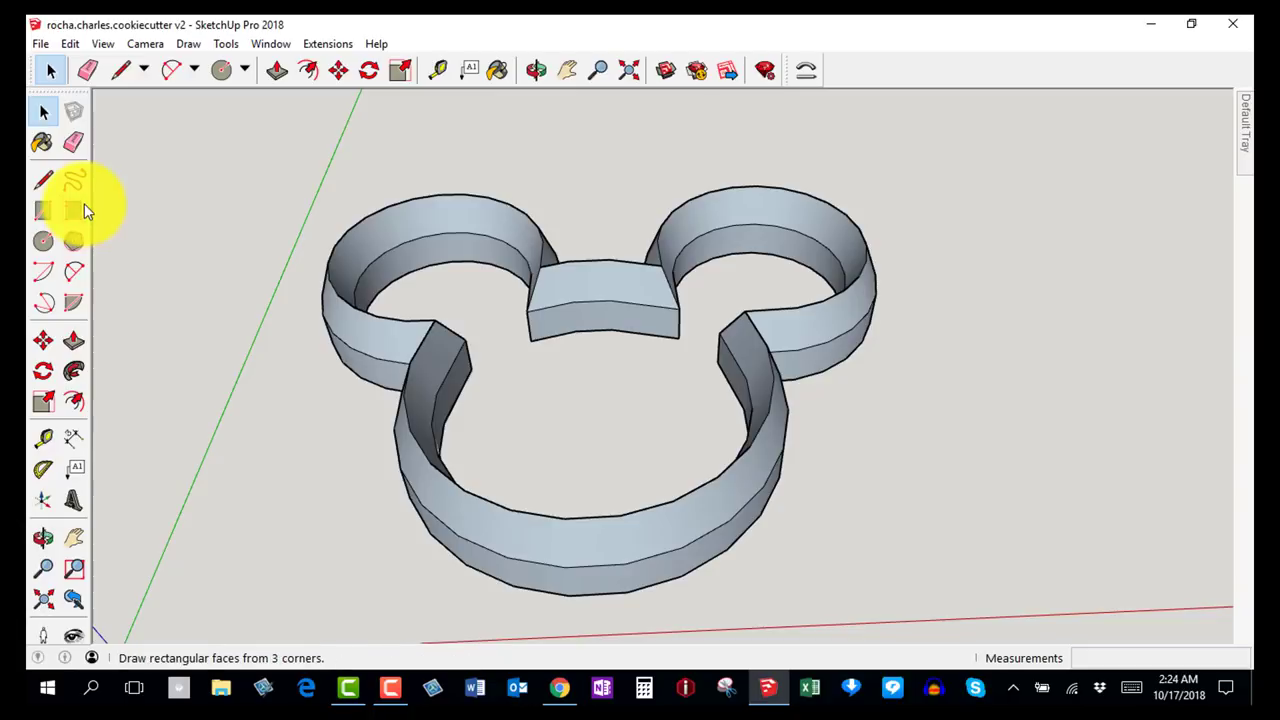
pyautogui.click(102, 44)
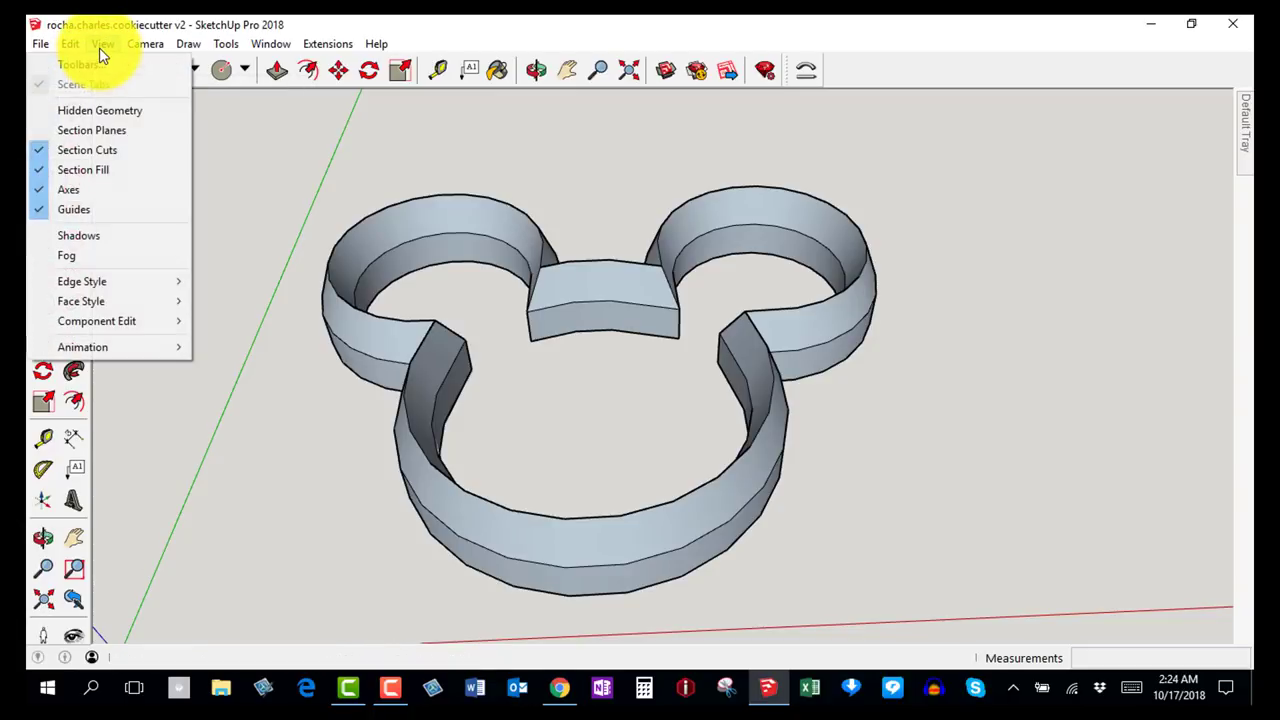
pyautogui.moveTo(125, 311)
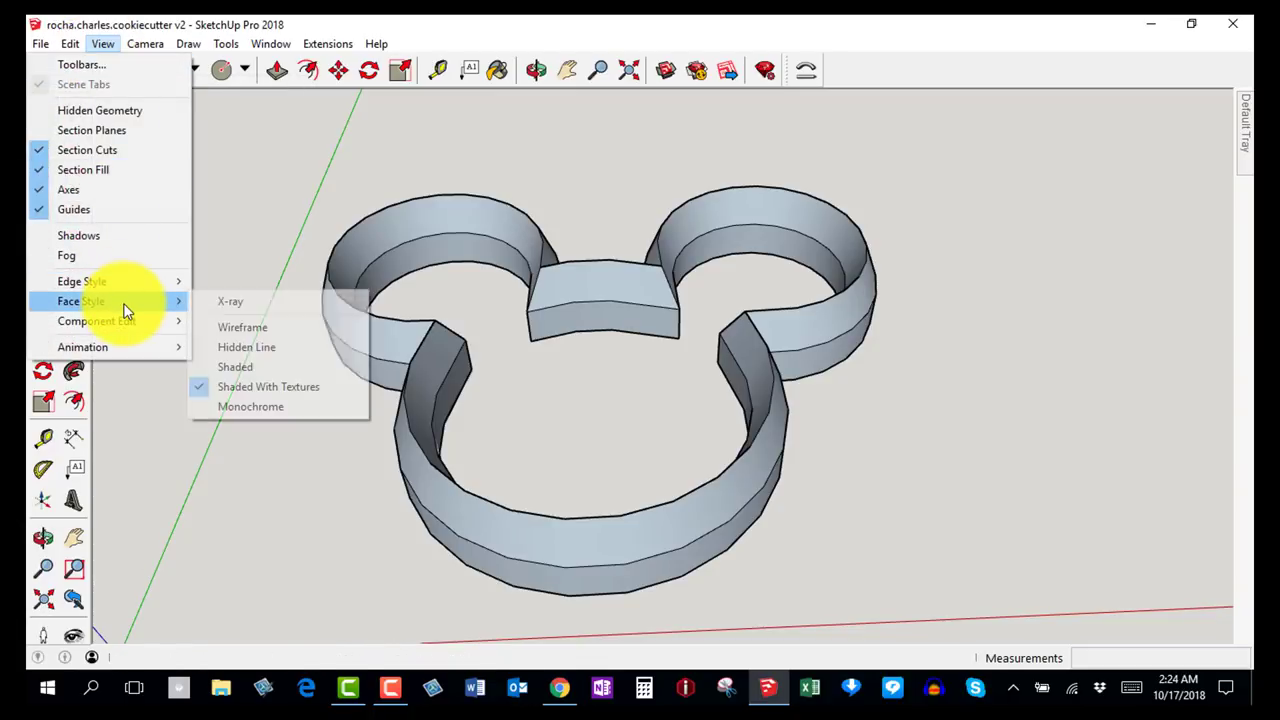
pyautogui.click(230, 305)
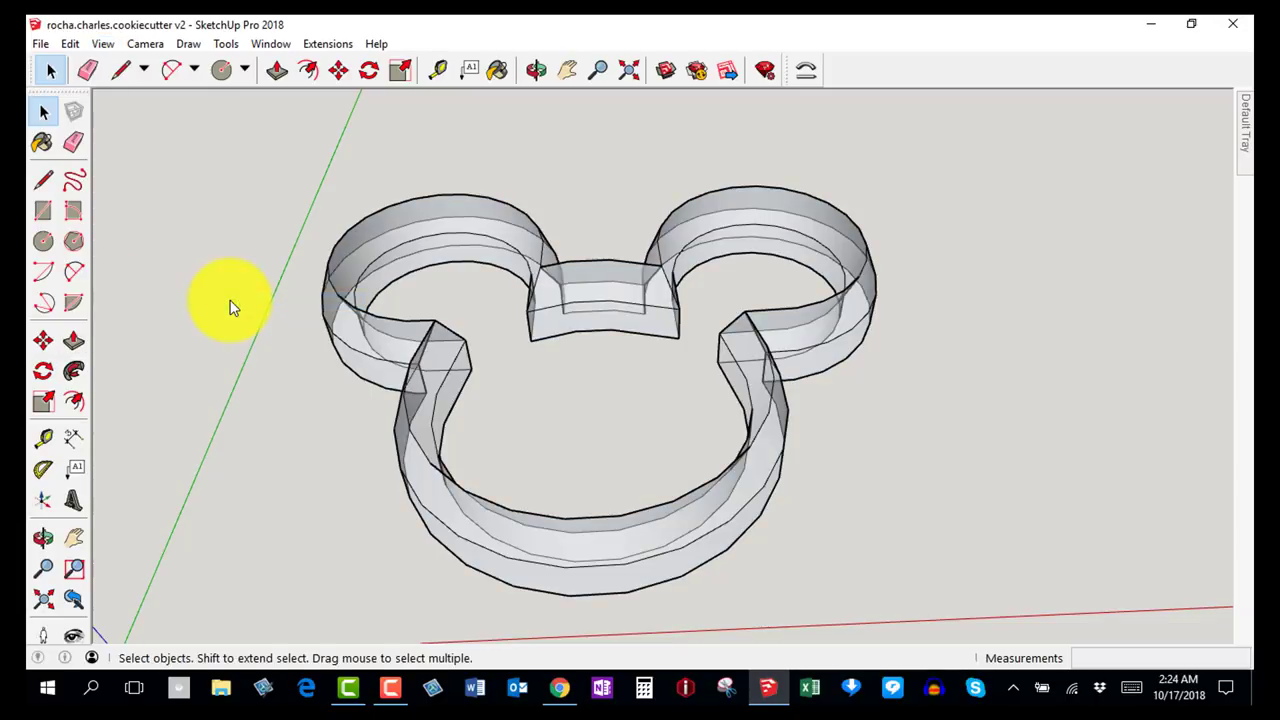
# Examine the inside of the see-through walls and the corners where the ears meet the head for leftover internal geometry.
pyautogui.moveTo(550, 458); pyautogui.dragTo(573, 311, button='middle')
pyautogui.moveTo(573, 311); pyautogui.dragTo(670, 277)
pyautogui.scroll(4, 533, 362)
pyautogui.moveTo(695, 265); pyautogui.dragTo(1071, 300)
pyautogui.moveTo(671, 366); pyautogui.dragTo(560, 364)
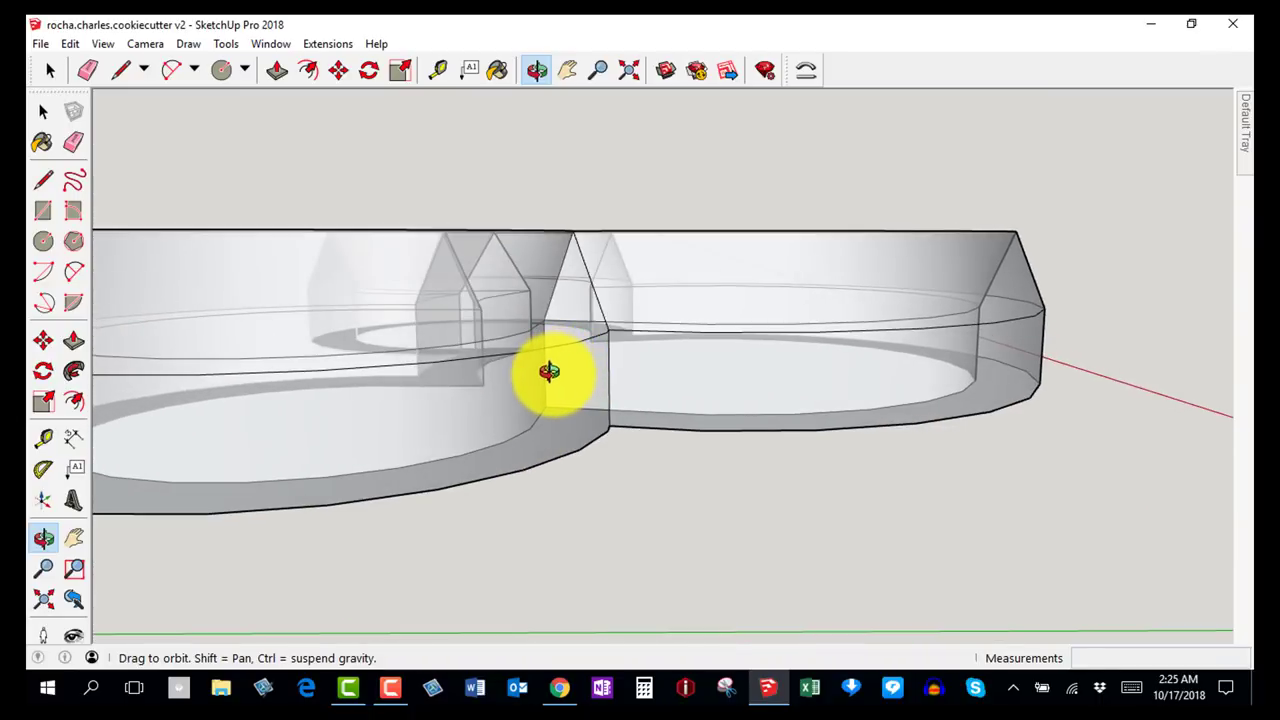
pyautogui.moveTo(510, 412); pyautogui.dragTo(584, 368)
pyautogui.scroll(8, 584, 368)
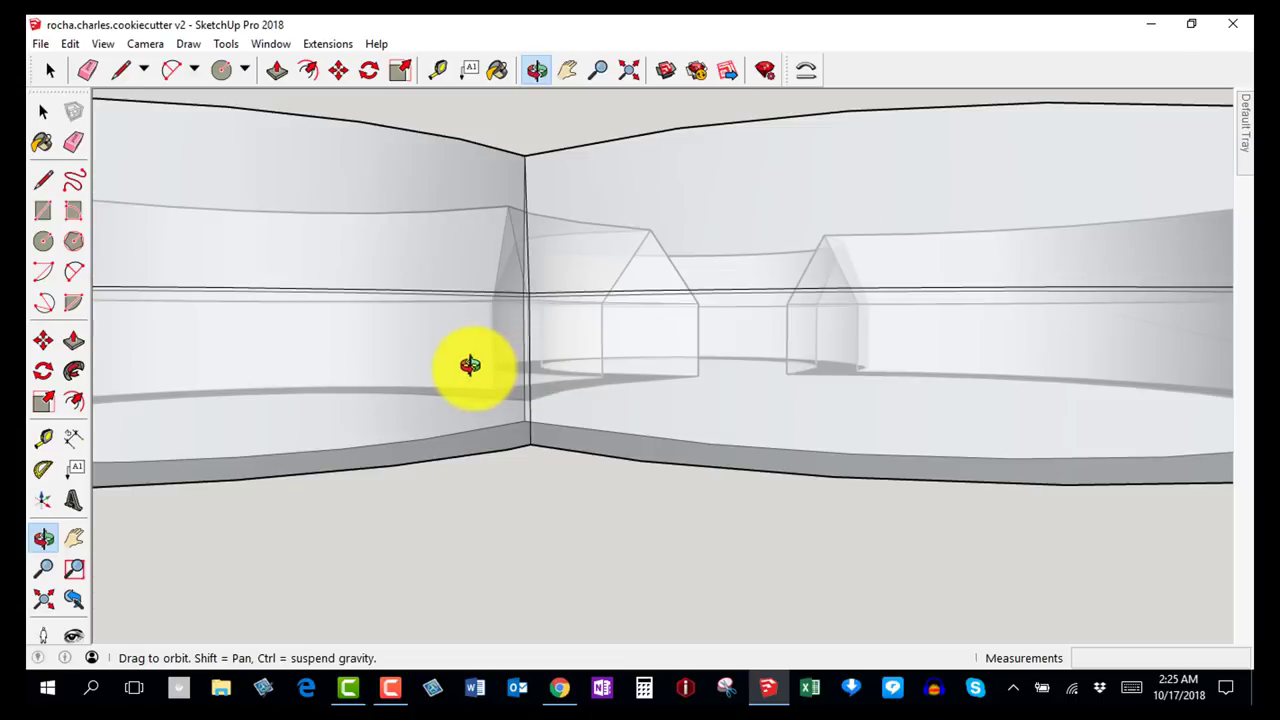
pyautogui.moveTo(508, 383); pyautogui.dragTo(565, 480)
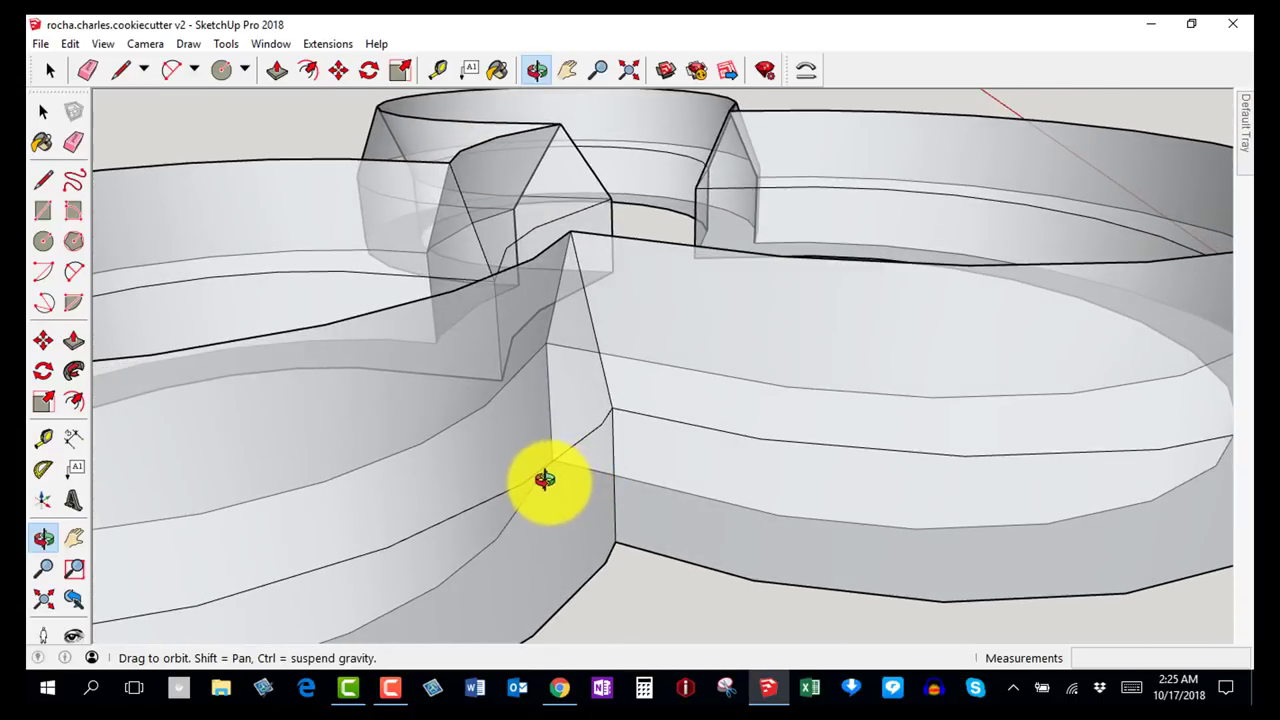
pyautogui.scroll(-10, 542, 445)
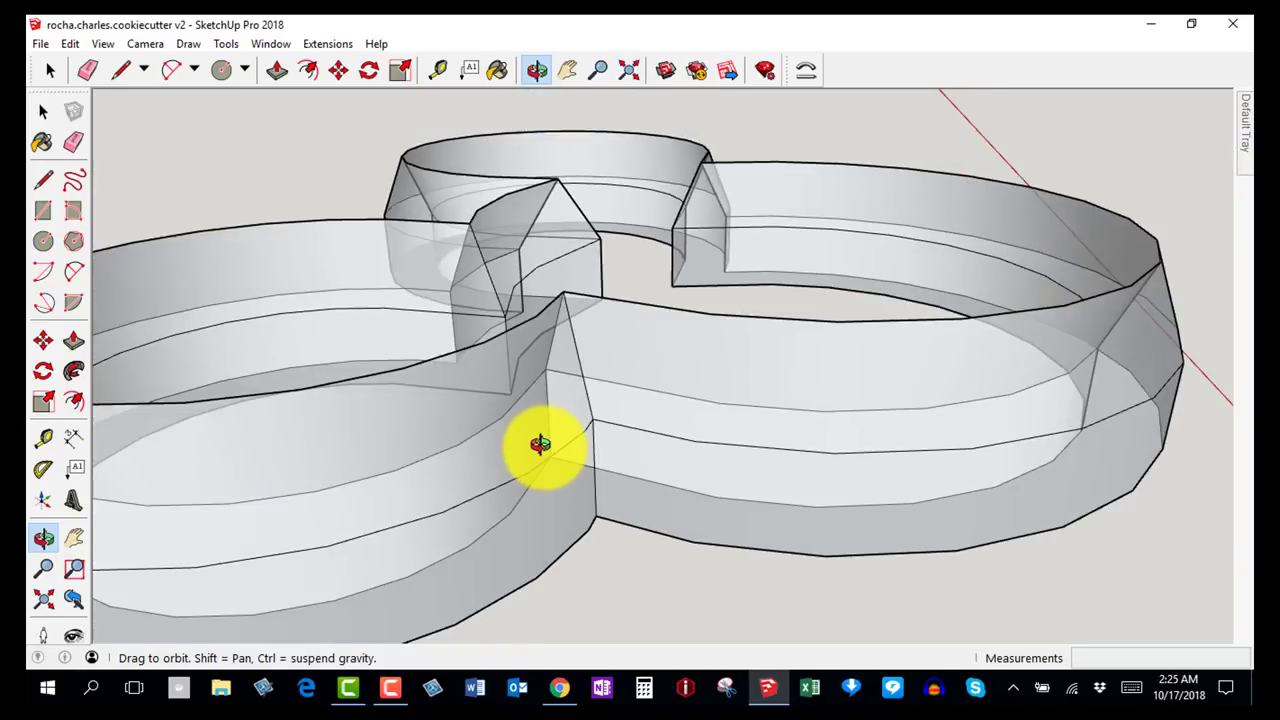
pyautogui.moveTo(555, 425); pyautogui.dragTo(579, 402)
pyautogui.moveTo(498, 413); pyautogui.dragTo(1028, 434)
pyautogui.scroll(5, 504, 421)
pyautogui.scroll(2, 1028, 434)
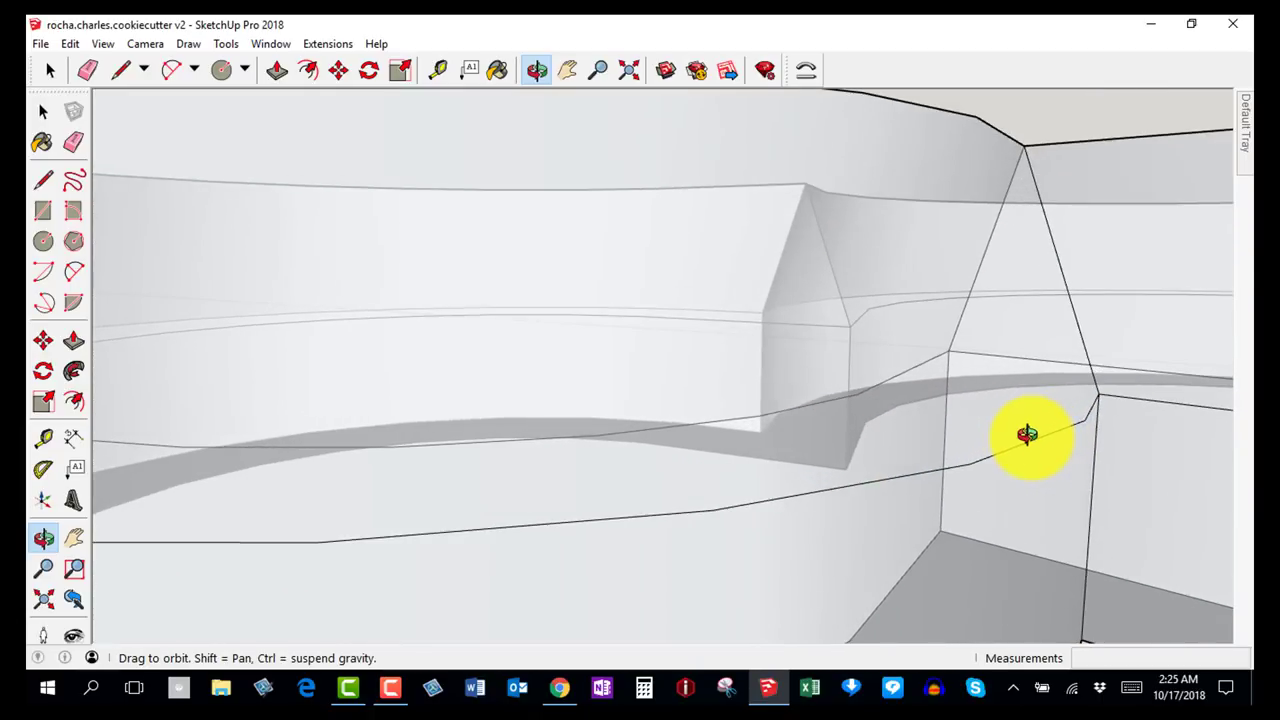
# Try erasing the vertical edge at the corner where the ear meets the head, and undo the erasure.
pyautogui.press('e')
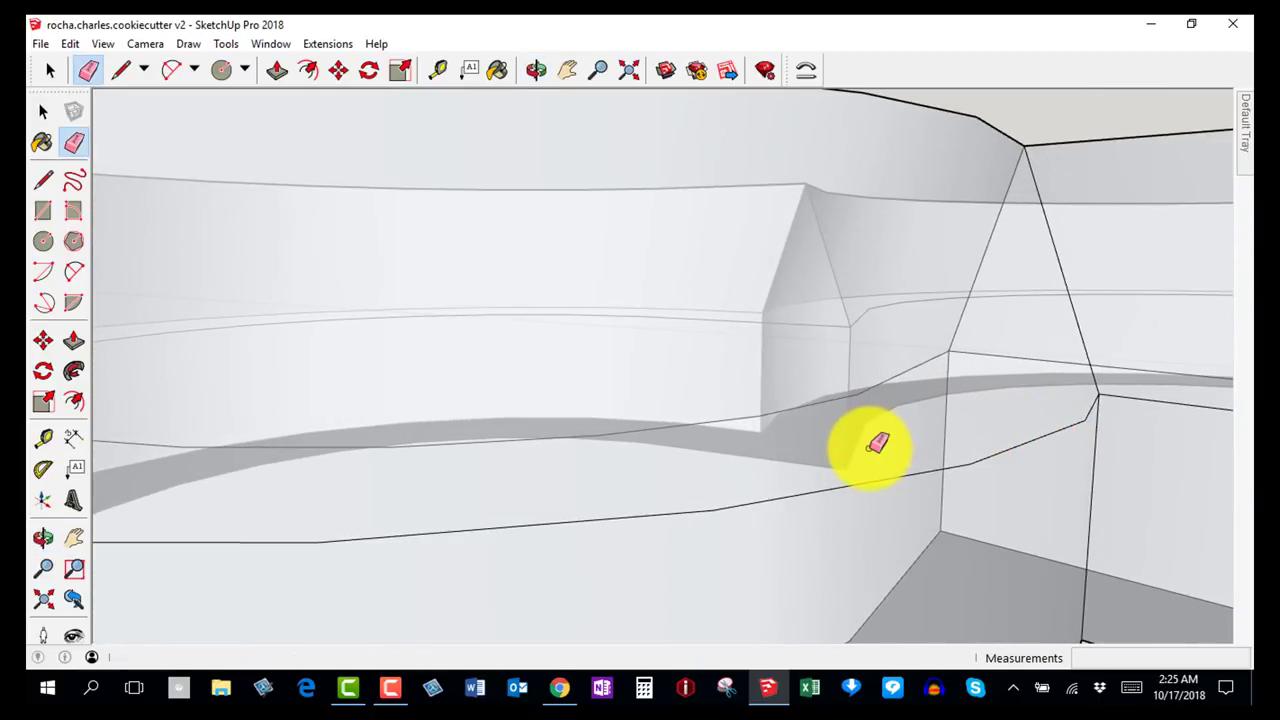
pyautogui.click(946, 422)
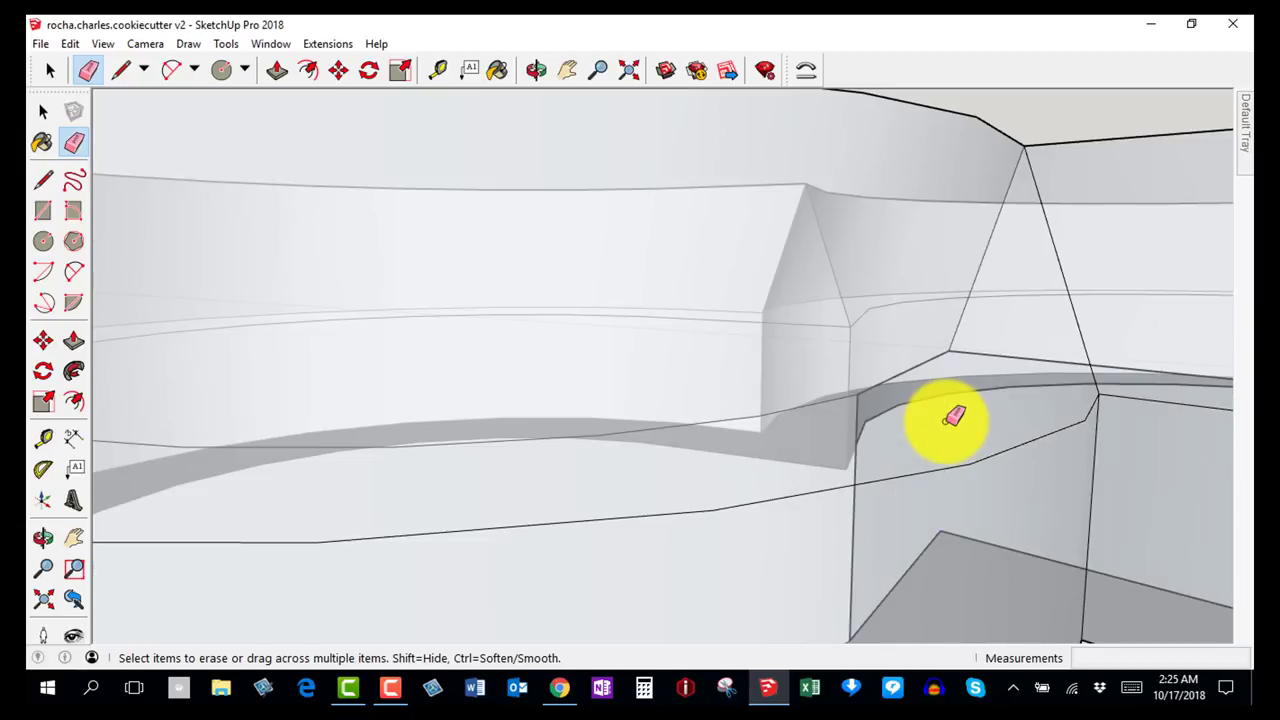
pyautogui.scroll(-2, 949, 420)
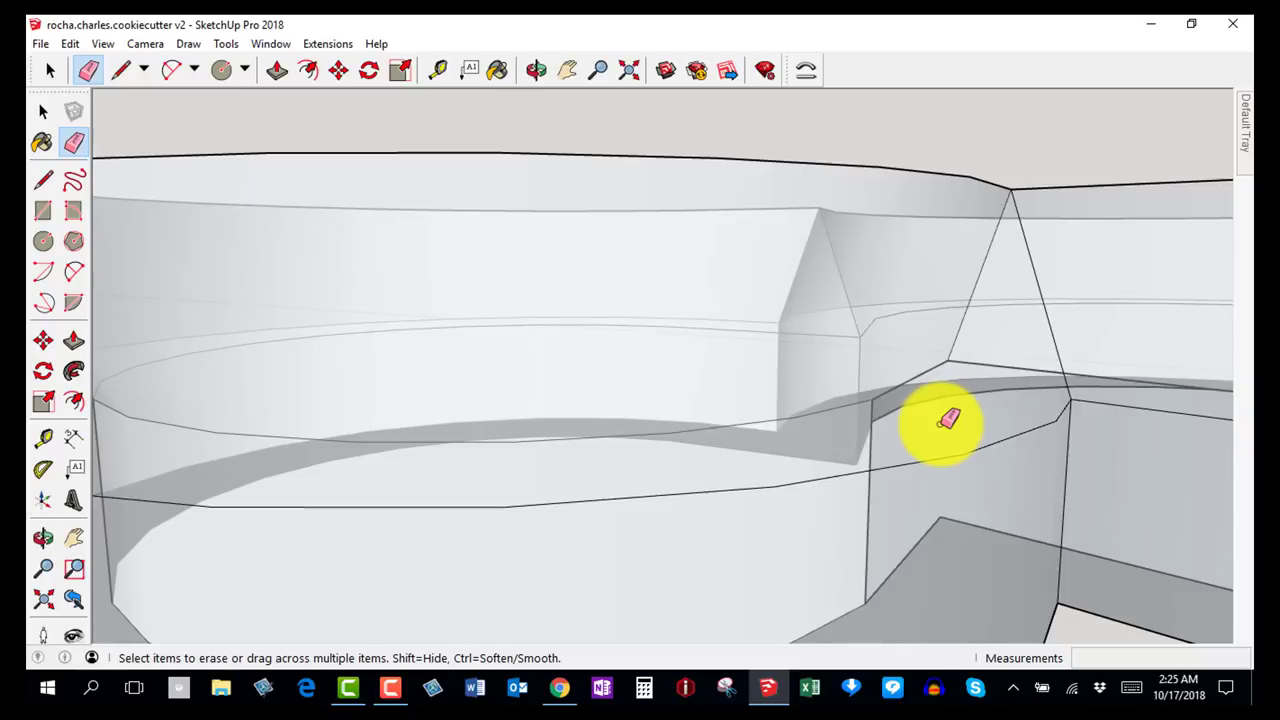
pyautogui.hotkey('ctrl', 'z')
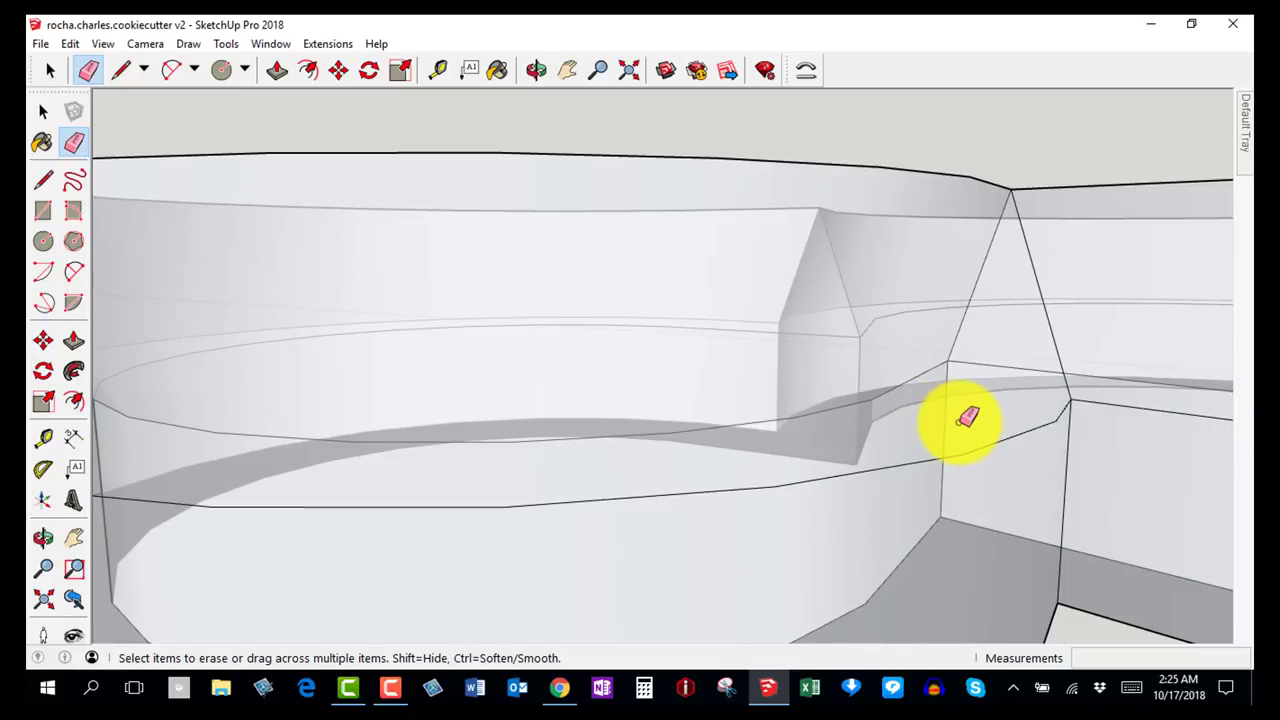
# Turn off the X-ray face style so the cookie cutter's faces are shown opaque.
pyautogui.scroll(-4, 966, 422)
pyautogui.scroll(-2, 966, 418)
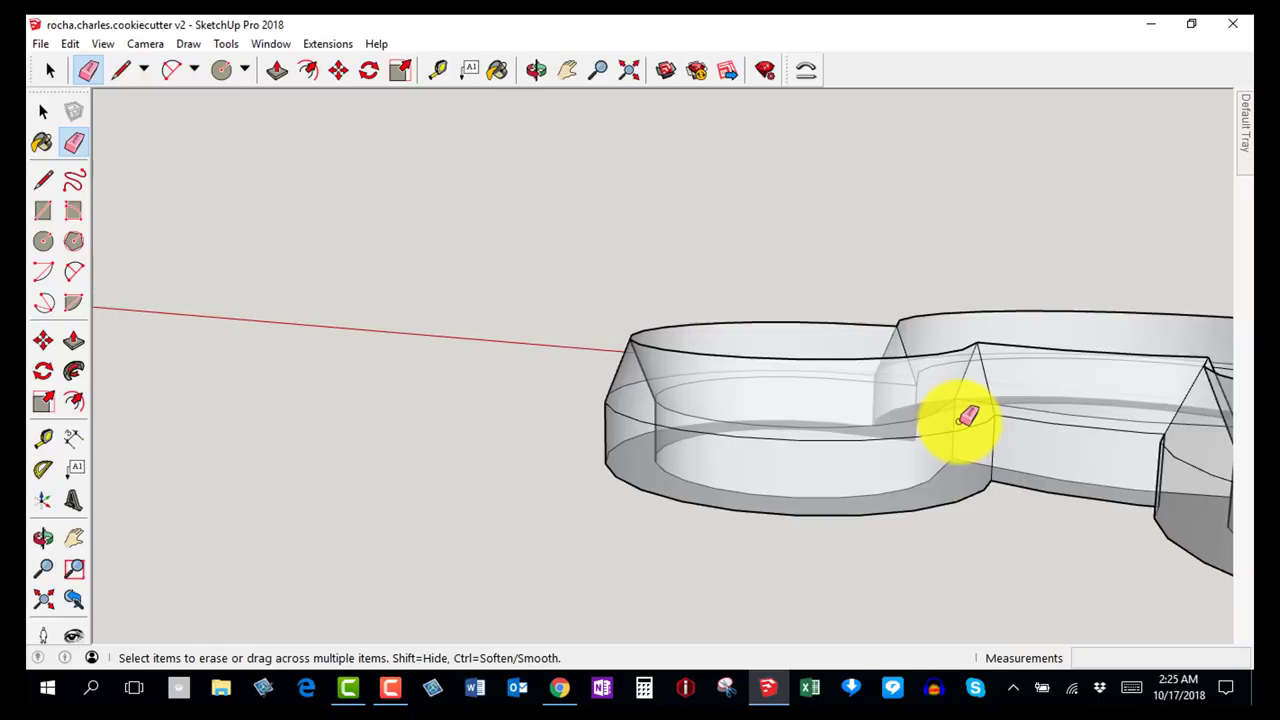
pyautogui.moveTo(966, 414)
pyautogui.mouseDown(button='middle')
pyautogui.moveTo(806, 437)
pyautogui.moveTo(1018, 478)
pyautogui.moveTo(626, 423)
pyautogui.moveTo(694, 483)
pyautogui.moveTo(641, 487)
pyautogui.moveTo(663, 466)
pyautogui.moveTo(634, 600)
pyautogui.mouseUp(button='middle')
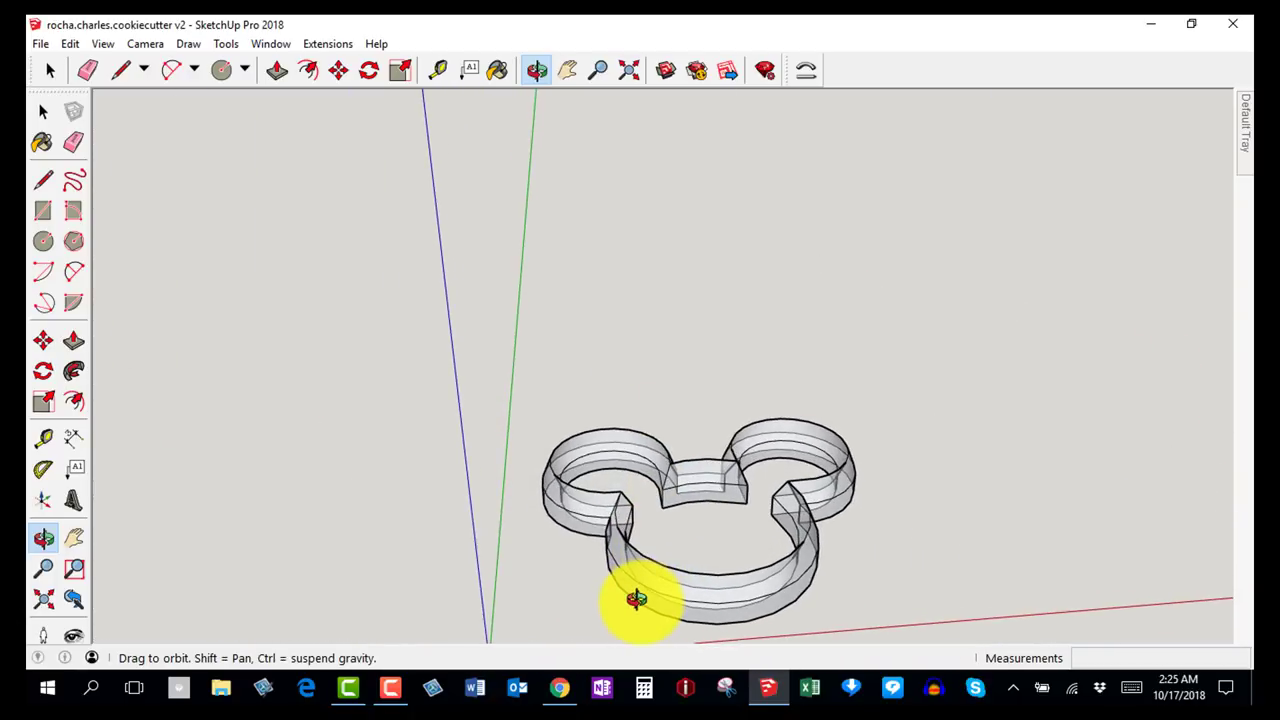
pyautogui.click(103, 44)
pyautogui.moveTo(110, 305)
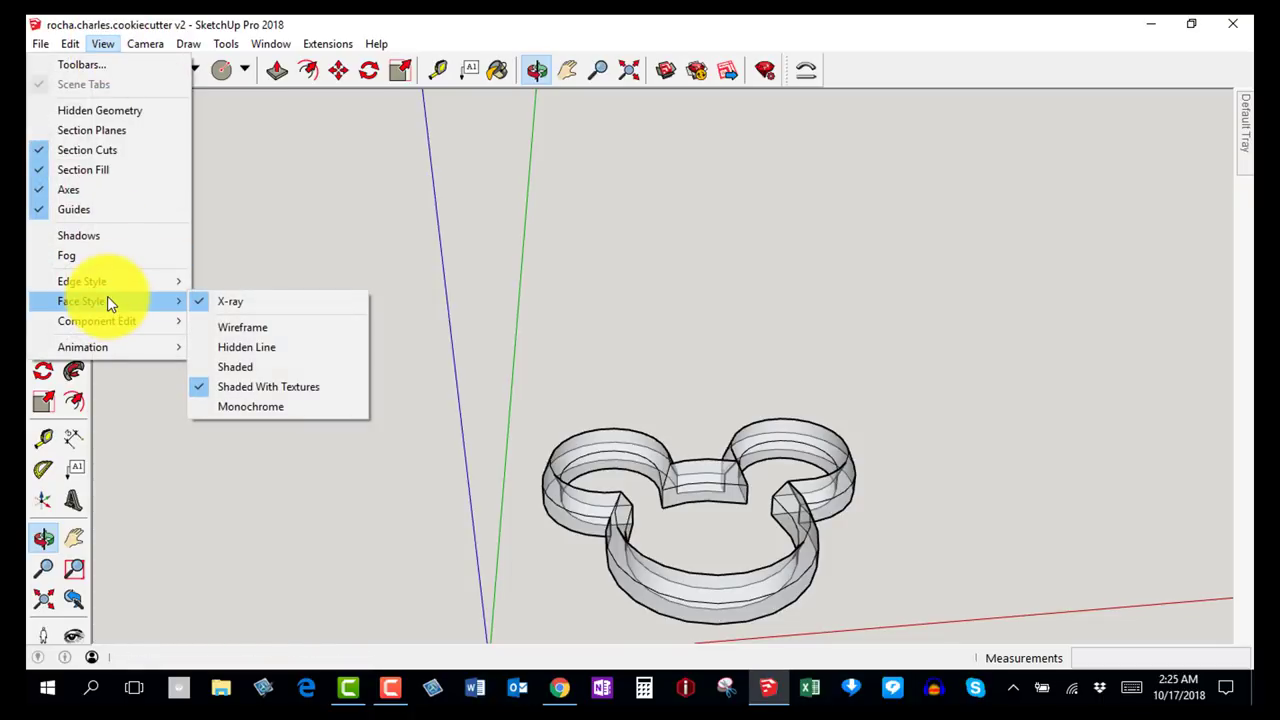
pyautogui.click(258, 311)
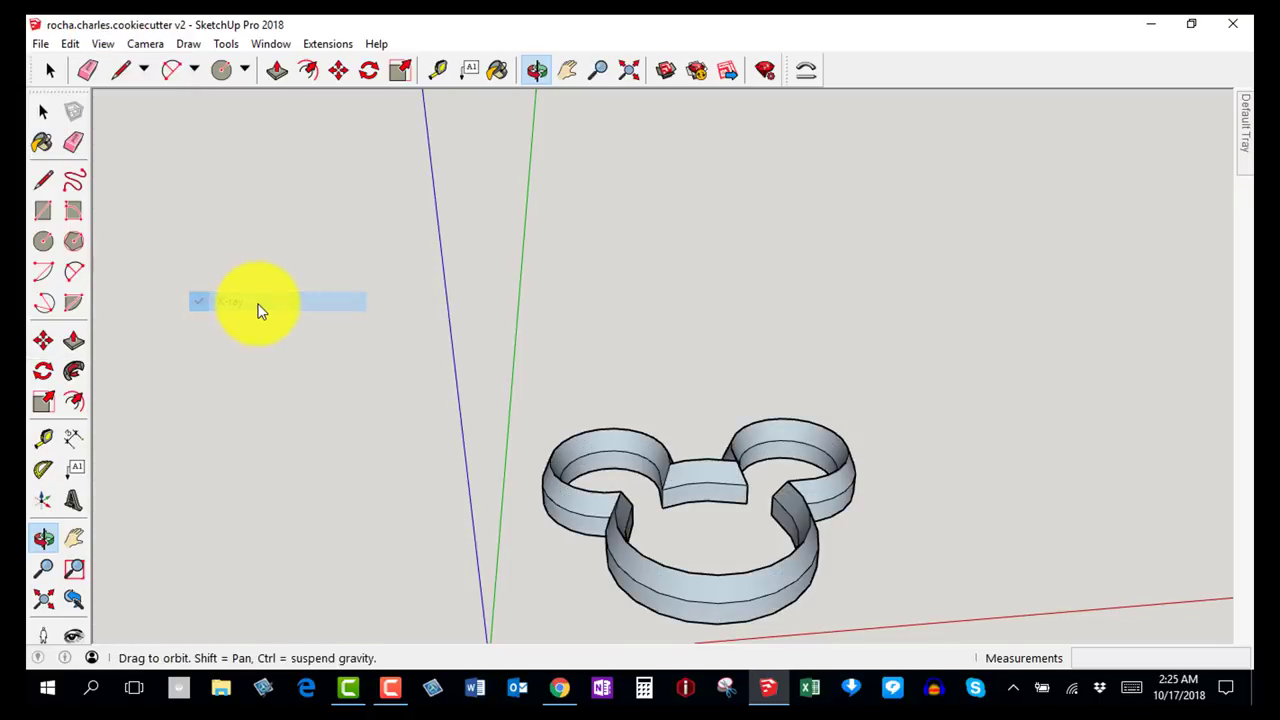
# Save the finished cookie cutter model under its current file name.
pyautogui.moveTo(700, 580); pyautogui.dragTo(650, 508)
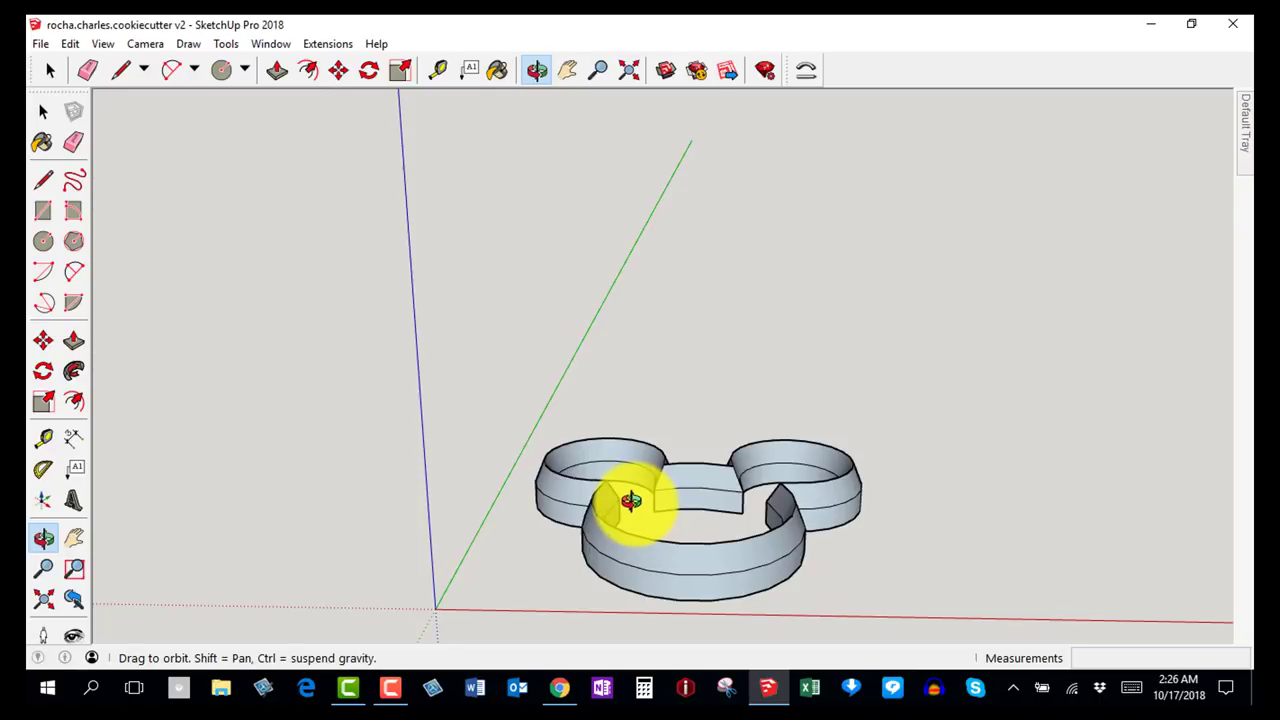
pyautogui.moveTo(683, 512)
pyautogui.mouseDown()
pyautogui.moveTo(686, 549)
pyautogui.moveTo(669, 500)
pyautogui.mouseUp()
pyautogui.scroll(3, 674, 543)
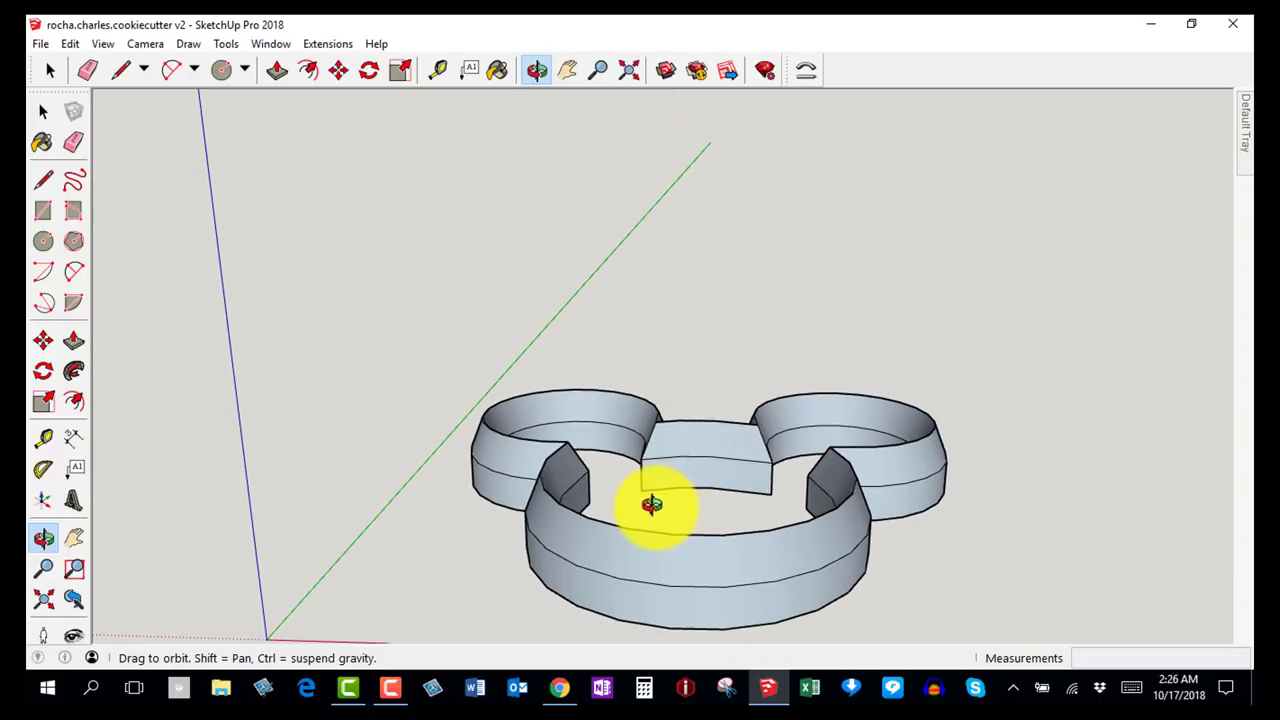
pyautogui.click(40, 45)
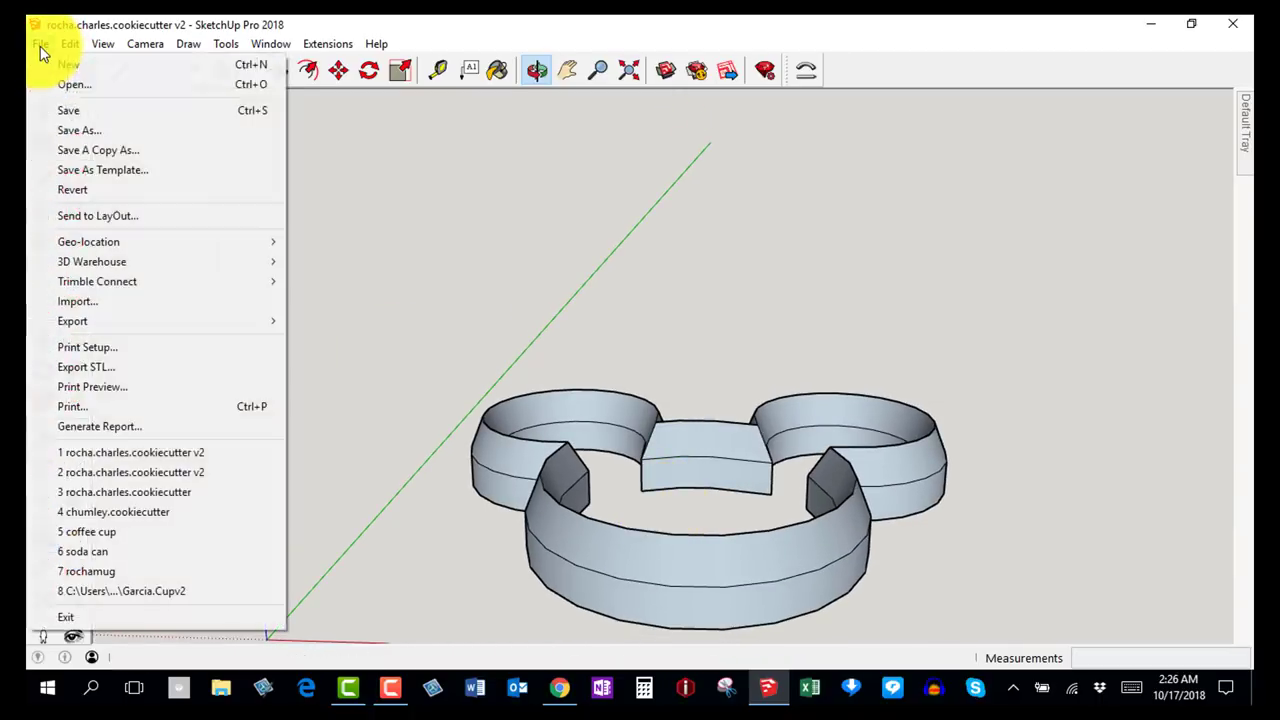
pyautogui.click(52, 118)
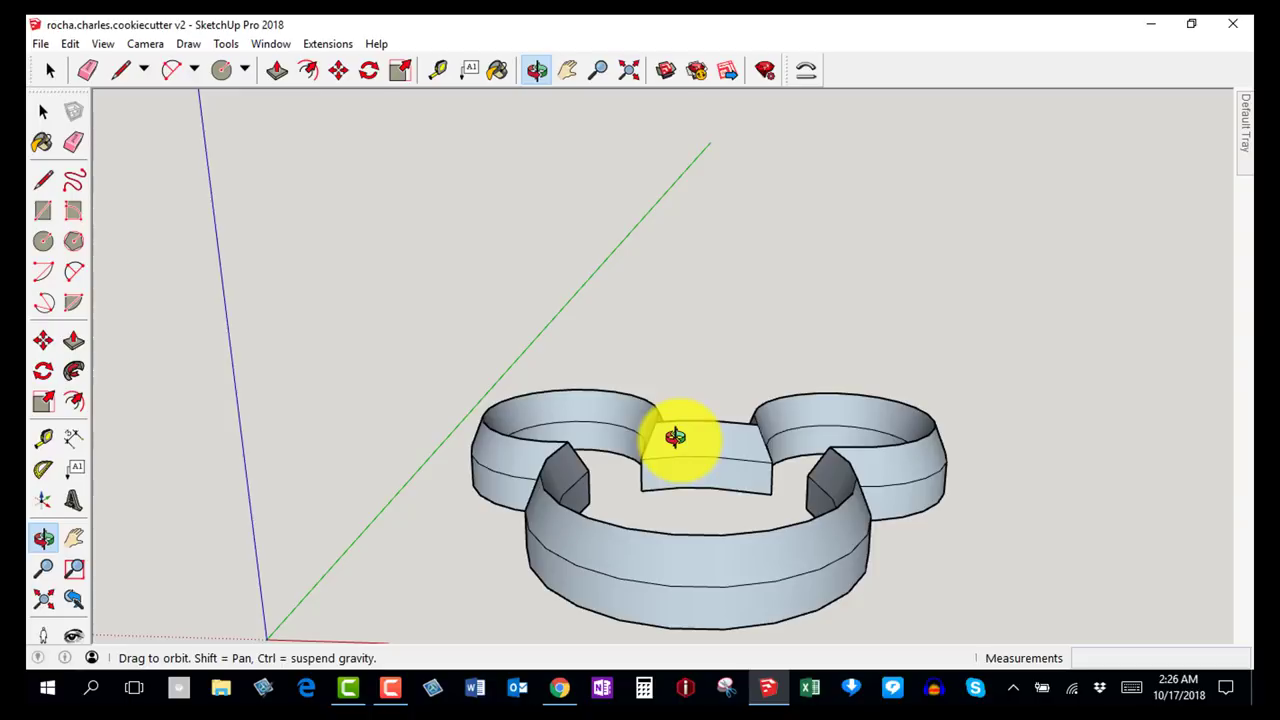
pyautogui.moveTo(675, 437); pyautogui.dragTo(699, 475)
pyautogui.scroll(-2, 698, 474)
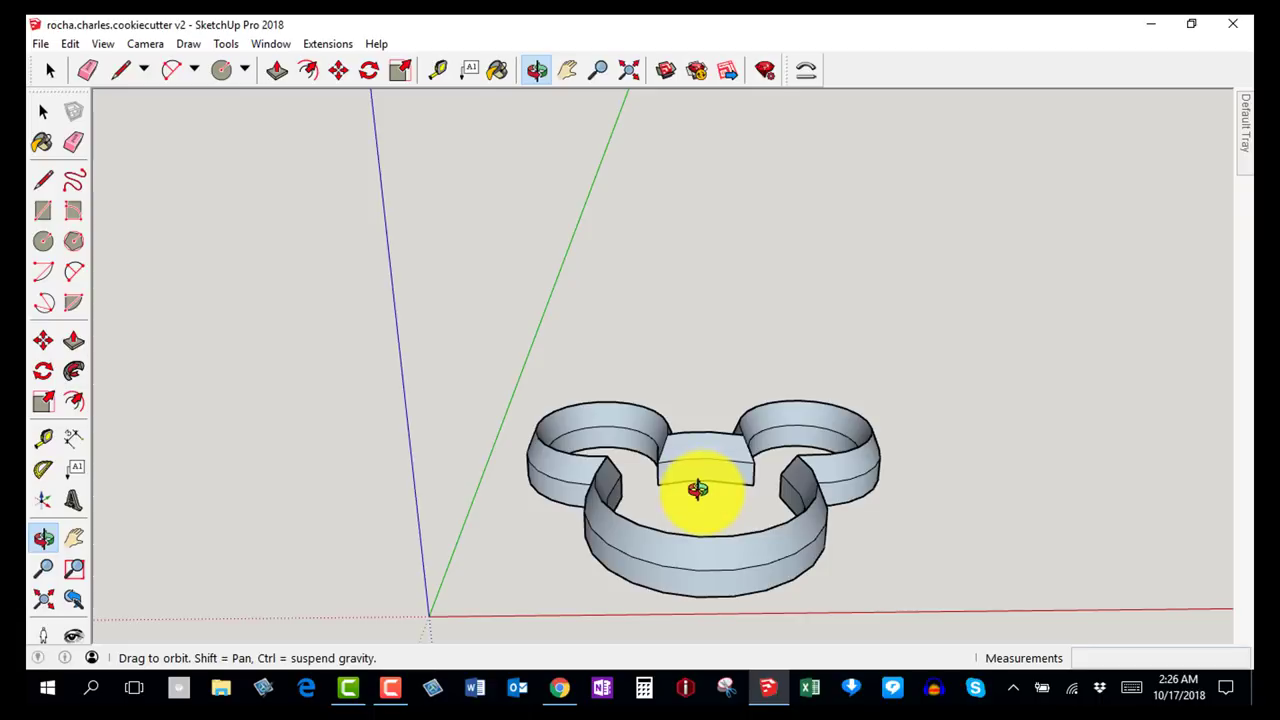